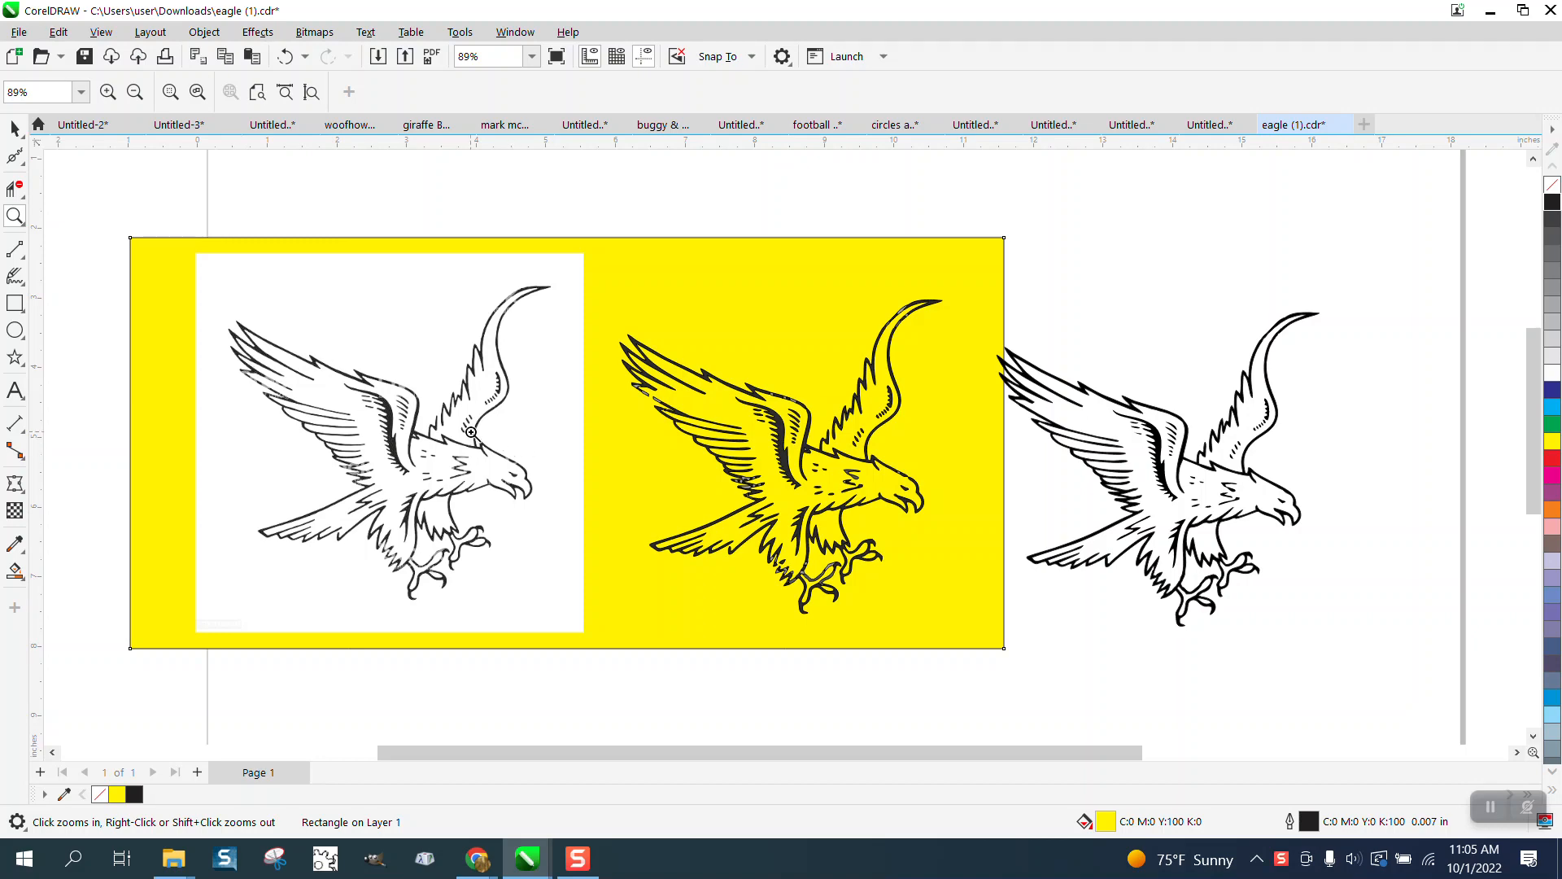
Step: Zoom in to inspect the yellow eagle's wing edge and the right-hand eagle
left_click_drag(700, 354, 944, 488)
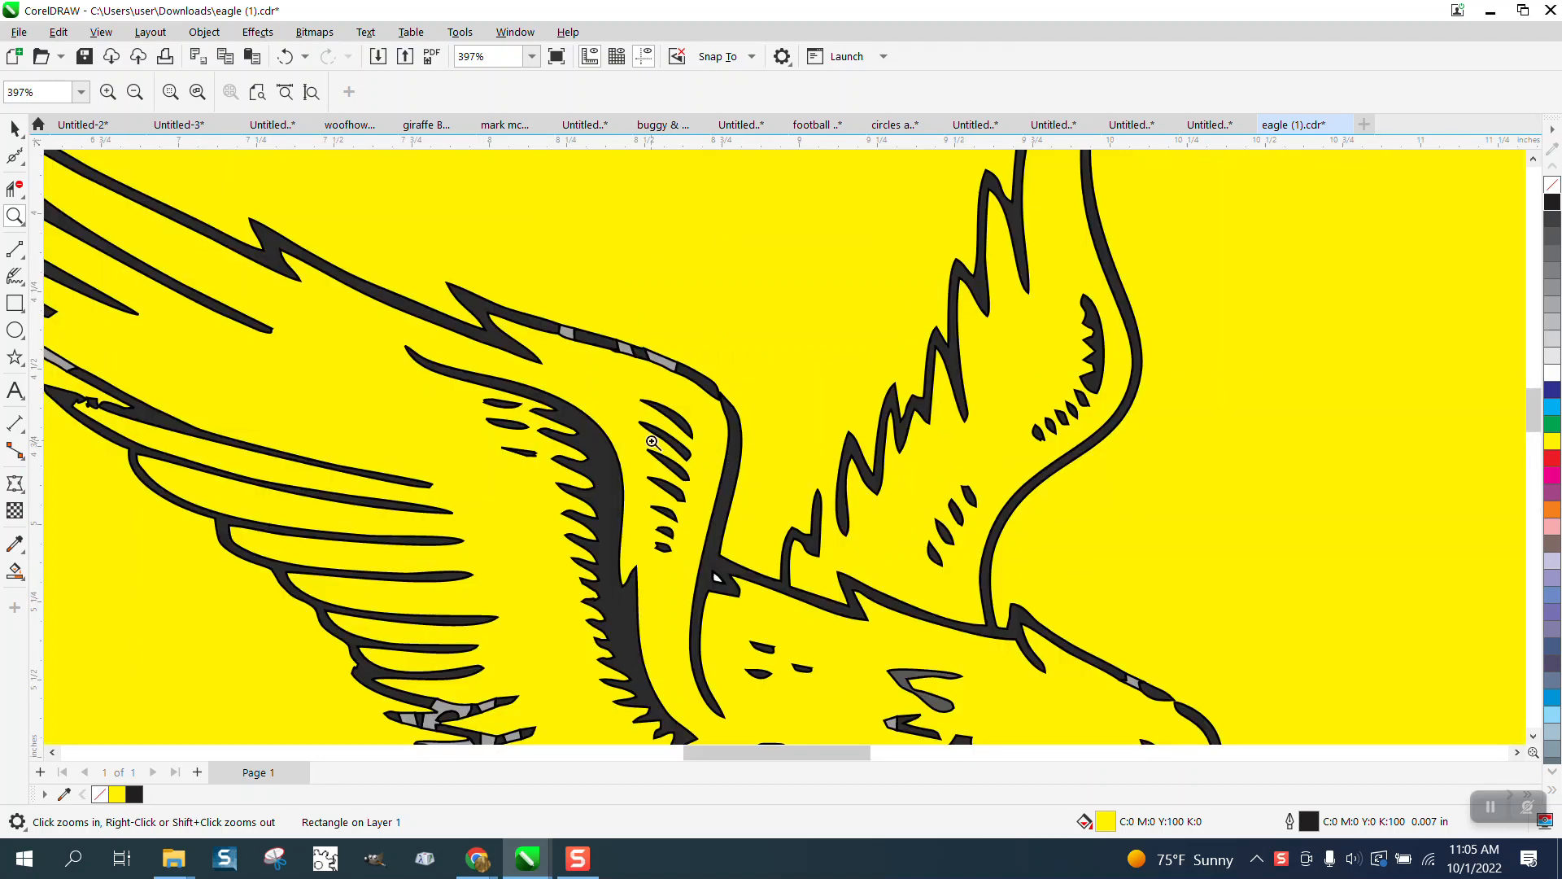
left_click(743, 407)
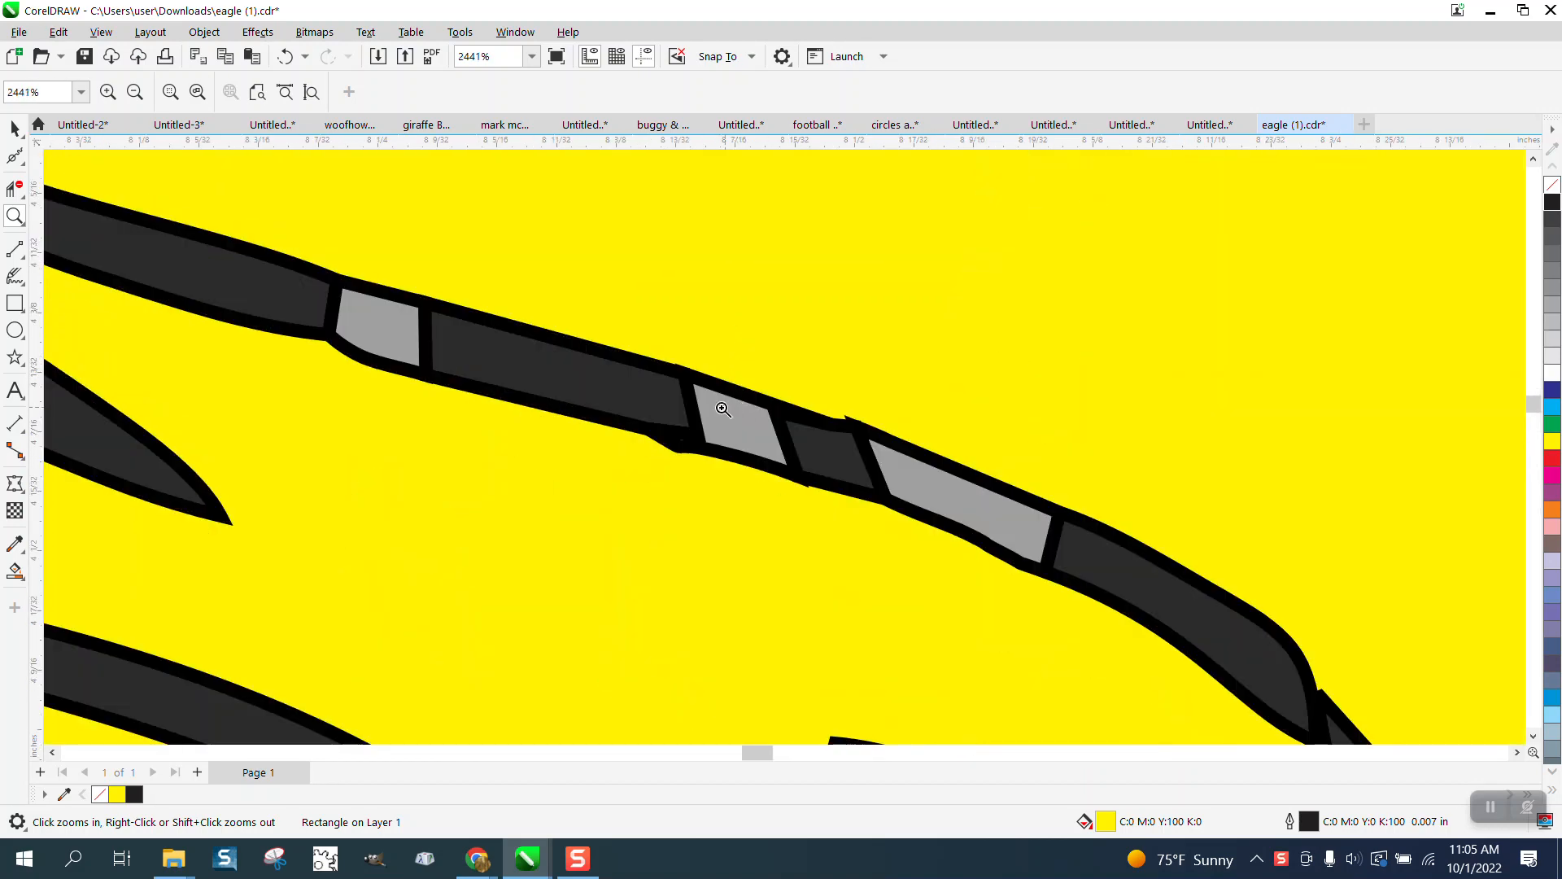
right_click(741, 424)
scroll(743, 428, "down", 5)
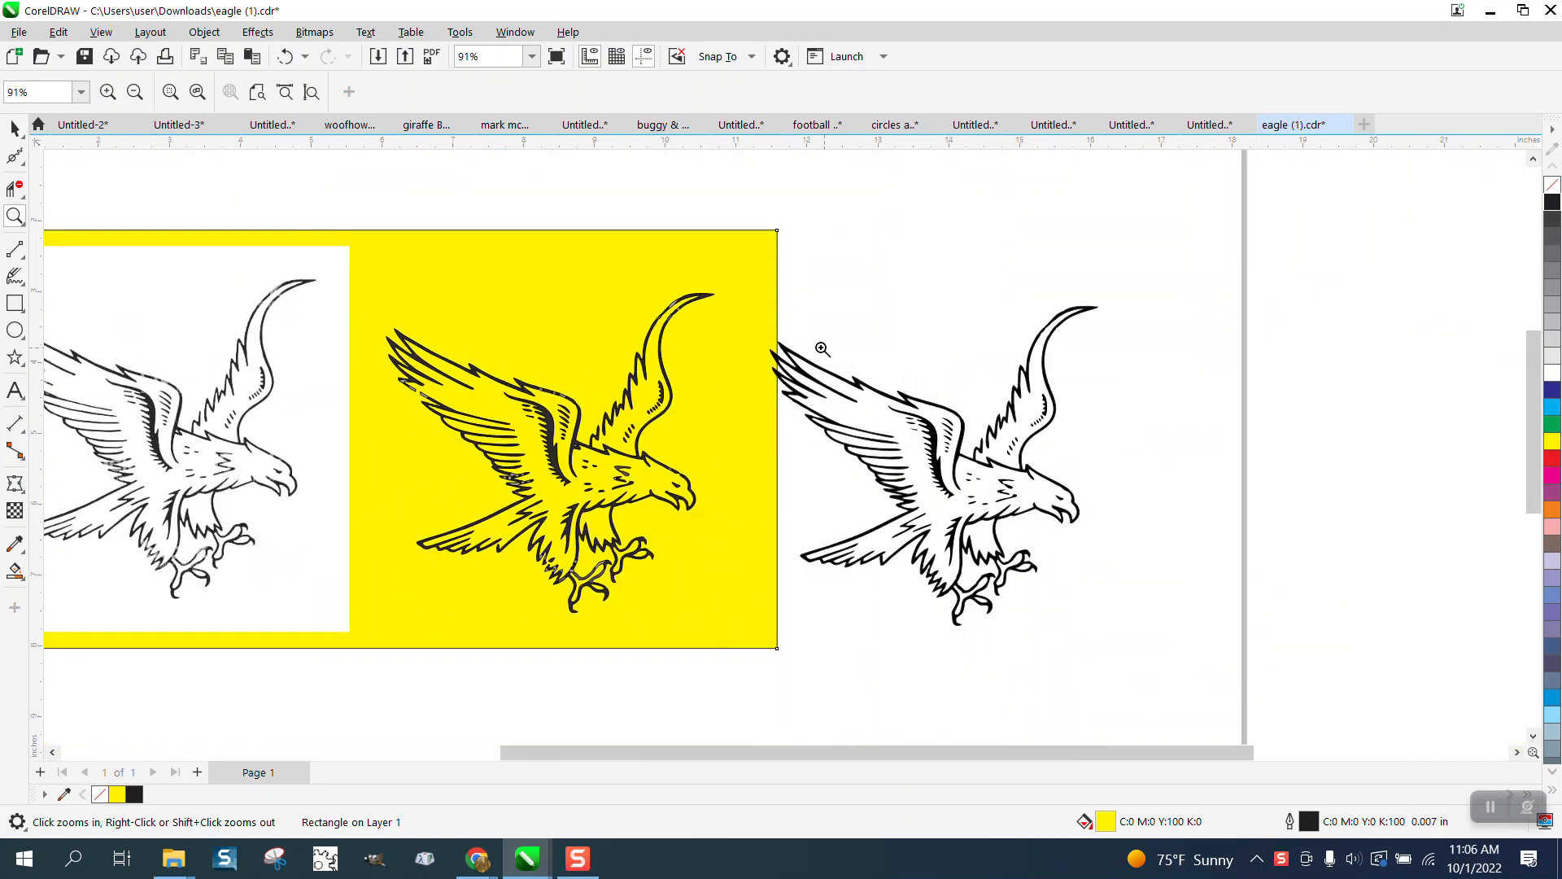
left_click_drag(778, 332, 1120, 509)
scroll(1025, 444, "down", 3)
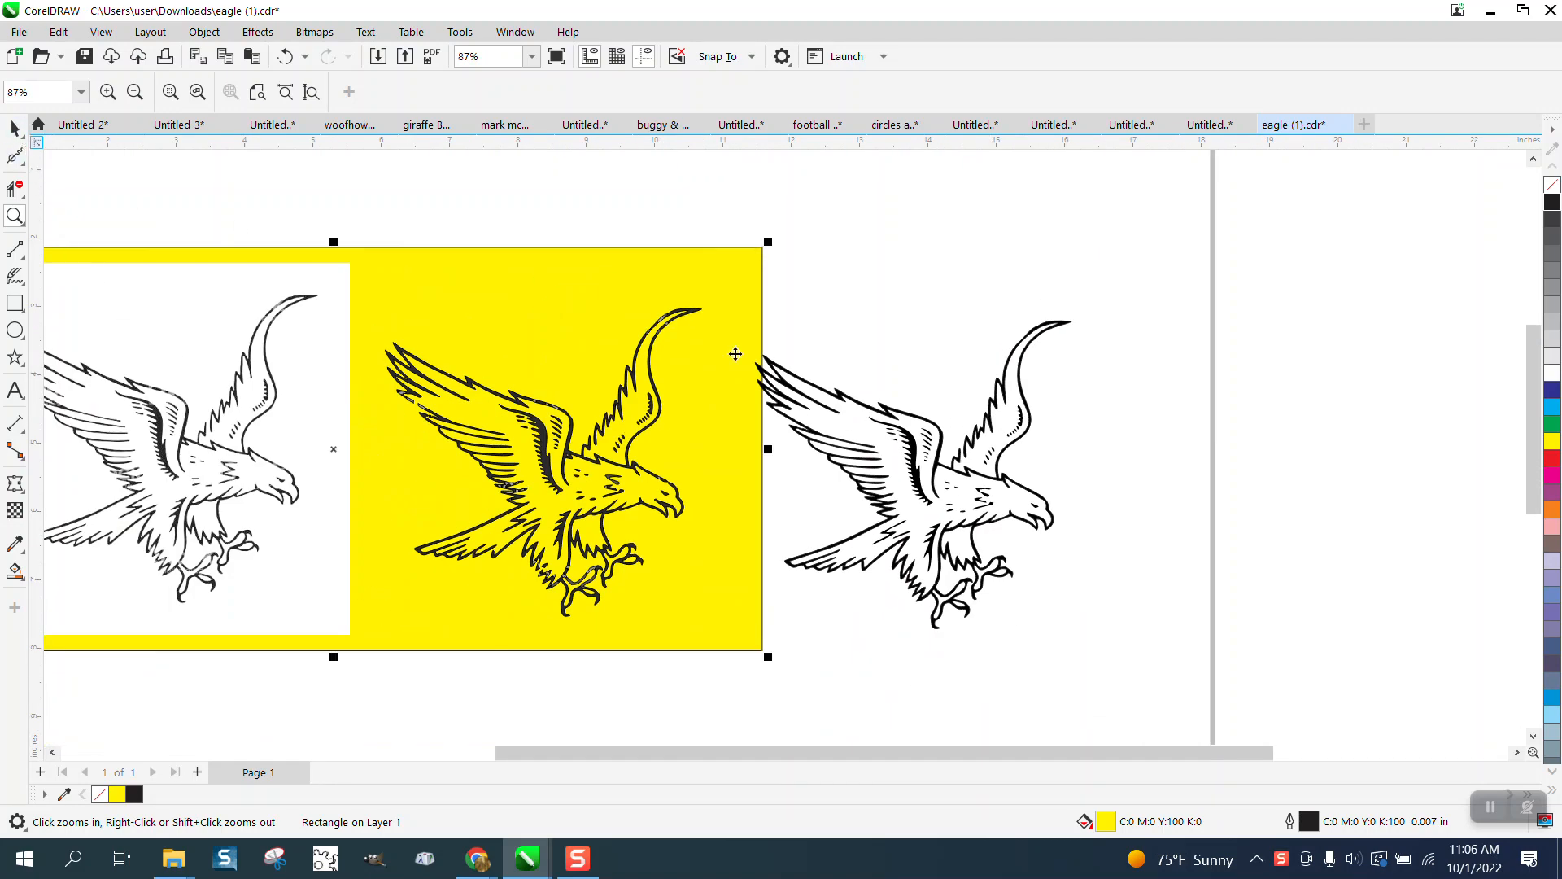
Step: Select all 36 objects of the right-hand eagle and move them to the upper right
left_click(15, 128)
left_click(909, 460)
scroll(999, 389, "down", 1)
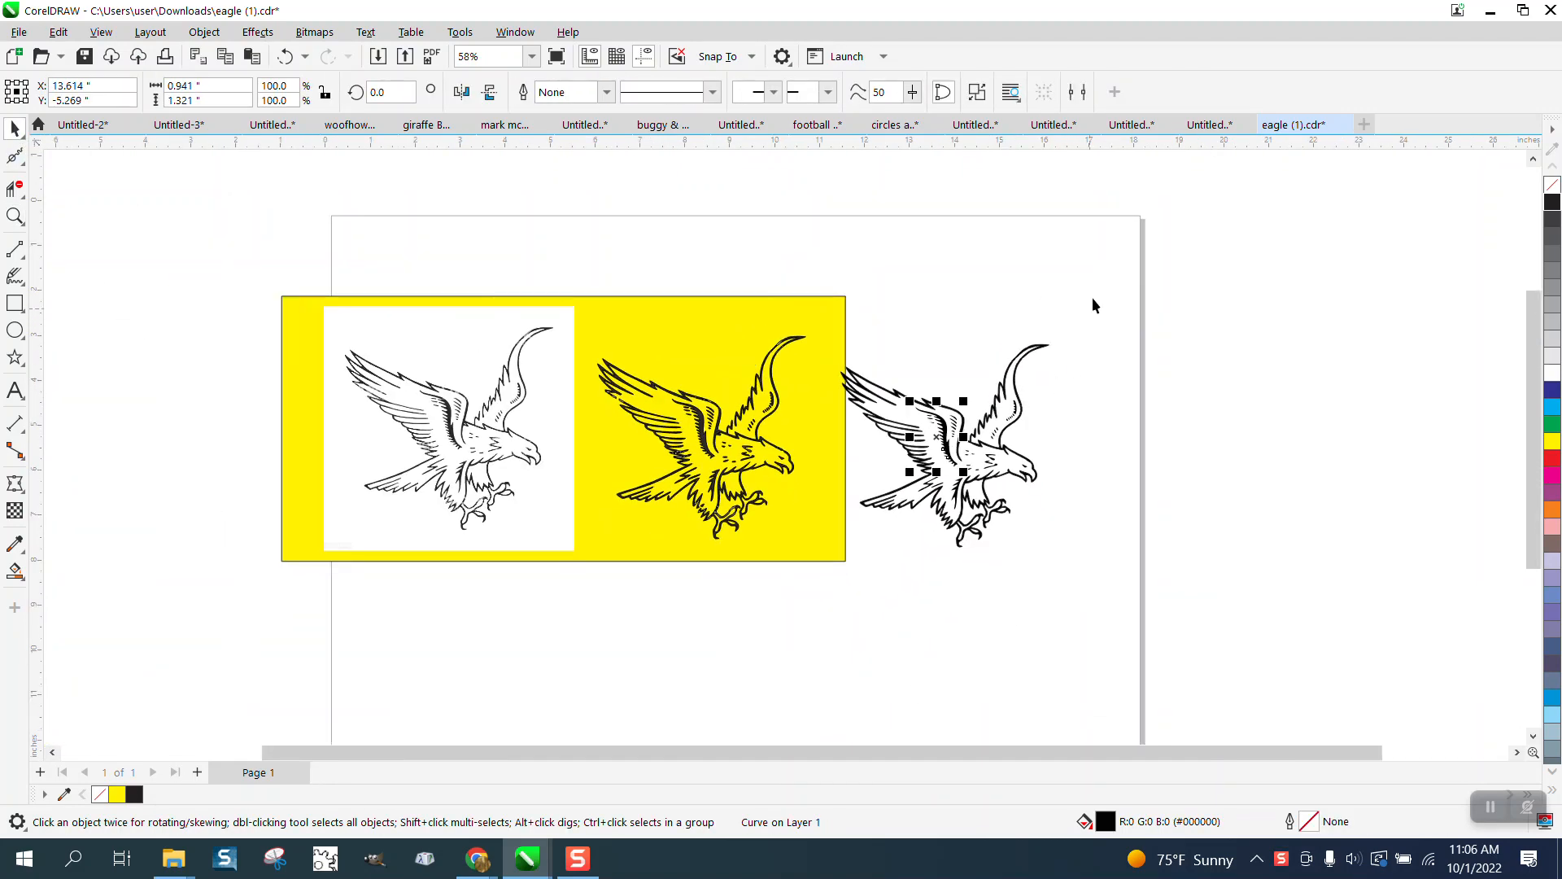
left_click_drag(1092, 296, 833, 583)
left_click_drag(936, 471, 1291, 309)
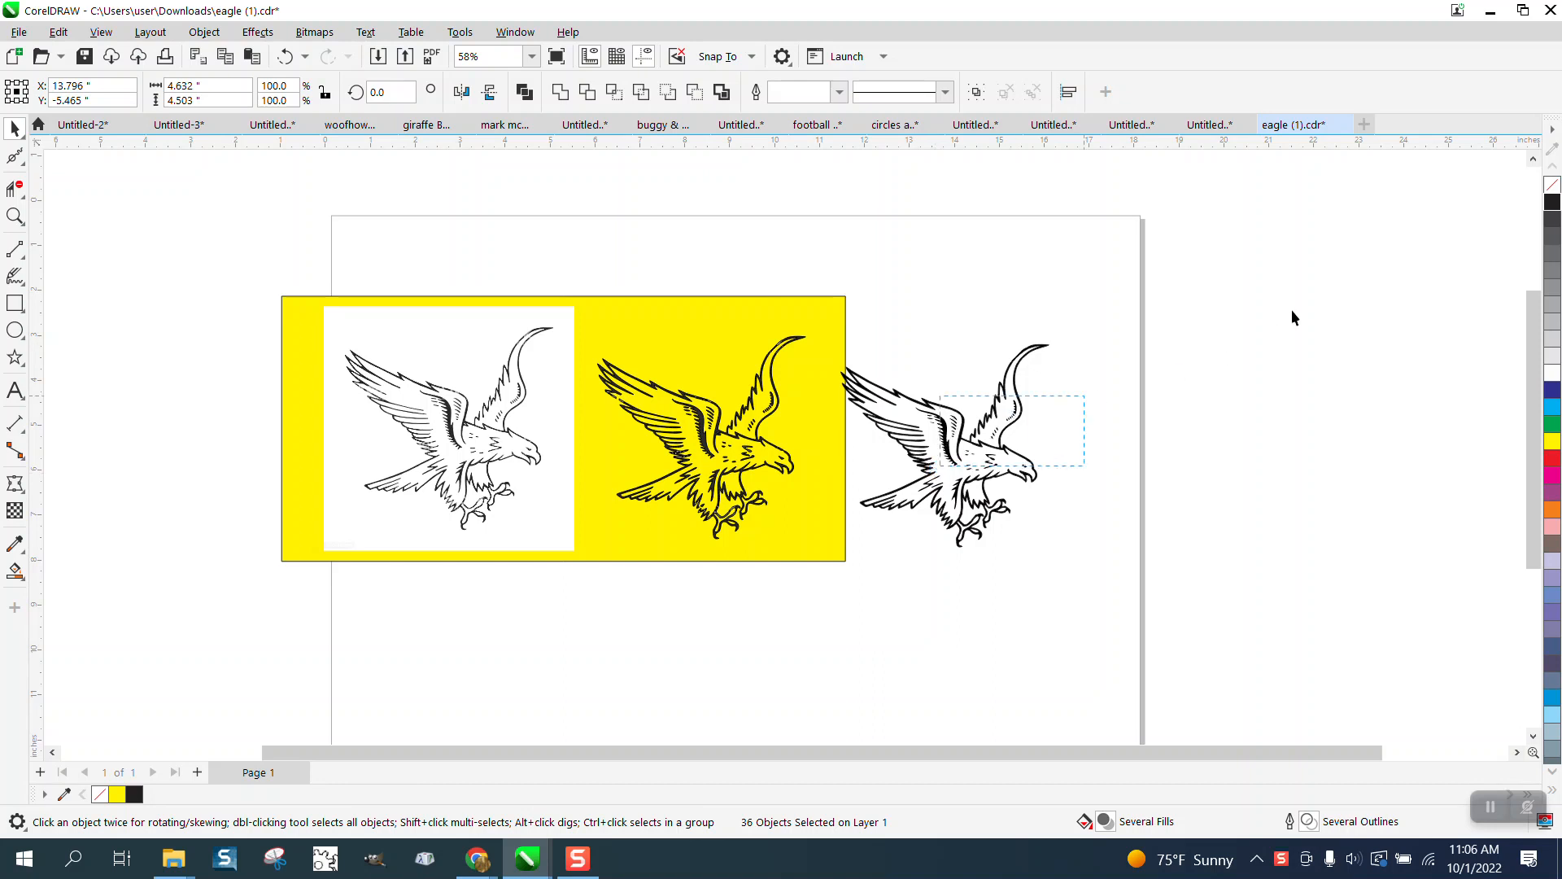
left_click_drag(1123, 286, 798, 584)
left_click_drag(975, 443, 1358, 269)
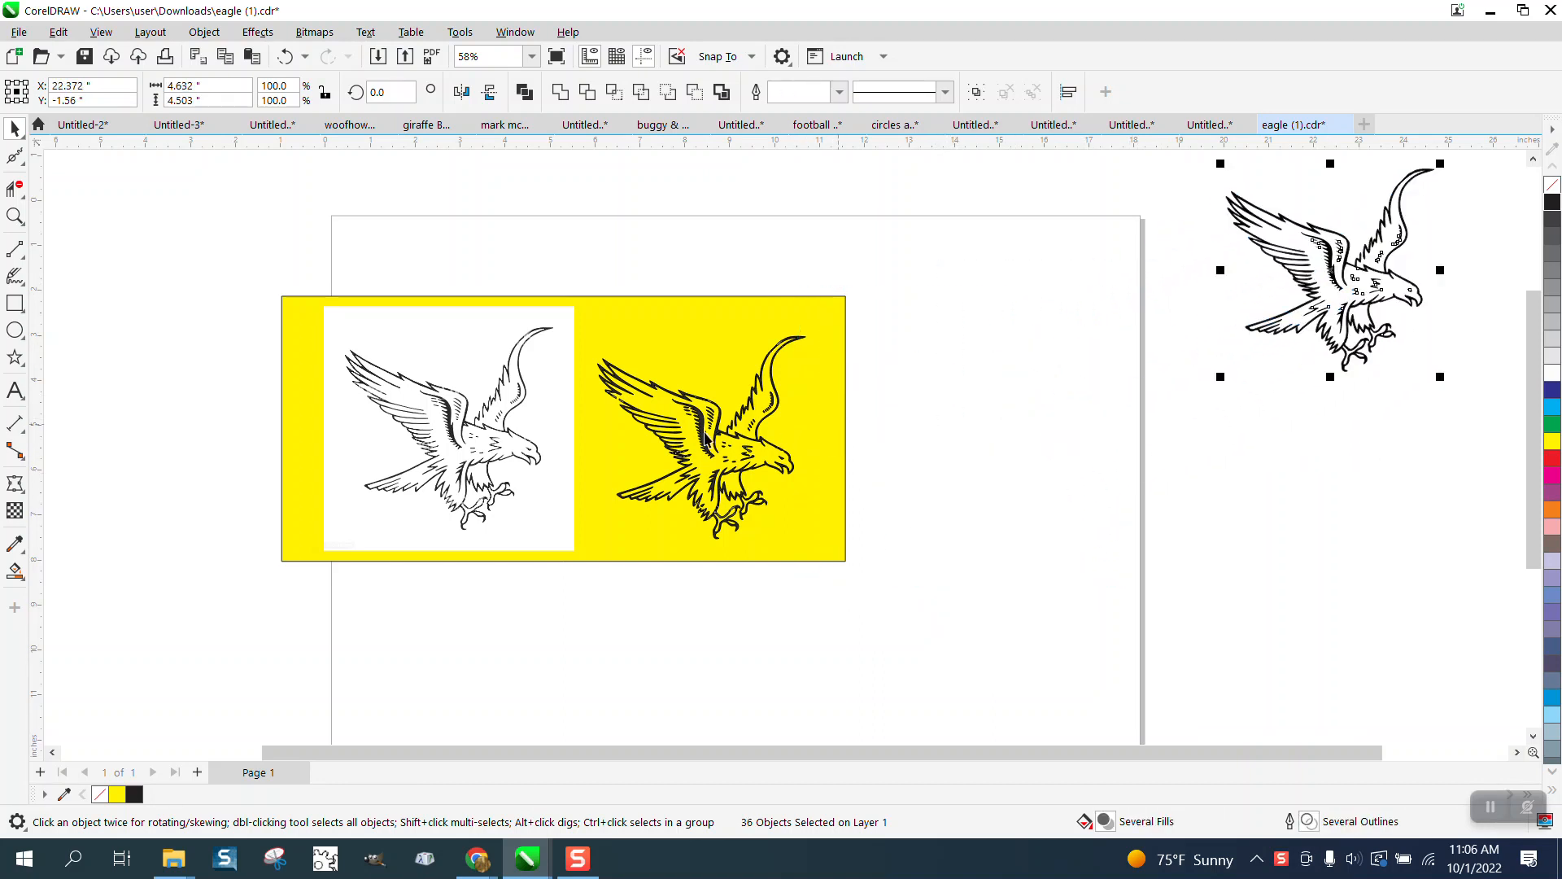
Step: Delete the yellow background rectangle
left_click(732, 442)
left_click(823, 417)
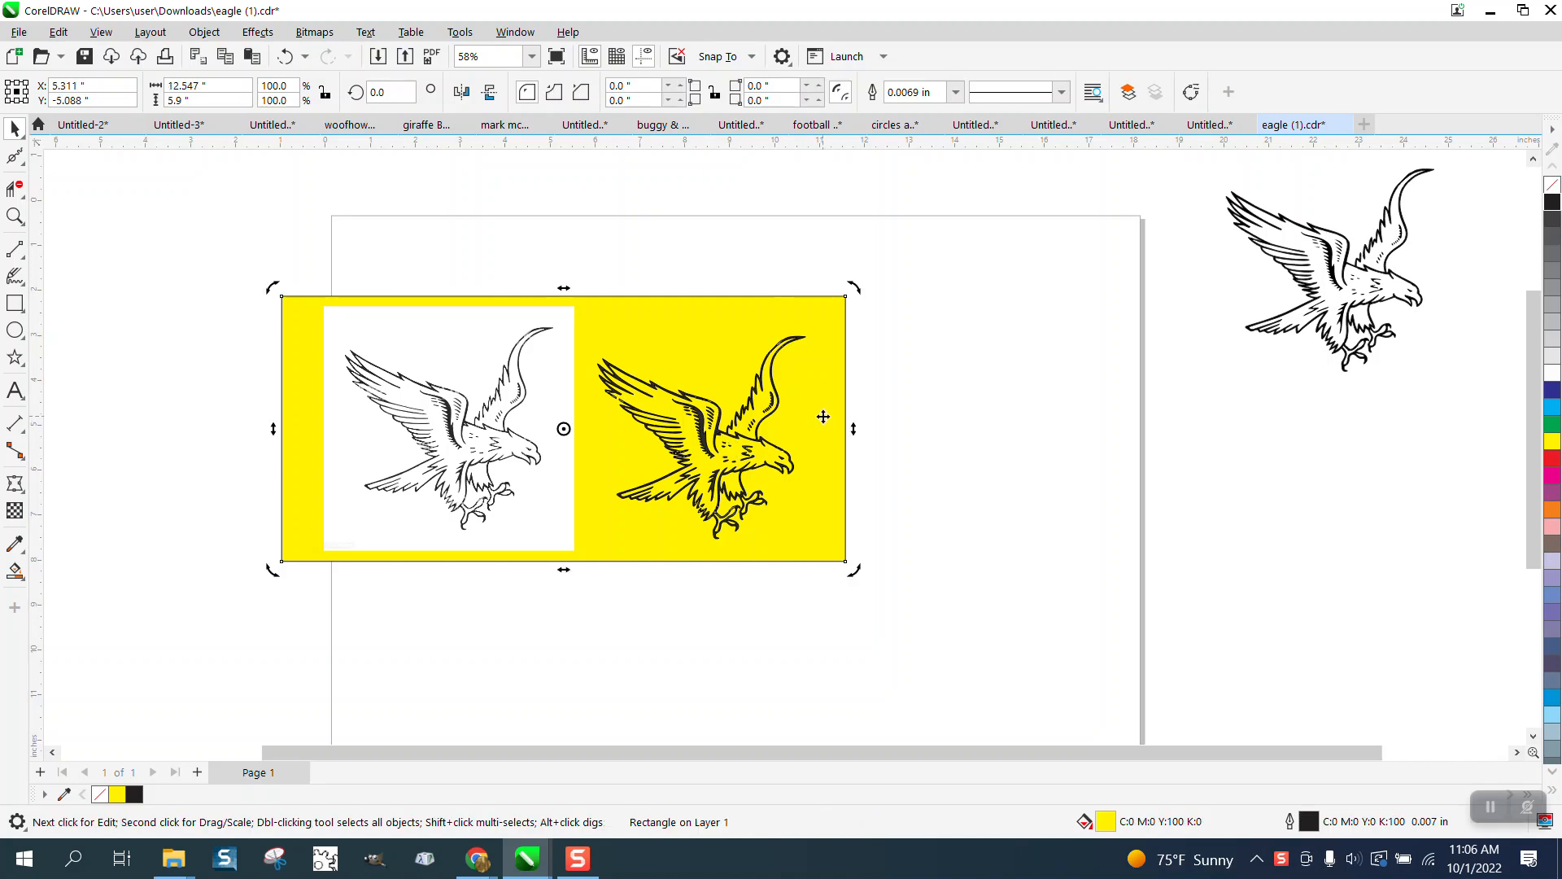
key("Delete")
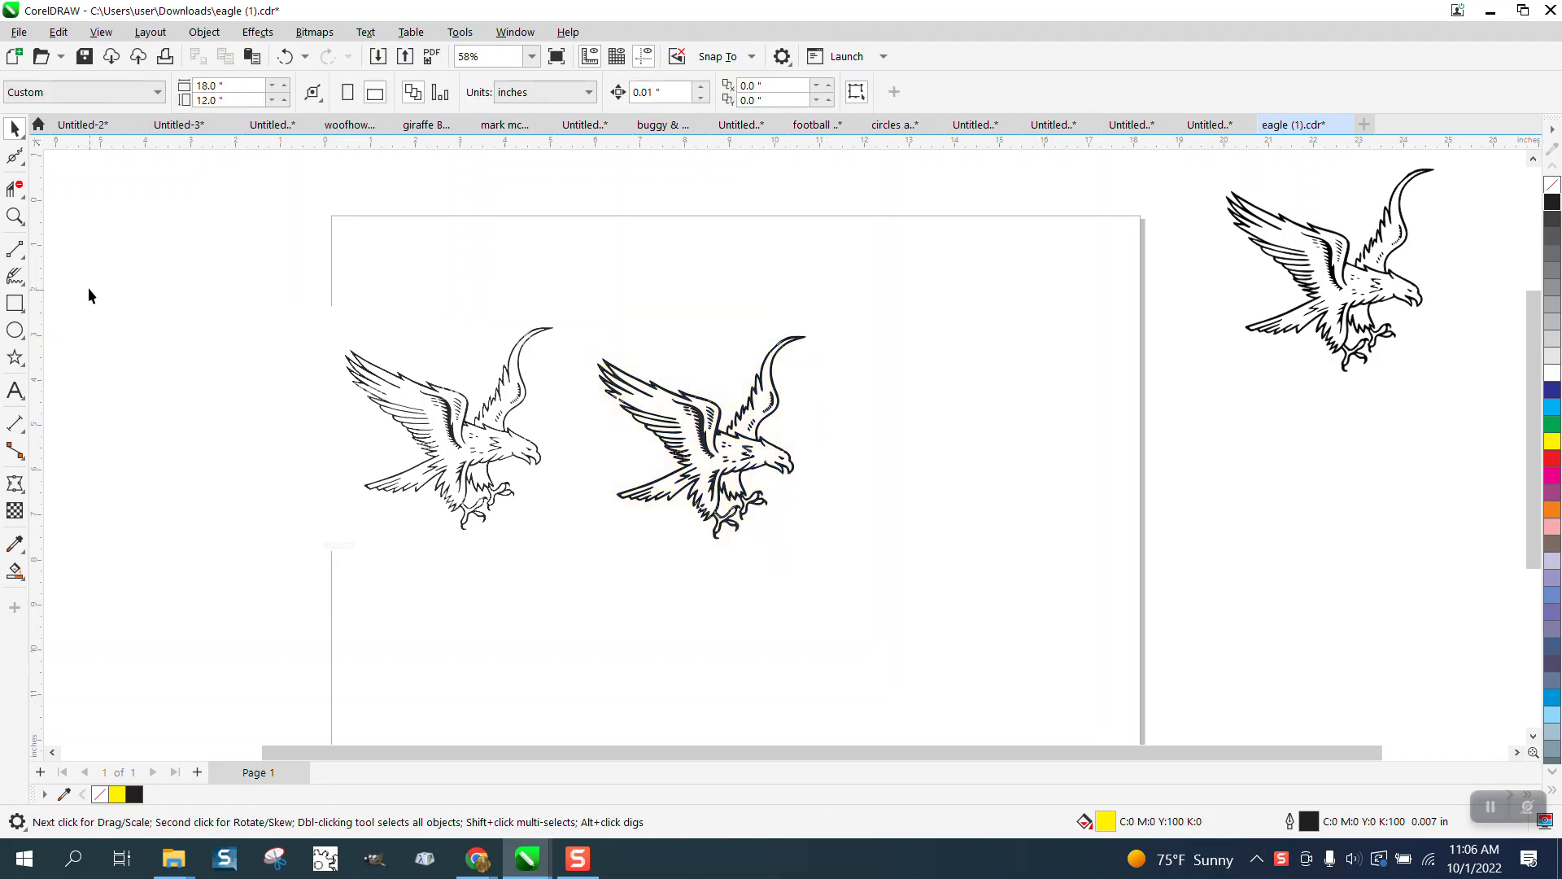
left_click(14, 216)
Step: Select the second eagle's whole group and give it No Fill
left_click_drag(558, 306, 1033, 662)
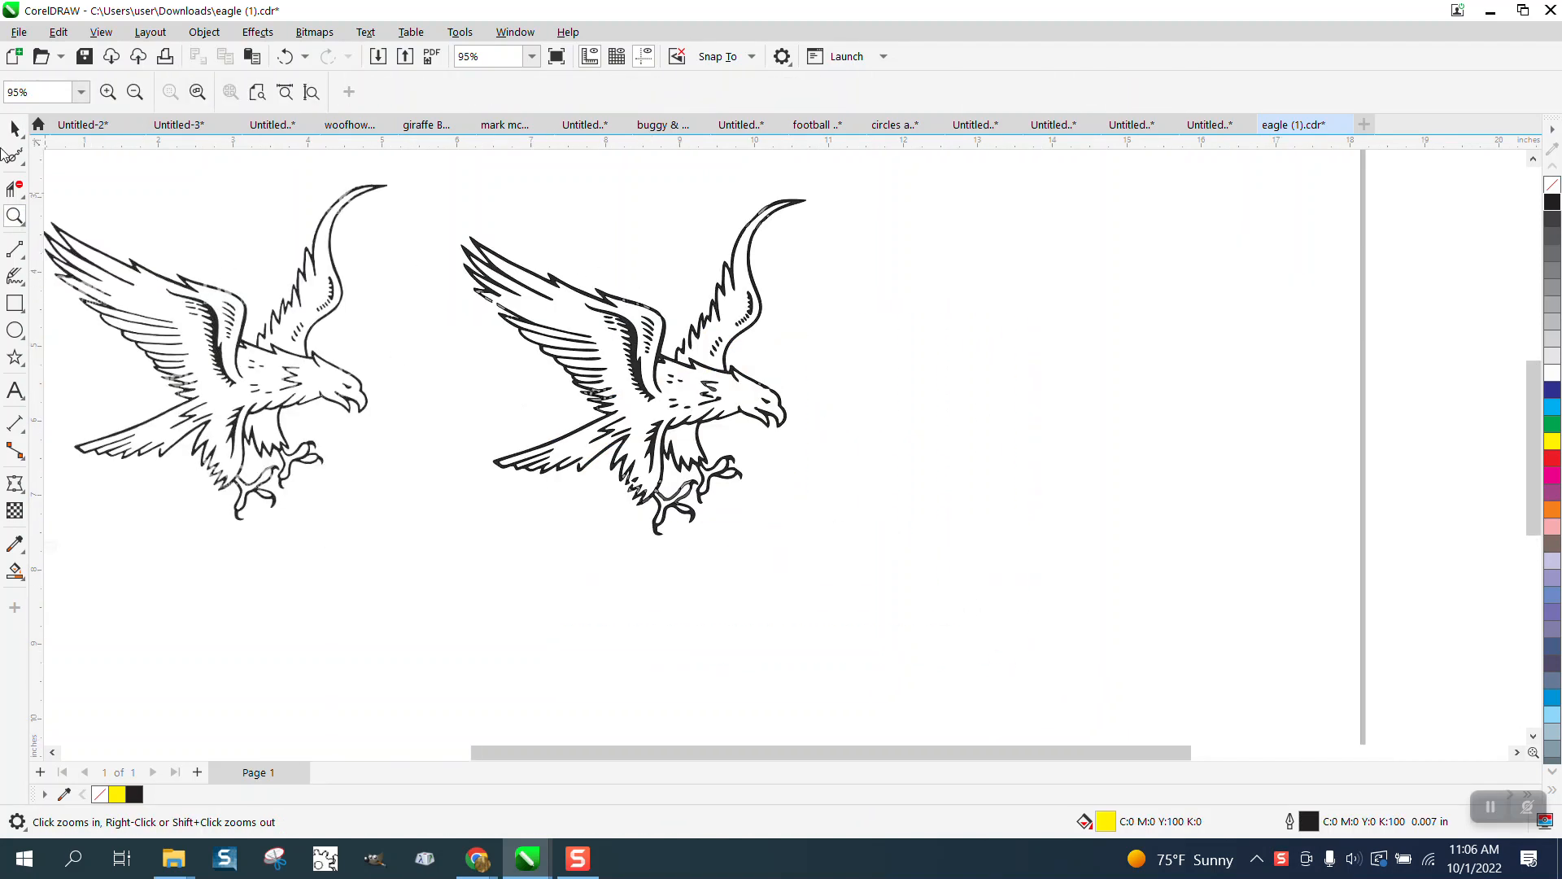
left_click(13, 131)
left_click_drag(426, 158, 1086, 618)
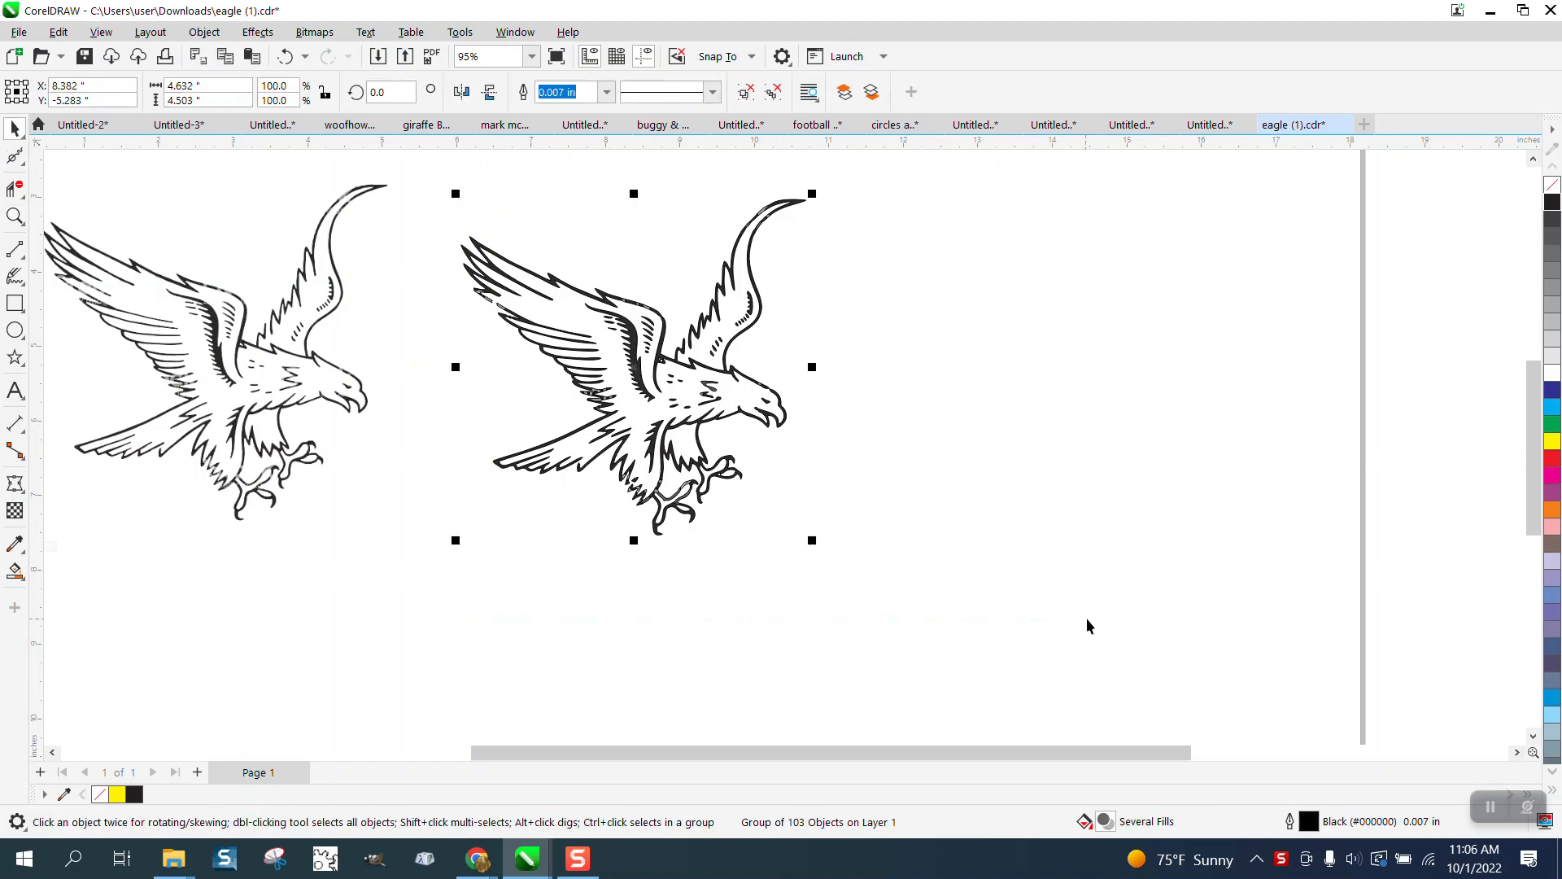
left_click(1552, 186)
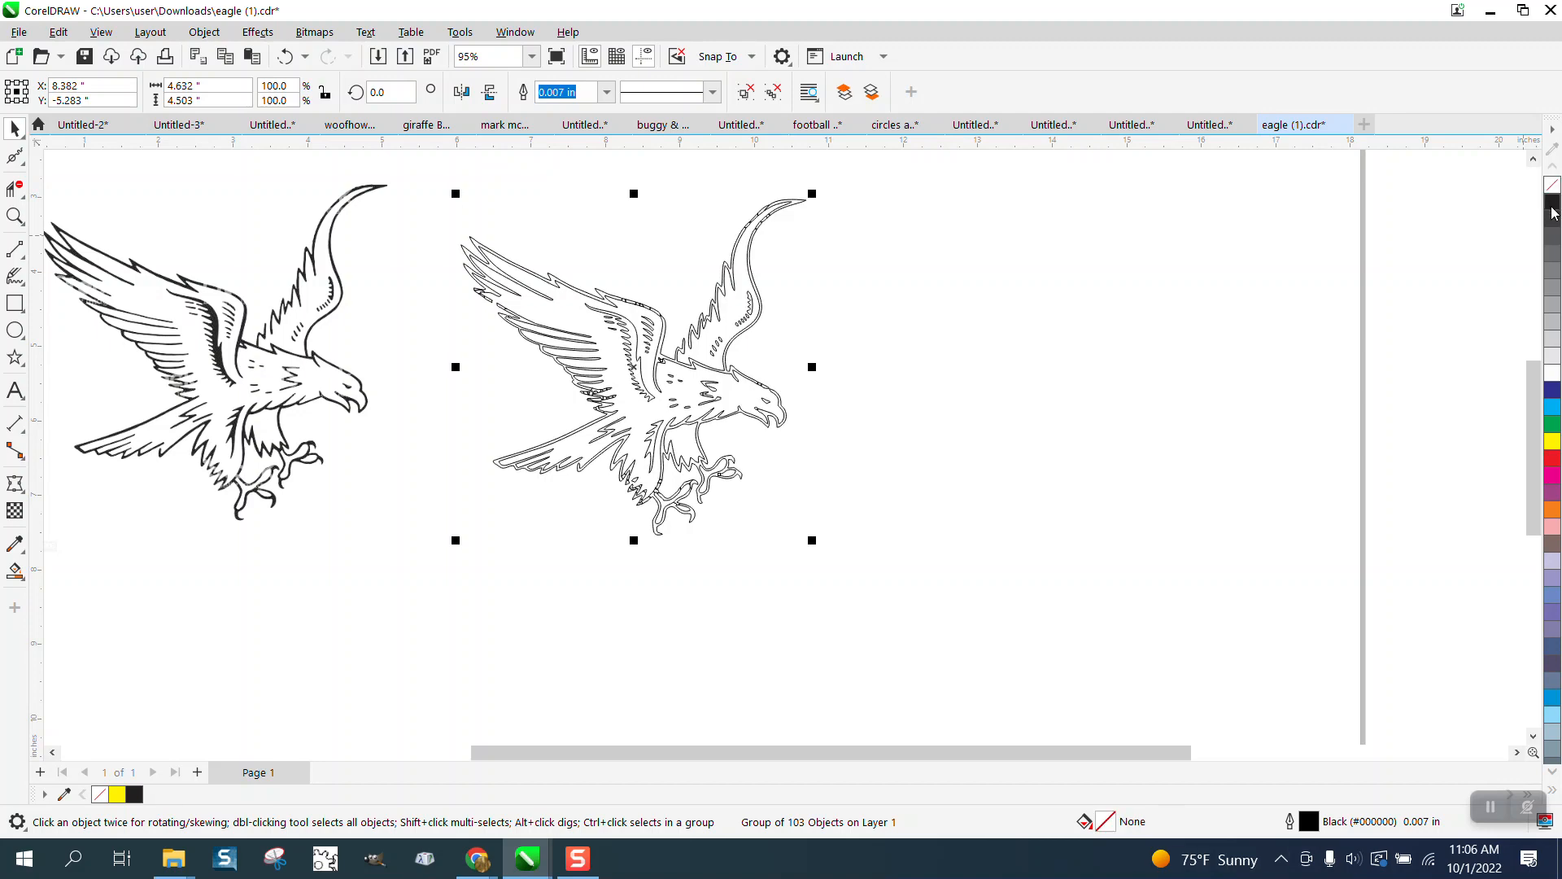
Step: Zoom into the wing edge to check the thin outlines, then reselect the outlined eagle group
left_click(14, 215)
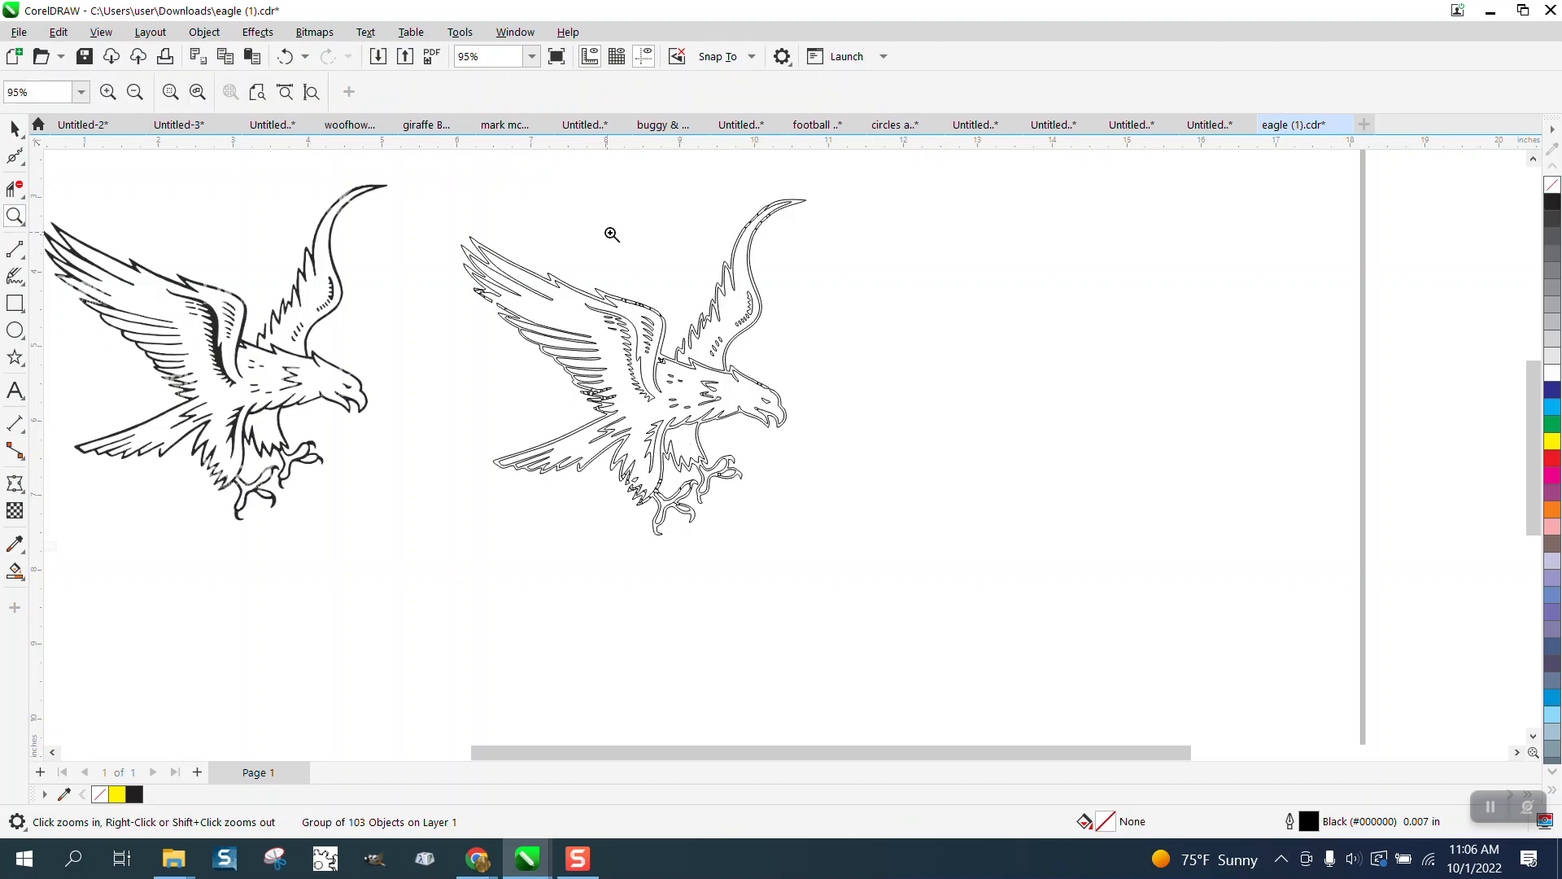
left_click_drag(750, 356, 751, 357)
scroll(686, 334, "down", 5)
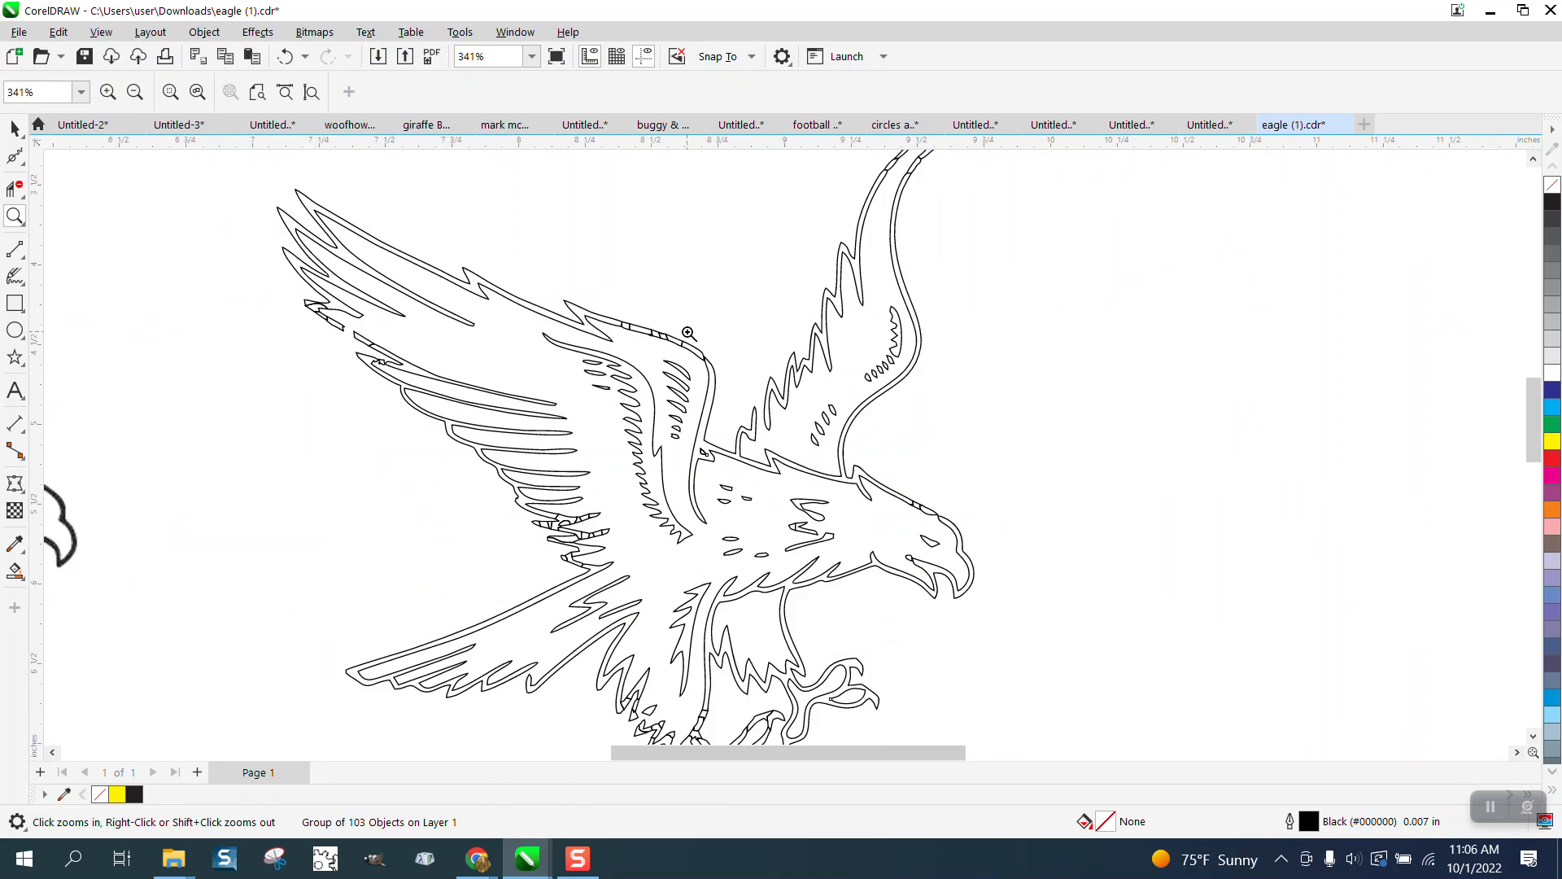
left_click(714, 342)
scroll(710, 340, "down", 5)
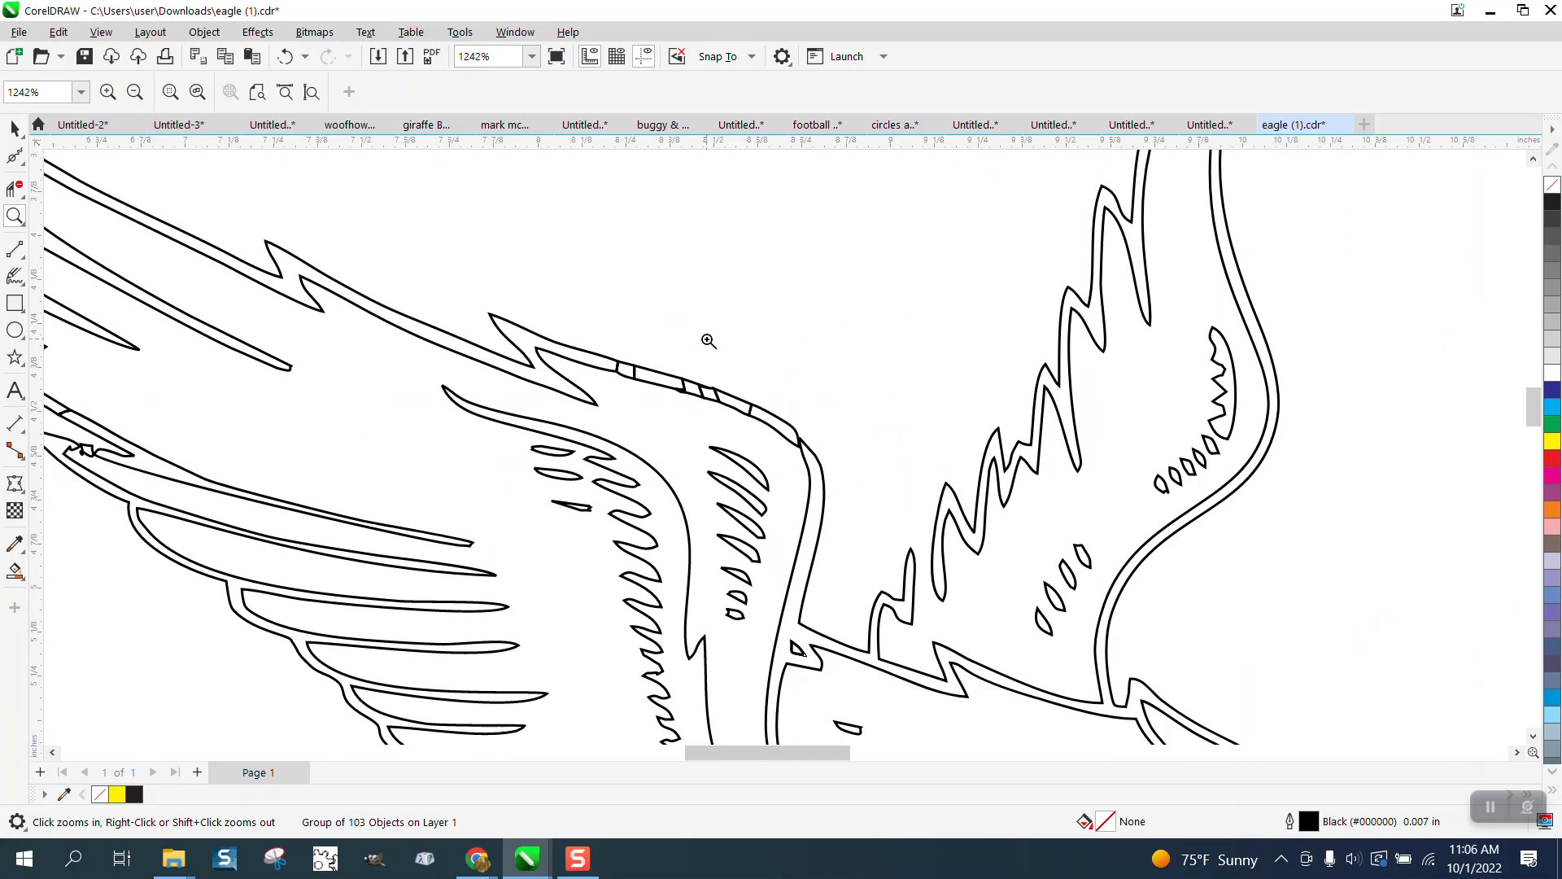
scroll(708, 339, "down", 3)
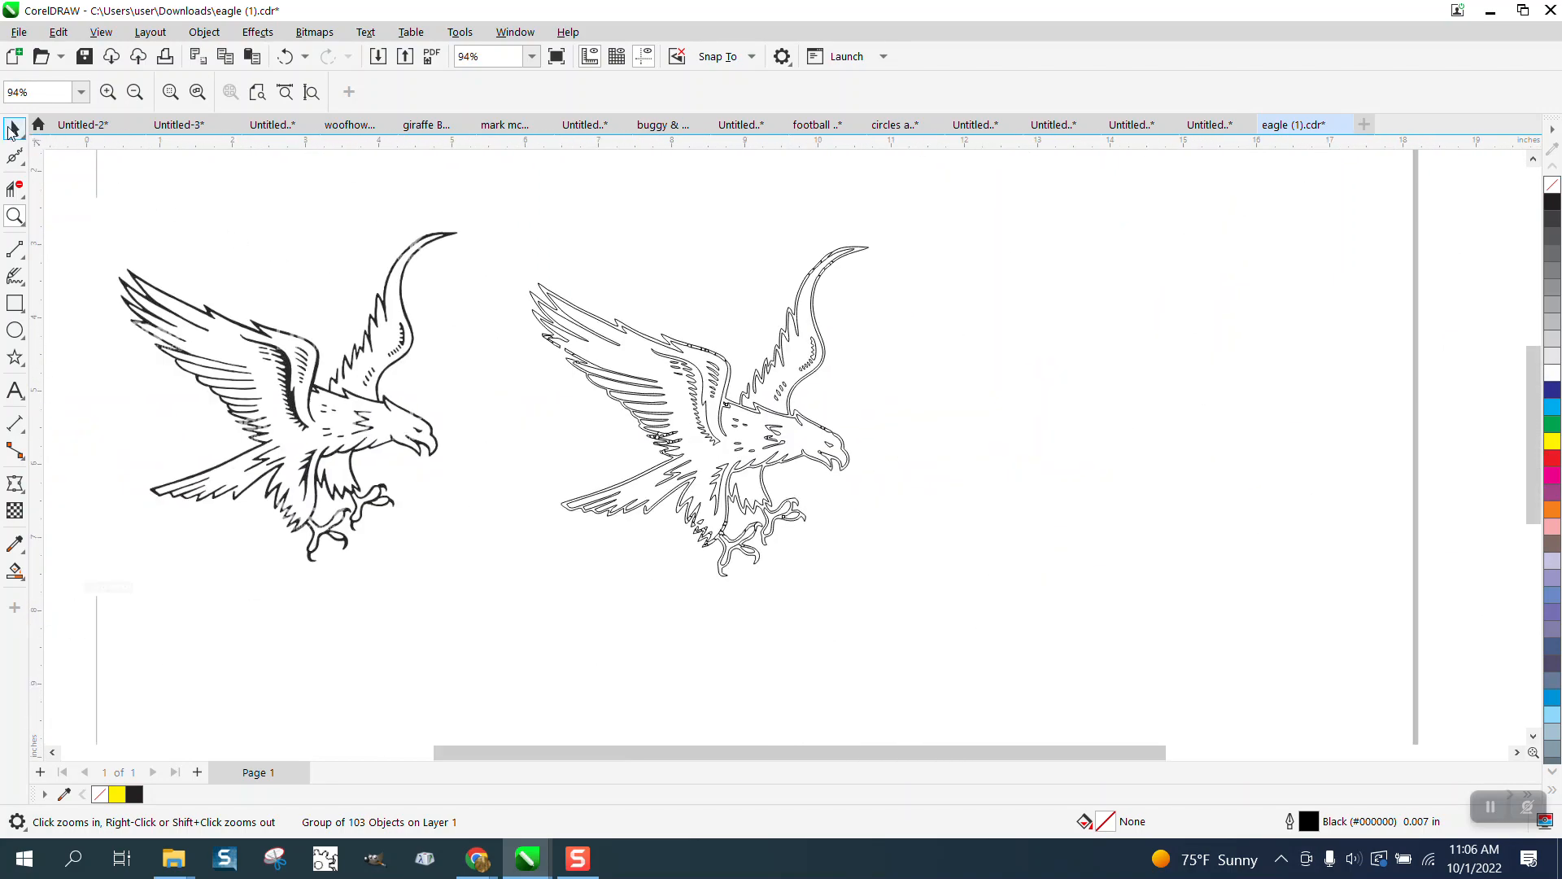
left_click(13, 128)
left_click_drag(454, 169, 1092, 672)
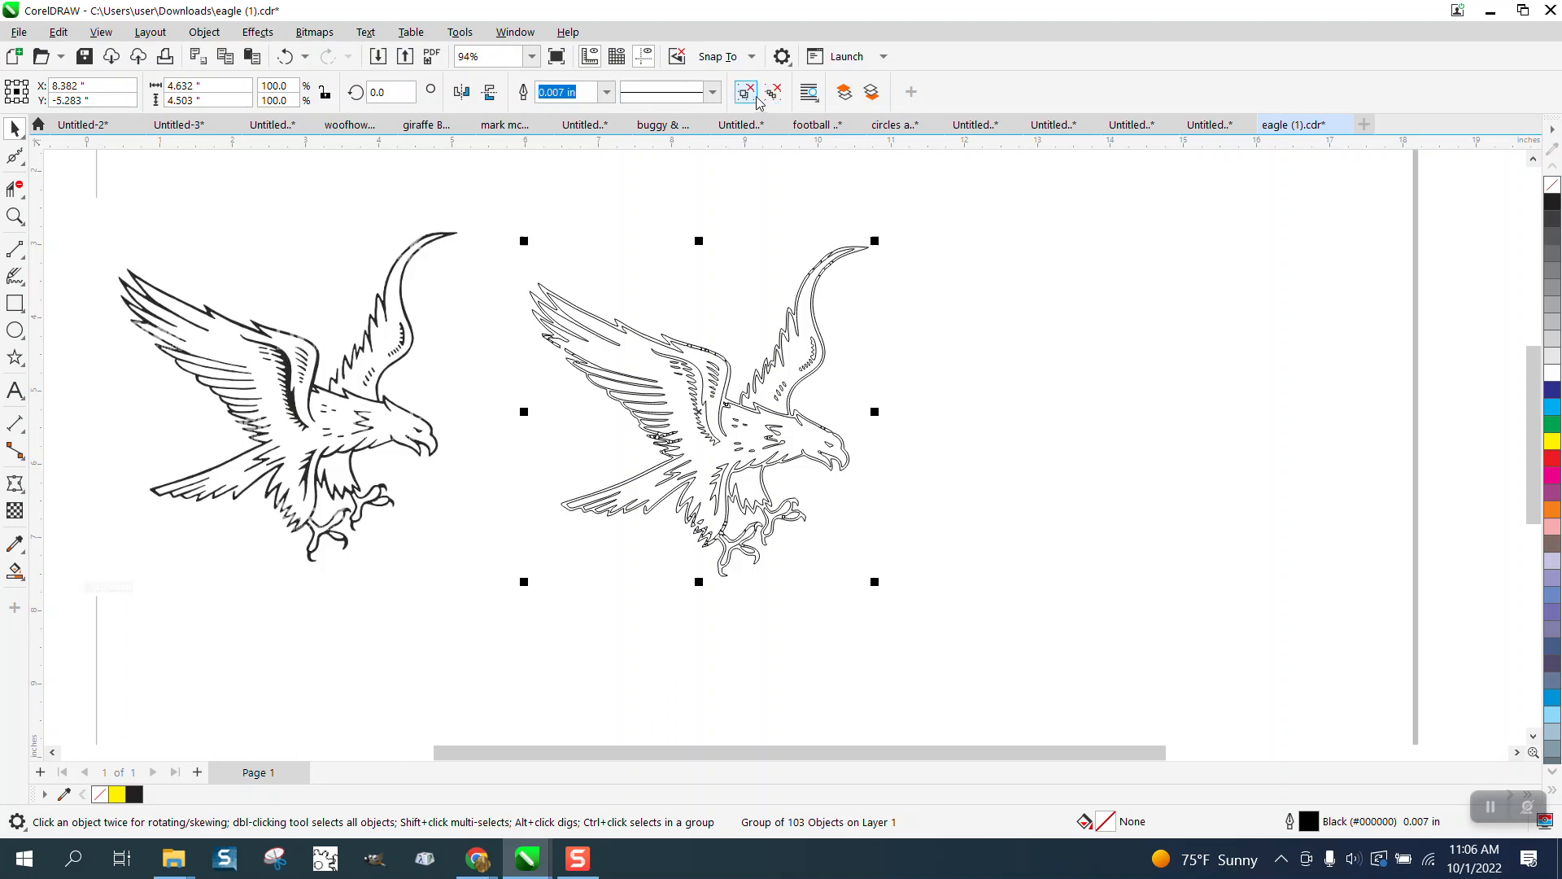
Step: Weld the eagle group into one curve with Object > Shaping > Weld
left_click(213, 35)
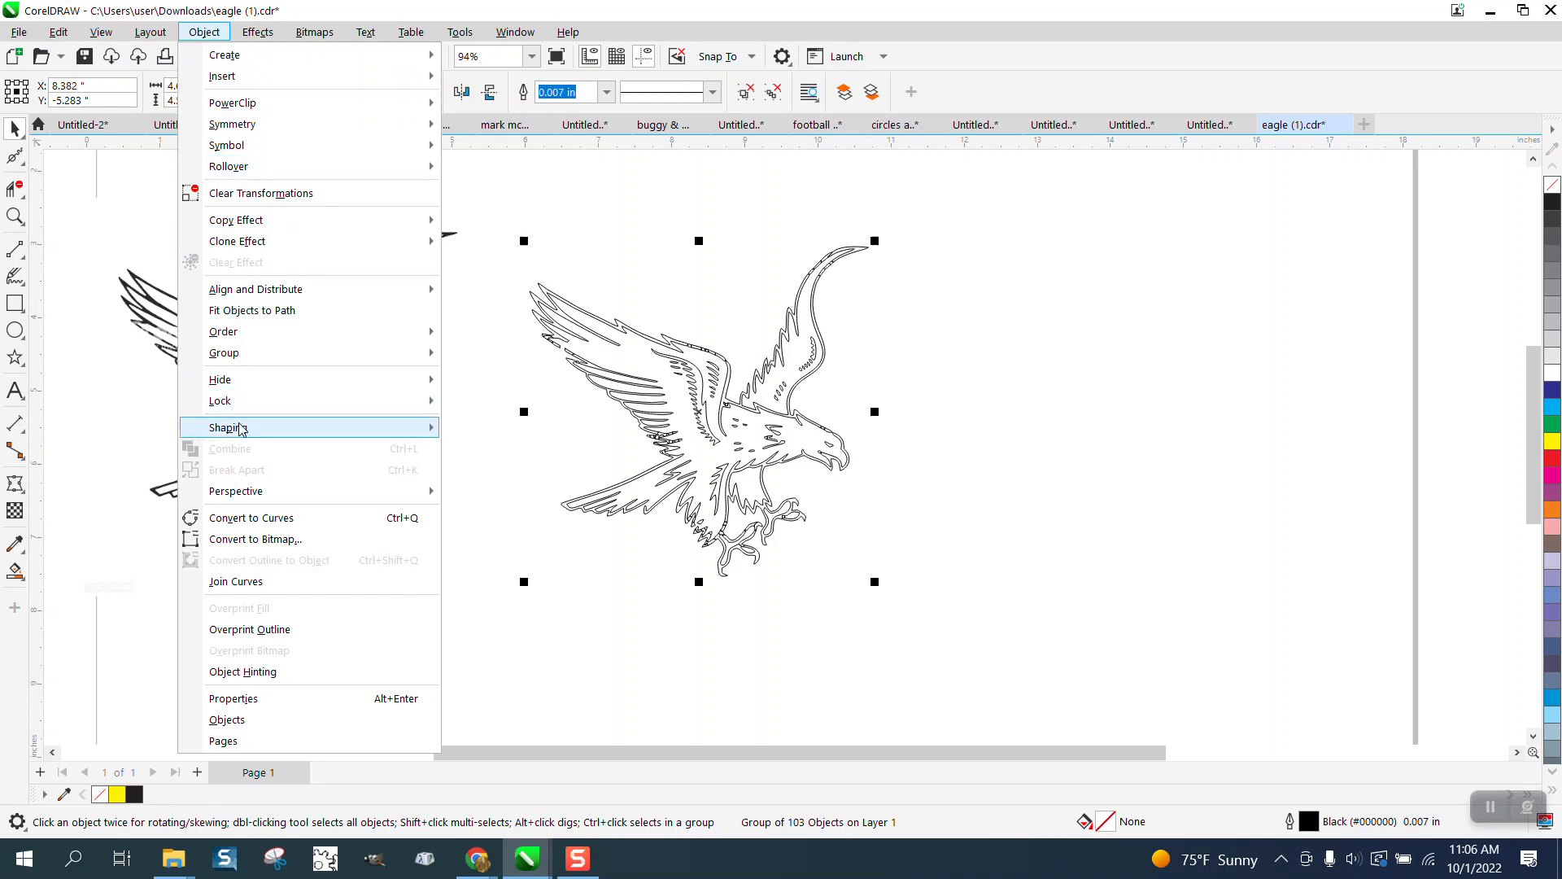
mouse_move(407, 427)
left_click(460, 424)
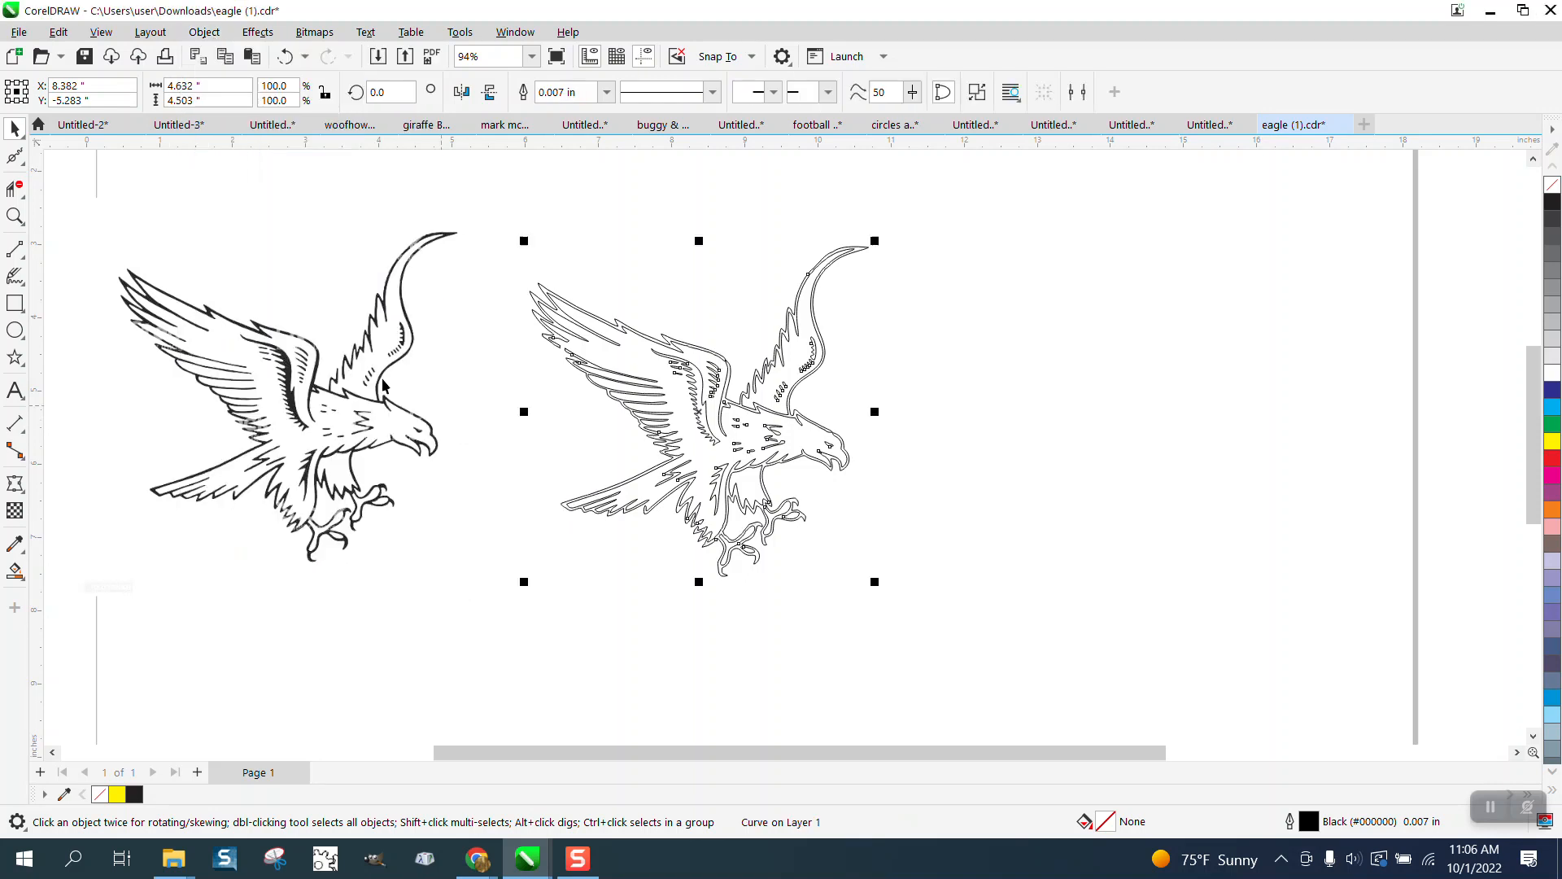
Step: Zoom in closely on the welded wing's crossing lines
left_click(15, 215)
left_click_drag(695, 332, 735, 374)
scroll(650, 387, "down", 1)
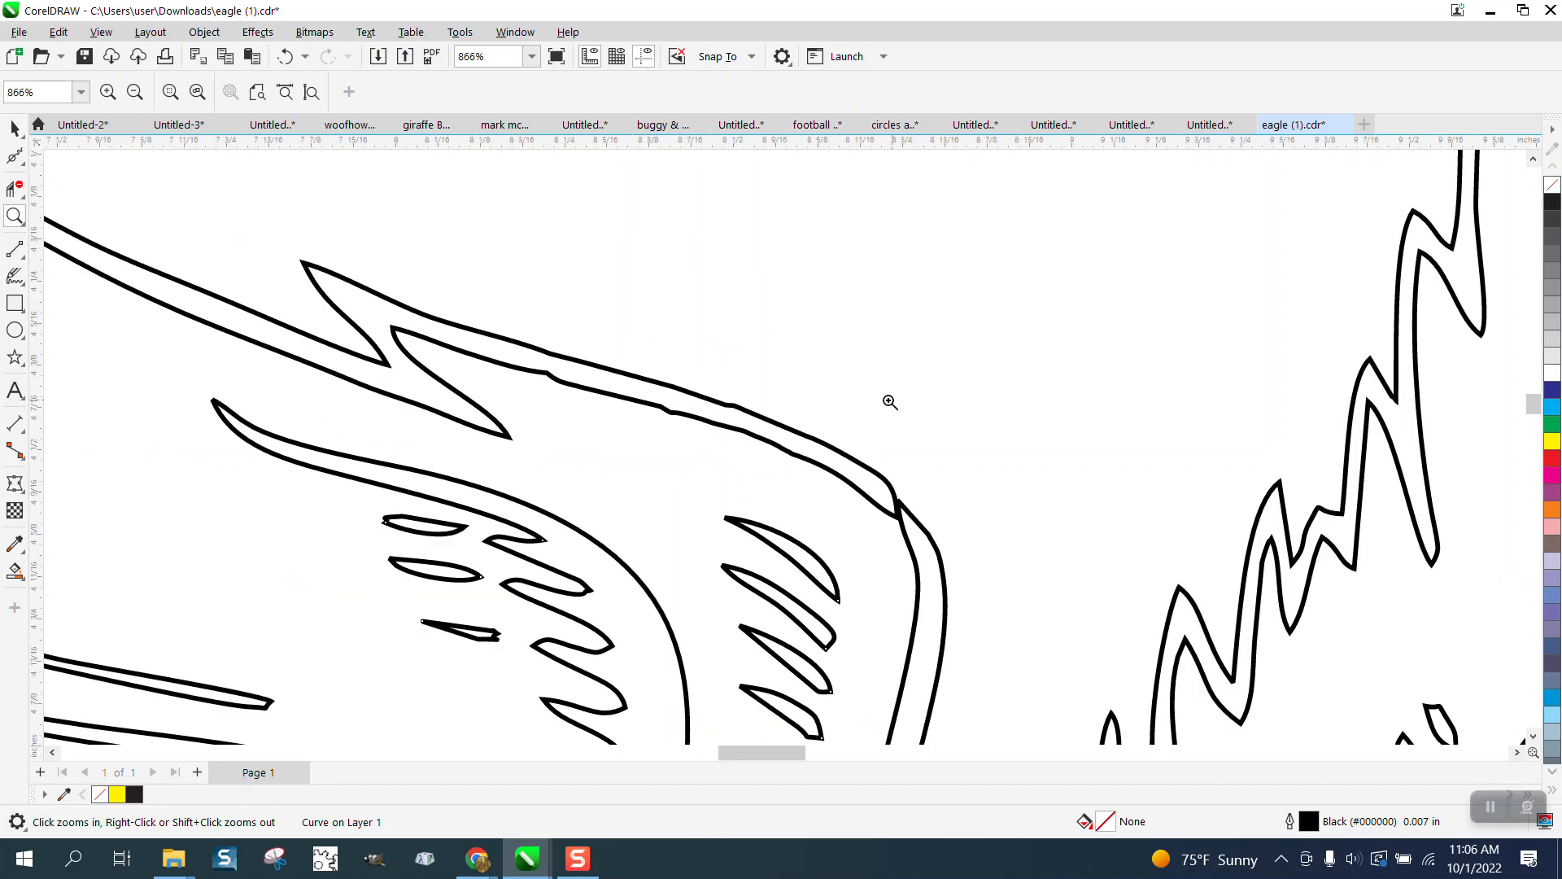
left_click_drag(1038, 586, 1040, 586)
left_click(15, 156)
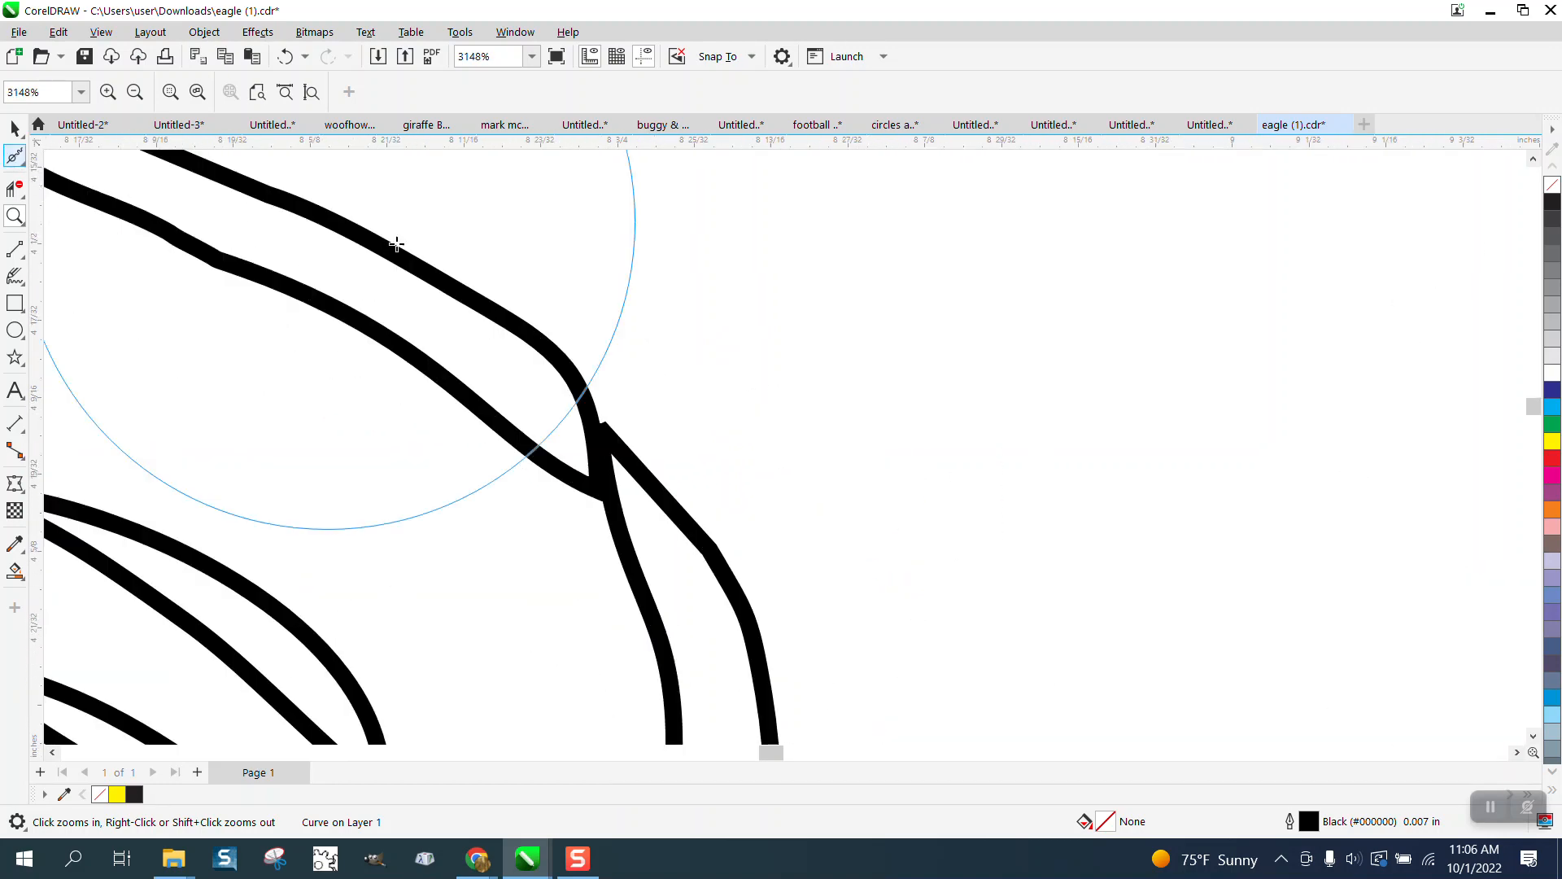
Step: Reshape the first wing crossing and trim both segments of its overlap loop
left_click(25, 166)
left_click(65, 154)
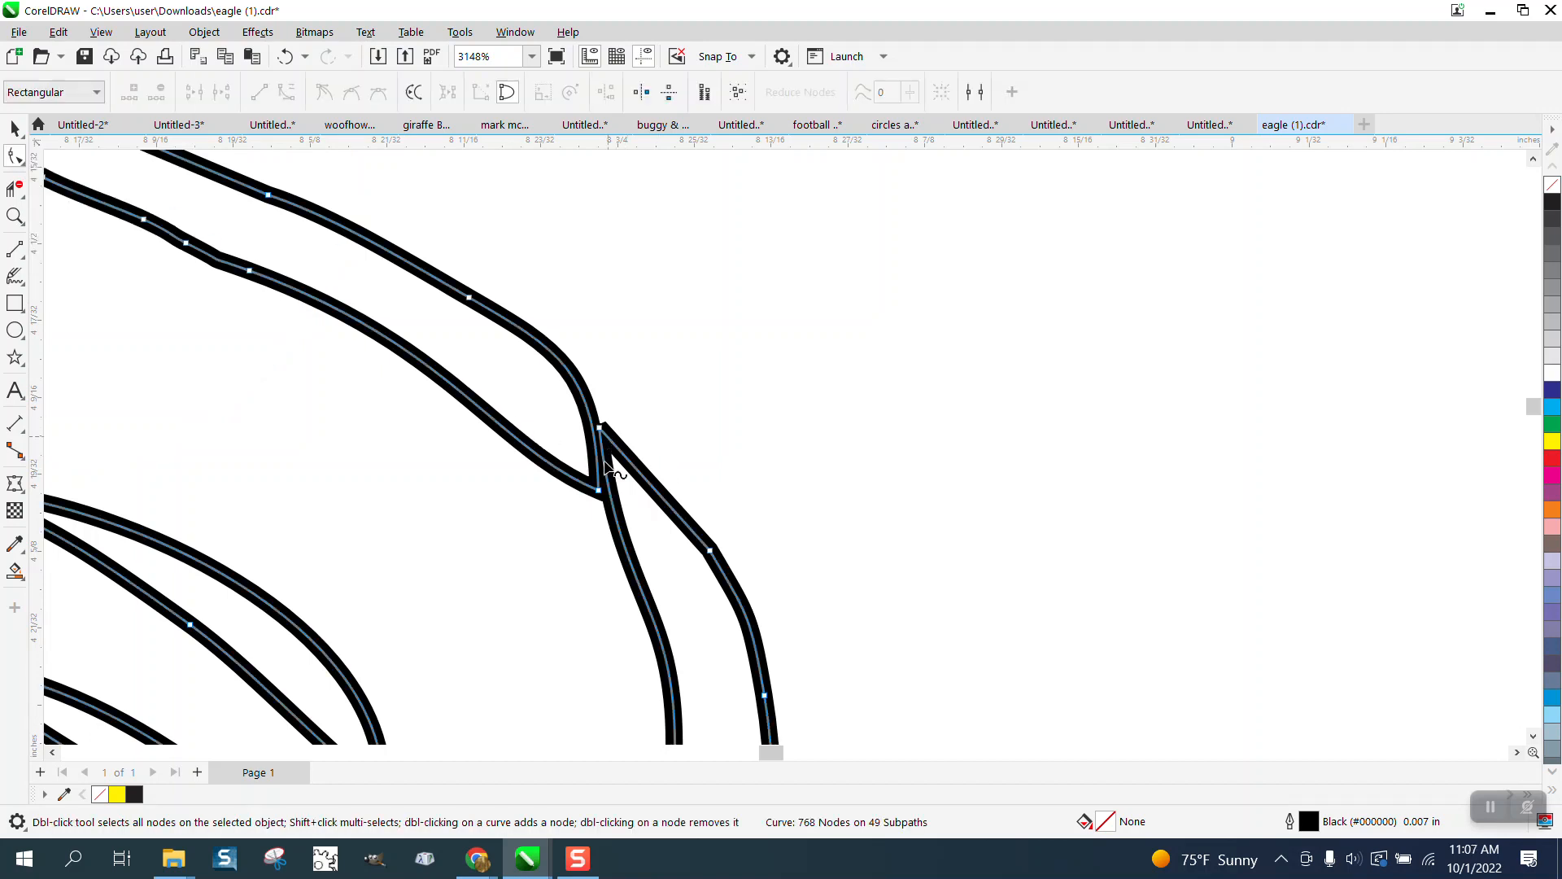
left_click_drag(599, 489, 640, 539)
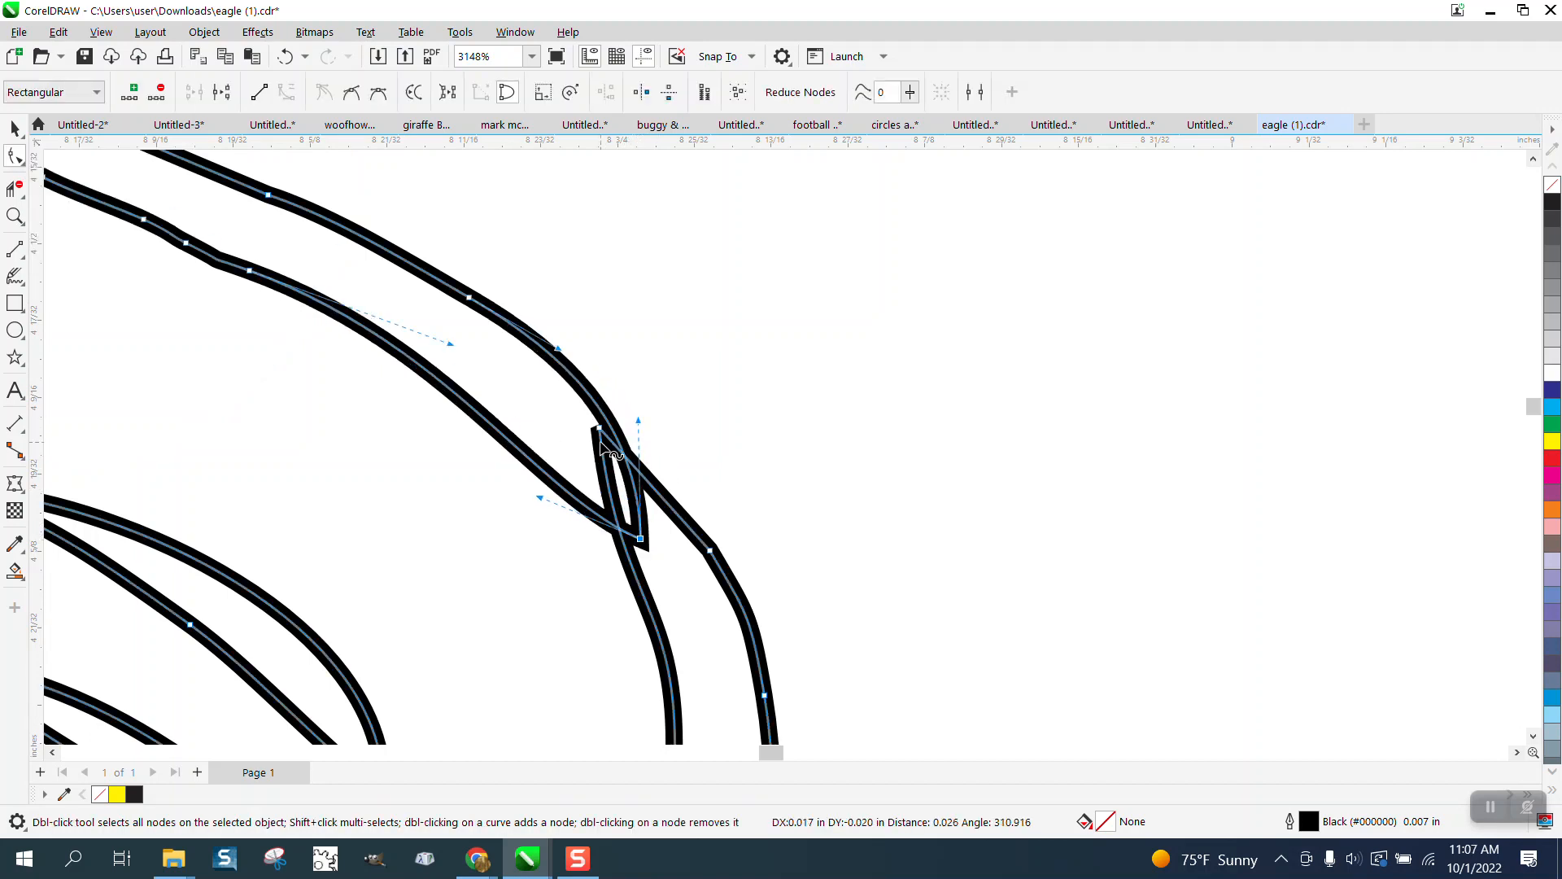
left_click(15, 189)
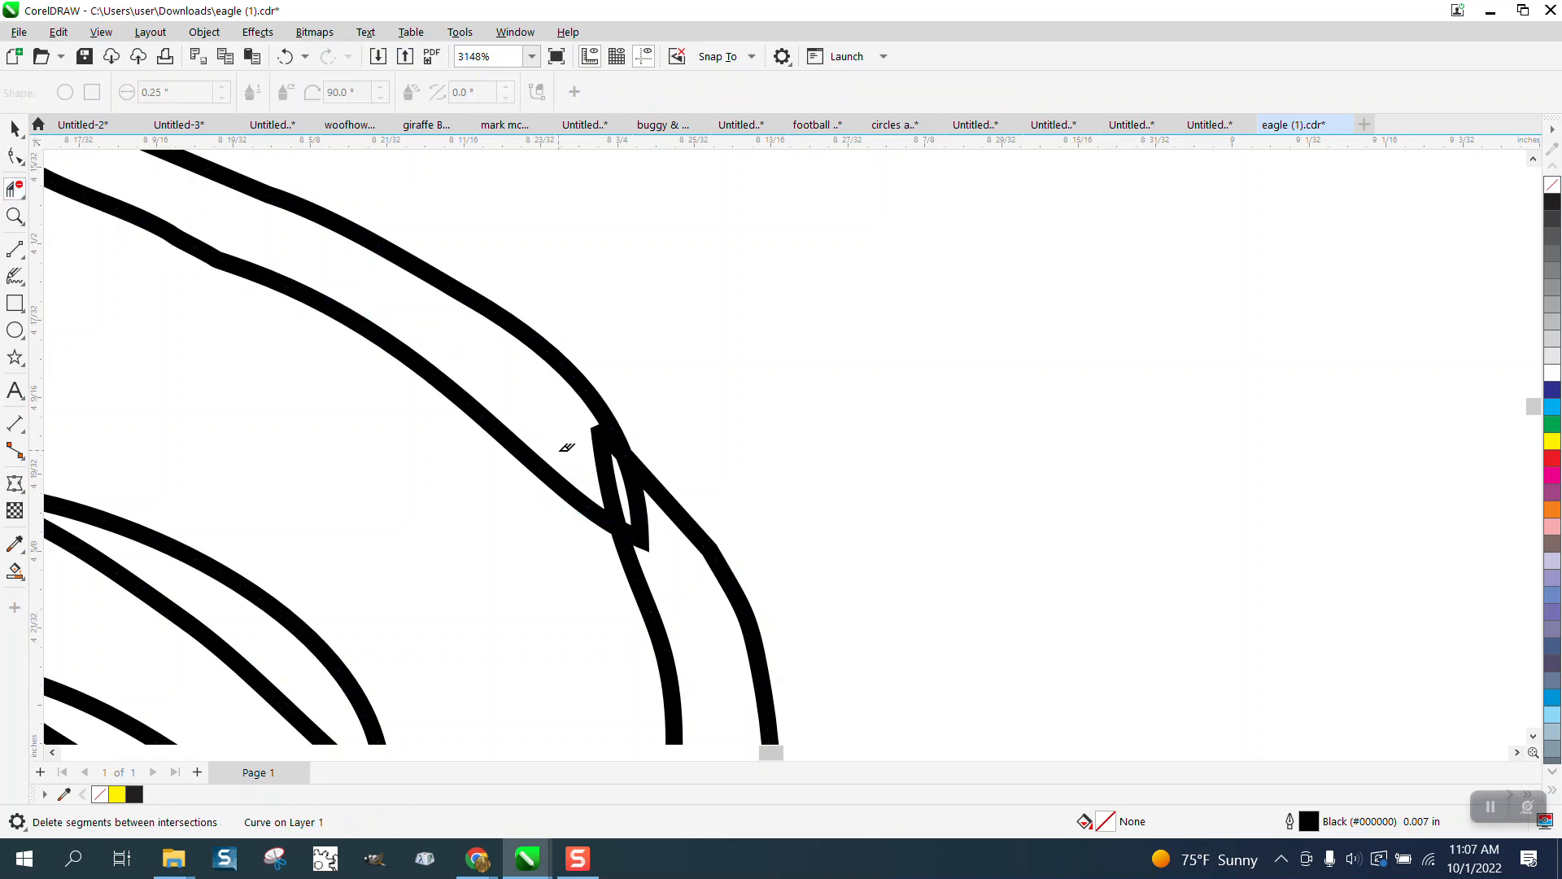
left_click(603, 468)
left_click(644, 511)
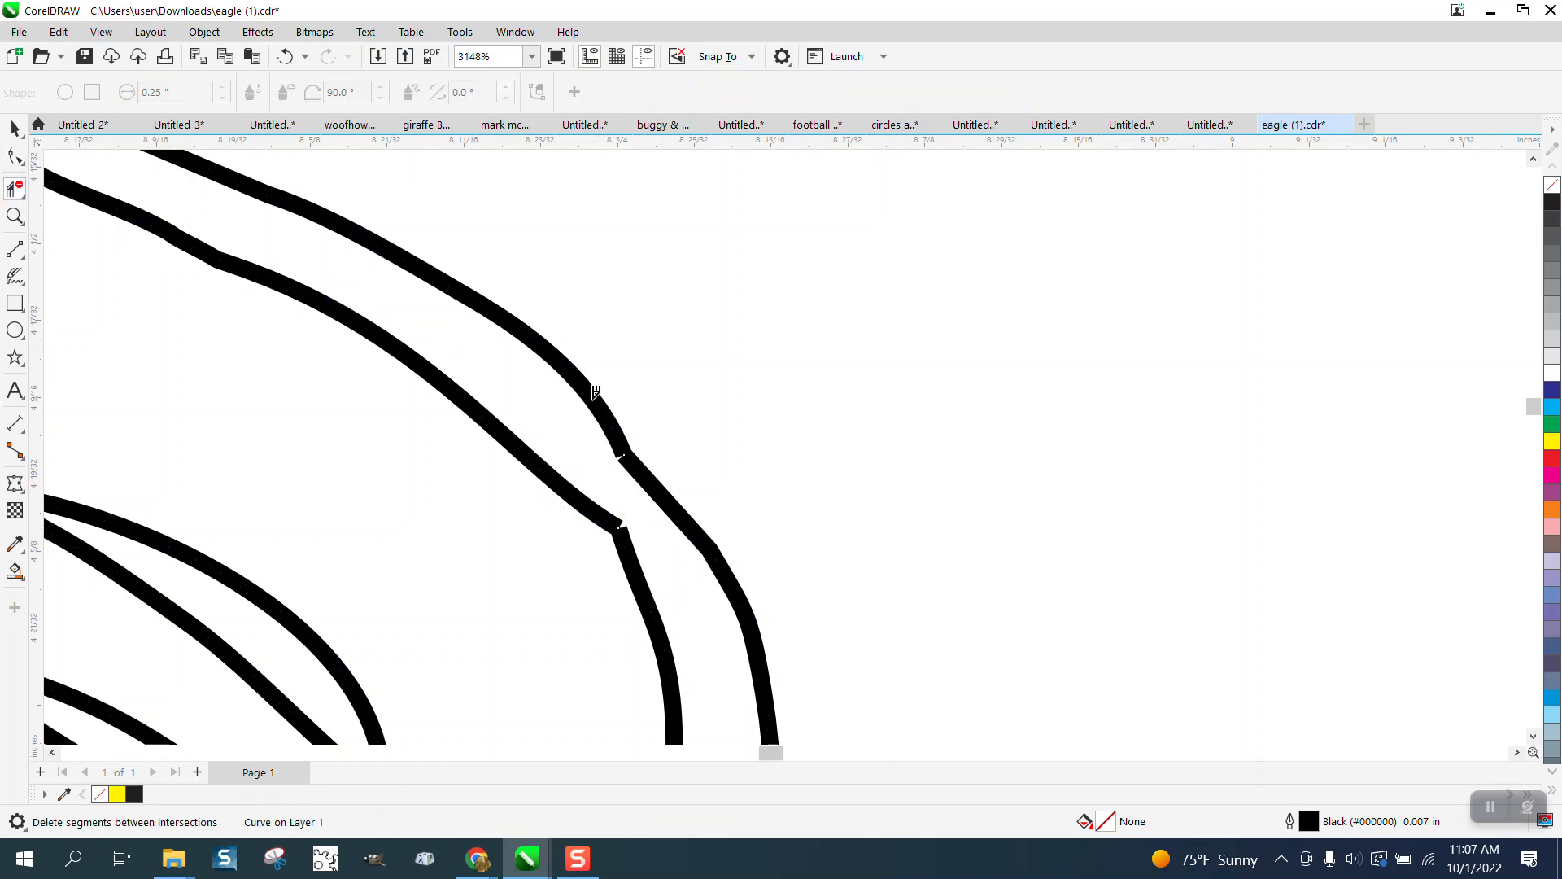
scroll(595, 393, "down", 4)
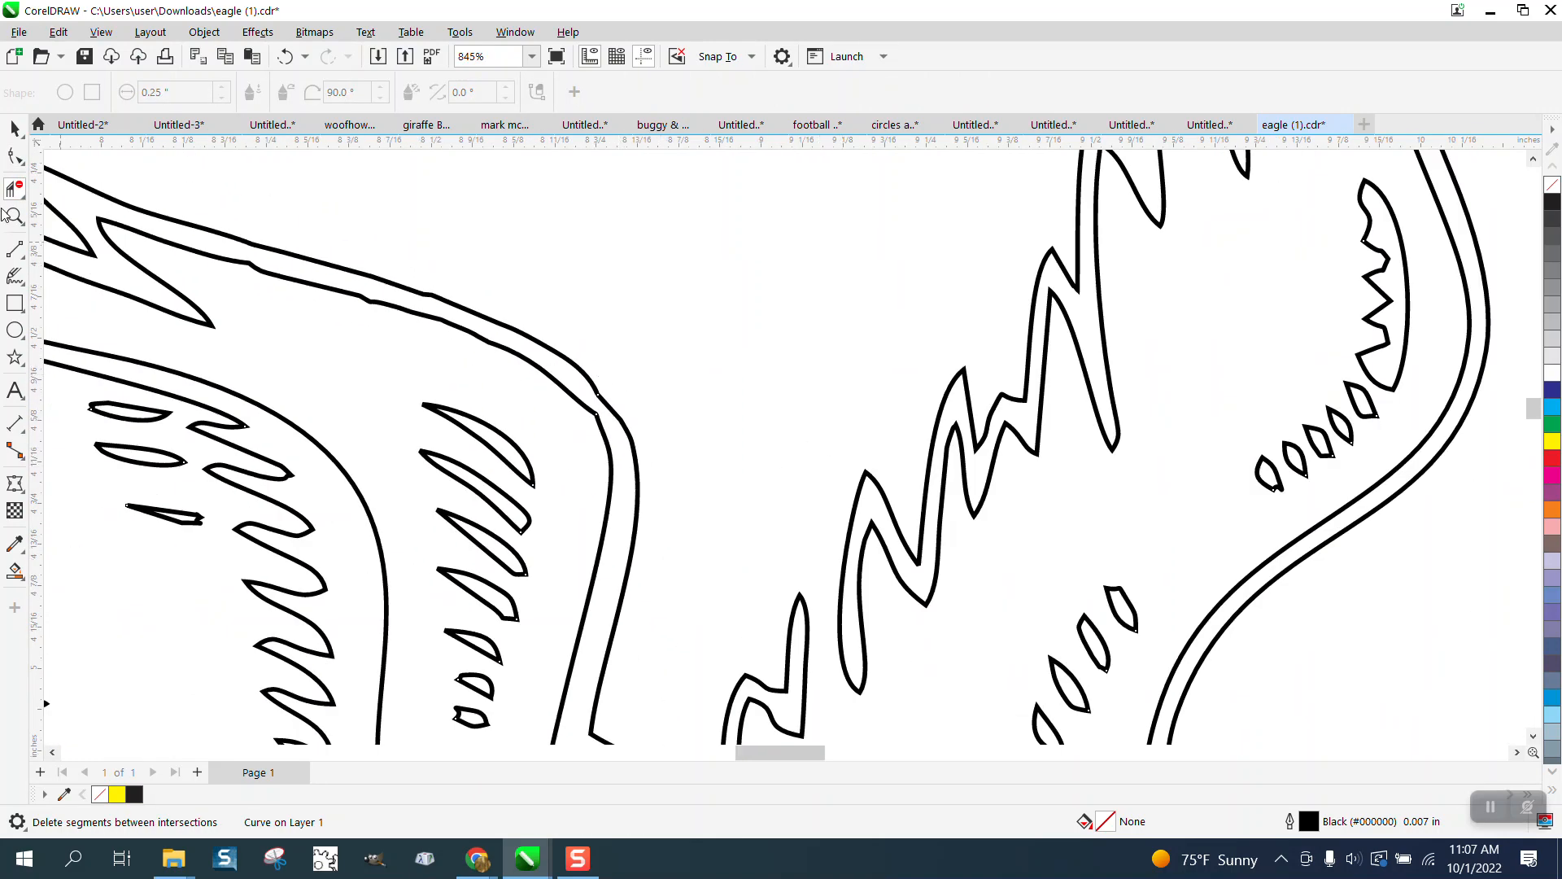
Step: Pull the node at the next wing overlap up-left across the neighbouring line
left_click(13, 215)
left_click_drag(558, 366, 733, 446)
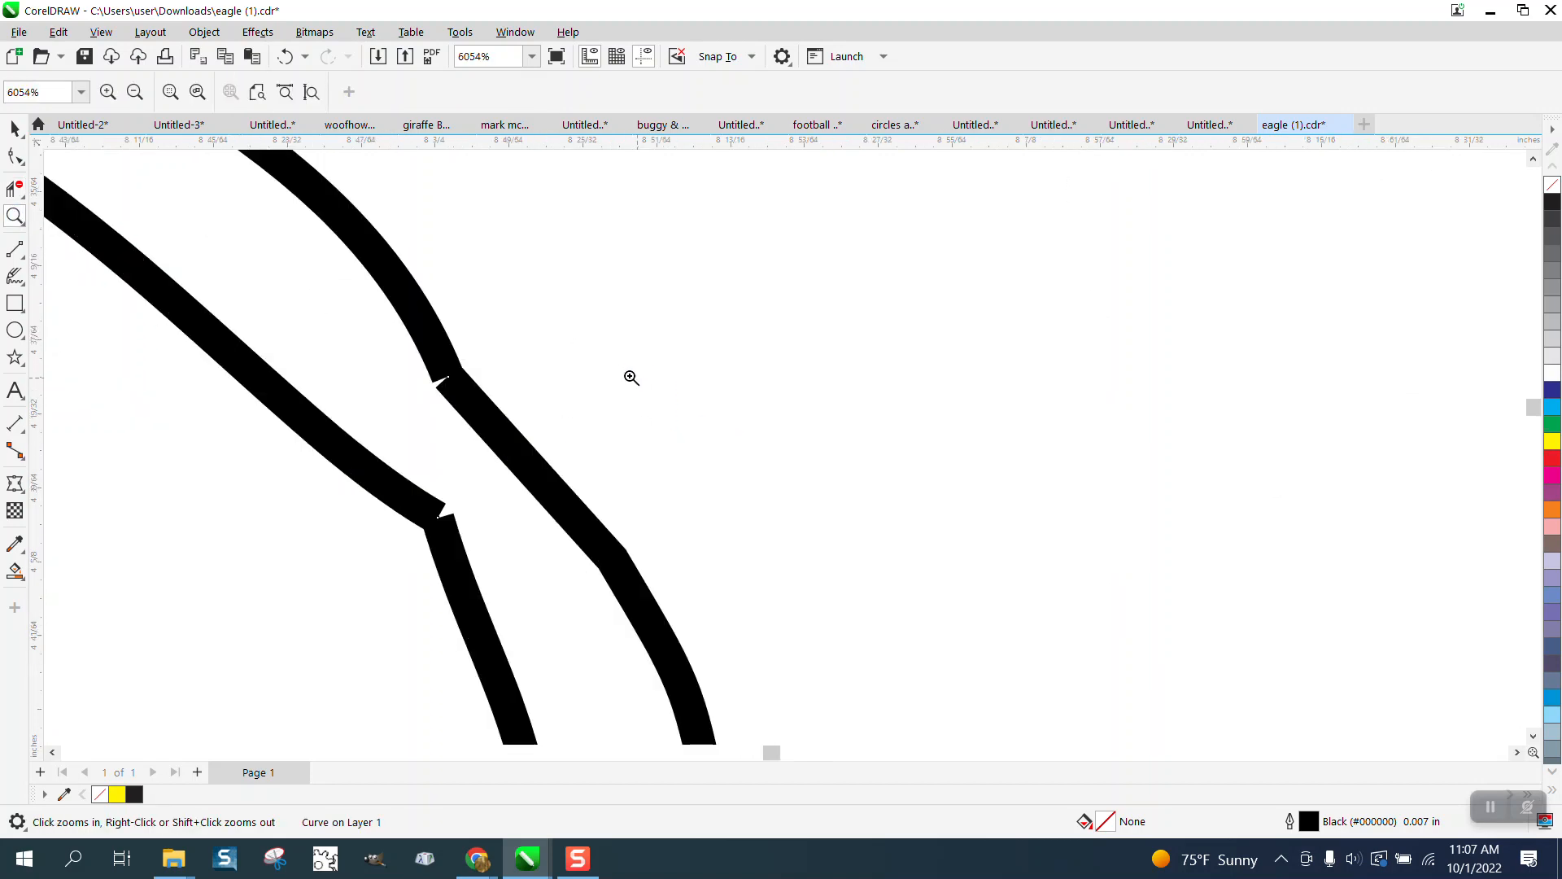
scroll(605, 375, "down", 2)
scroll(509, 446, "down", 6)
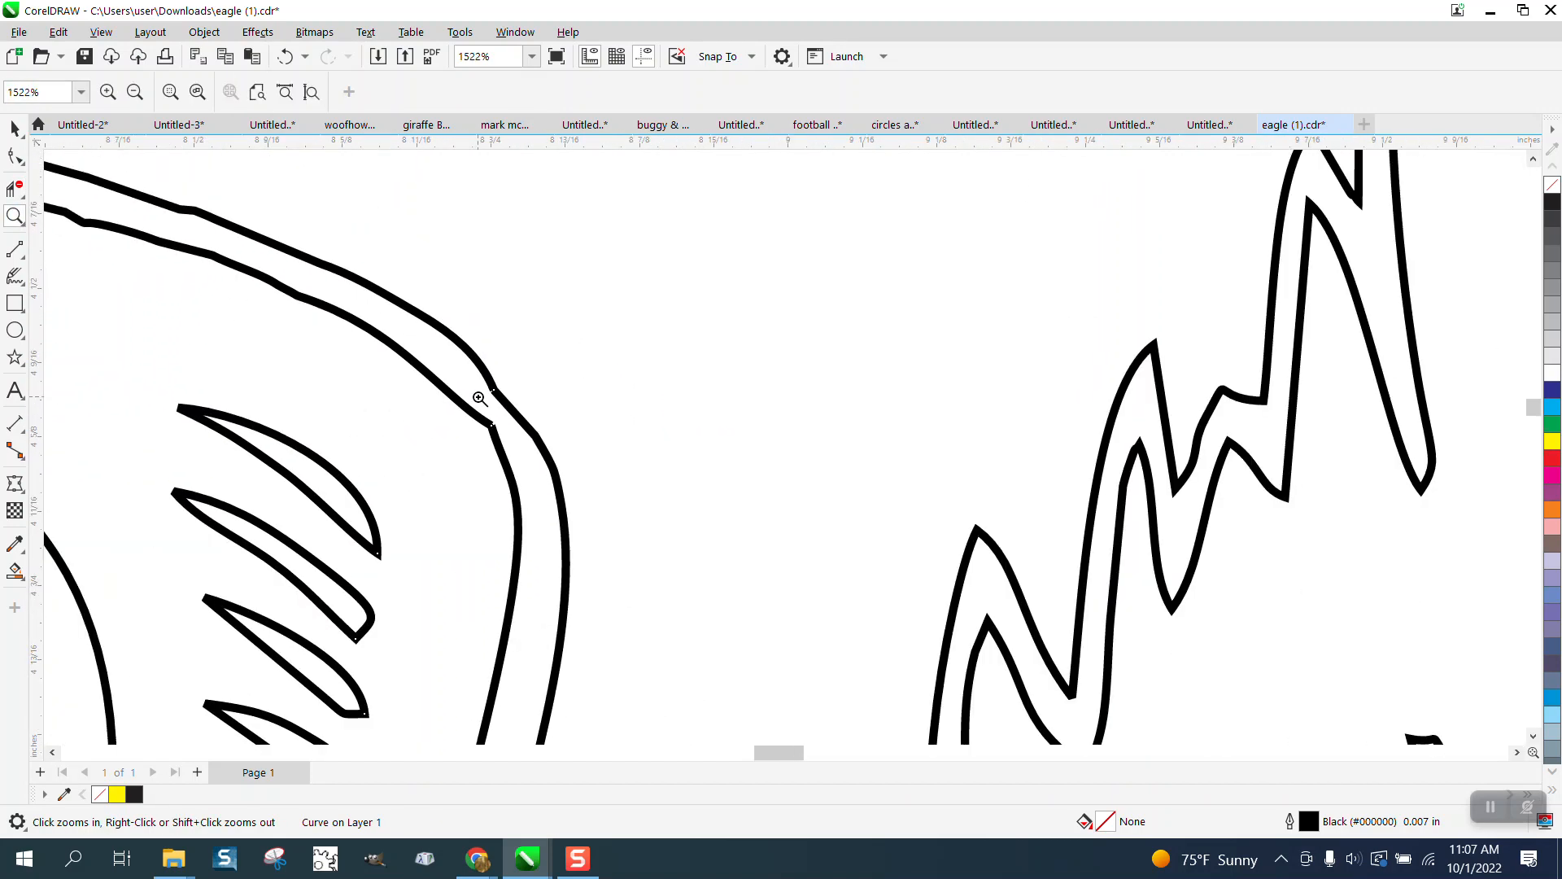
scroll(593, 370, "down", 1)
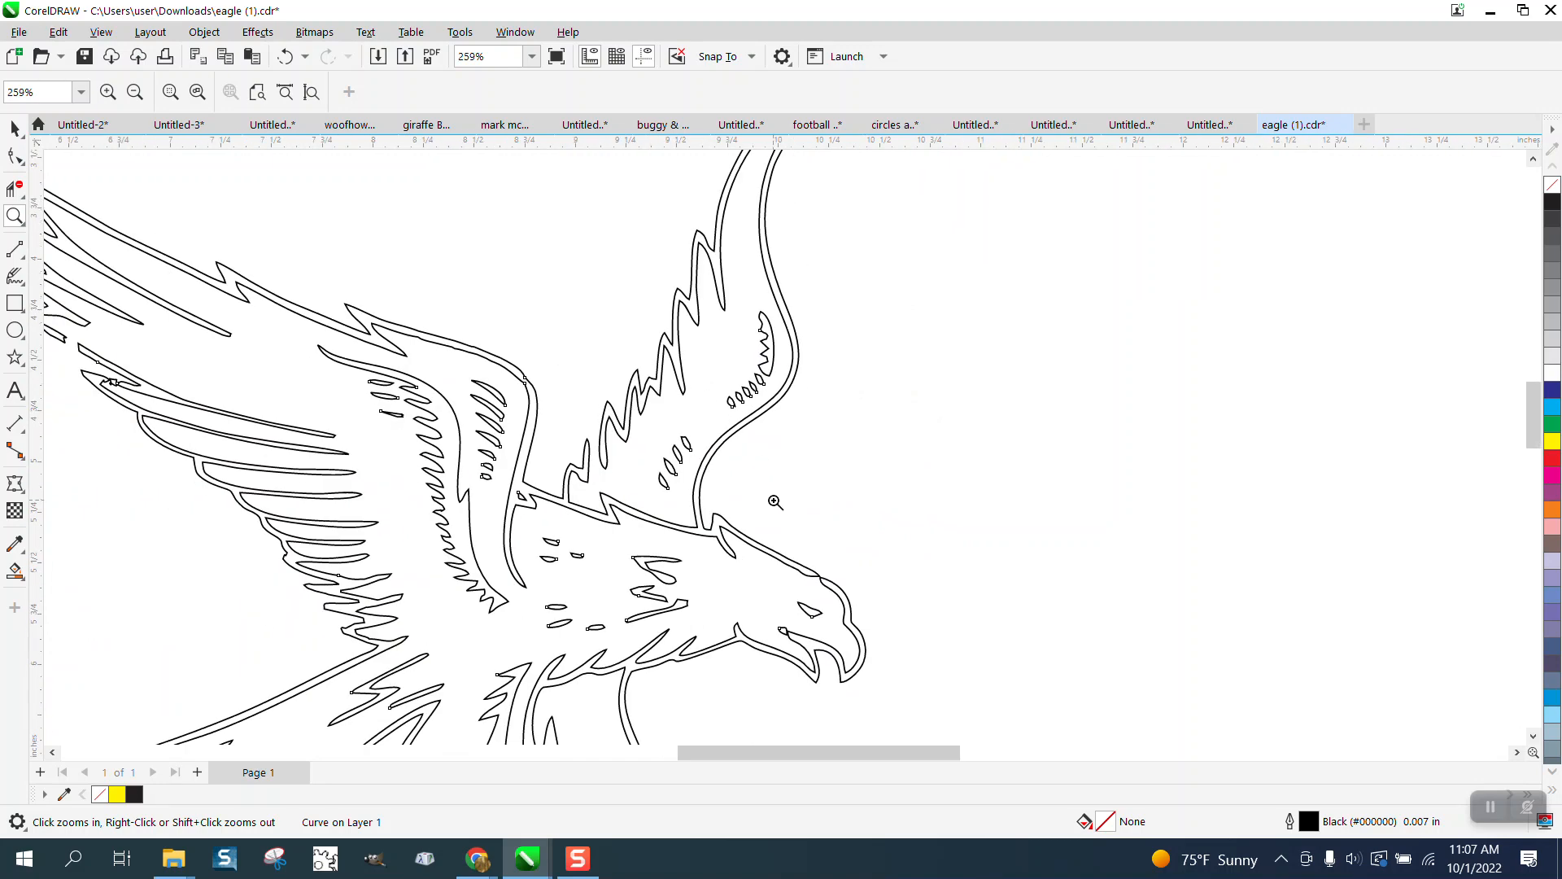
left_click_drag(919, 619, 919, 619)
key("F10")
left_click(490, 392)
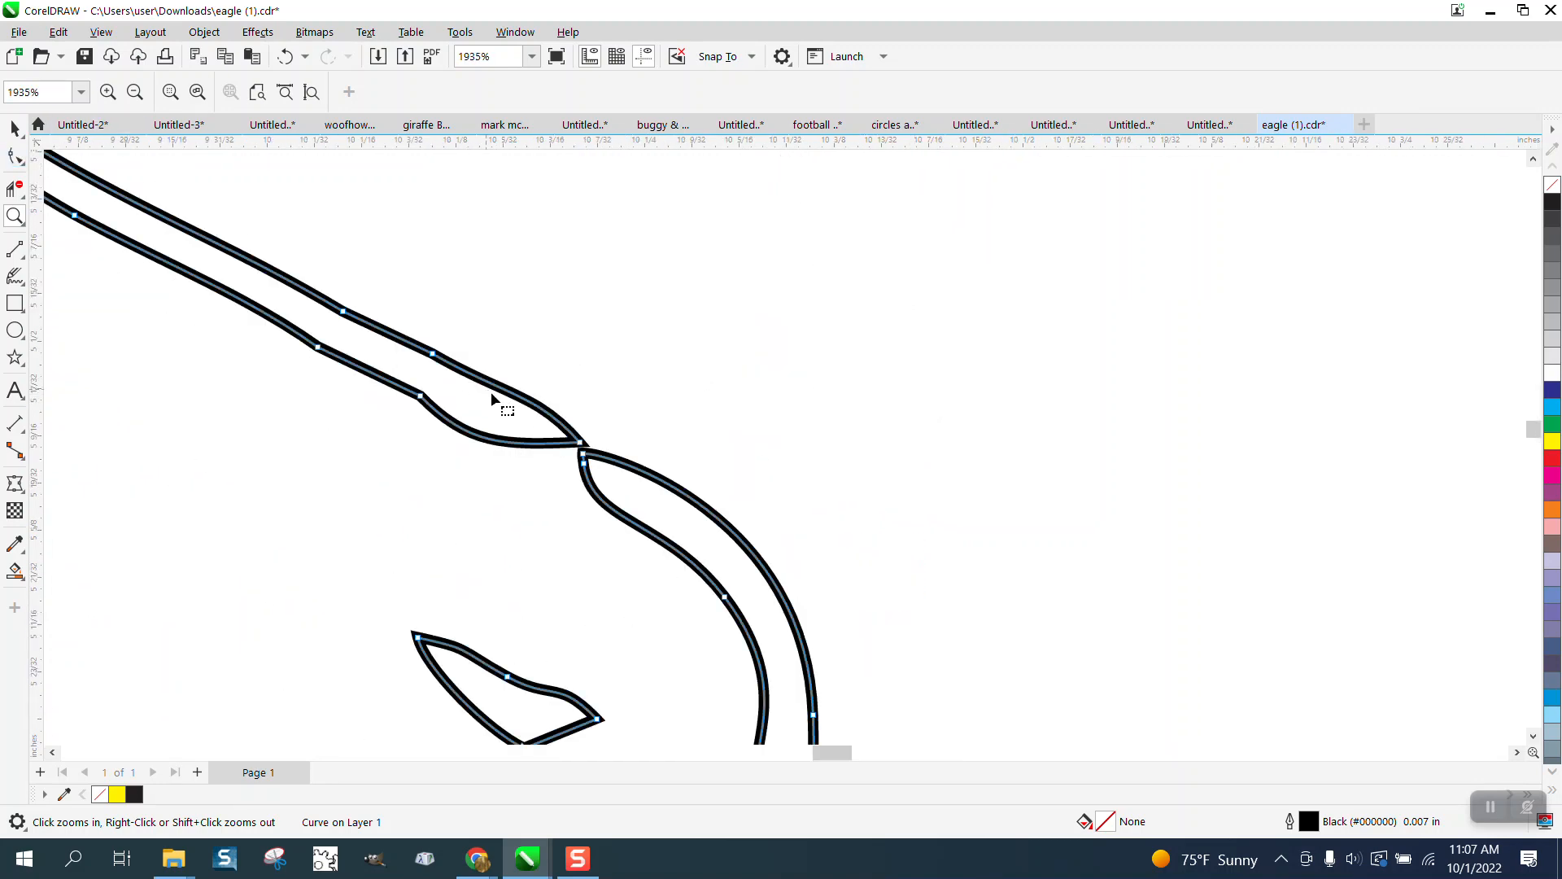
left_click(583, 458)
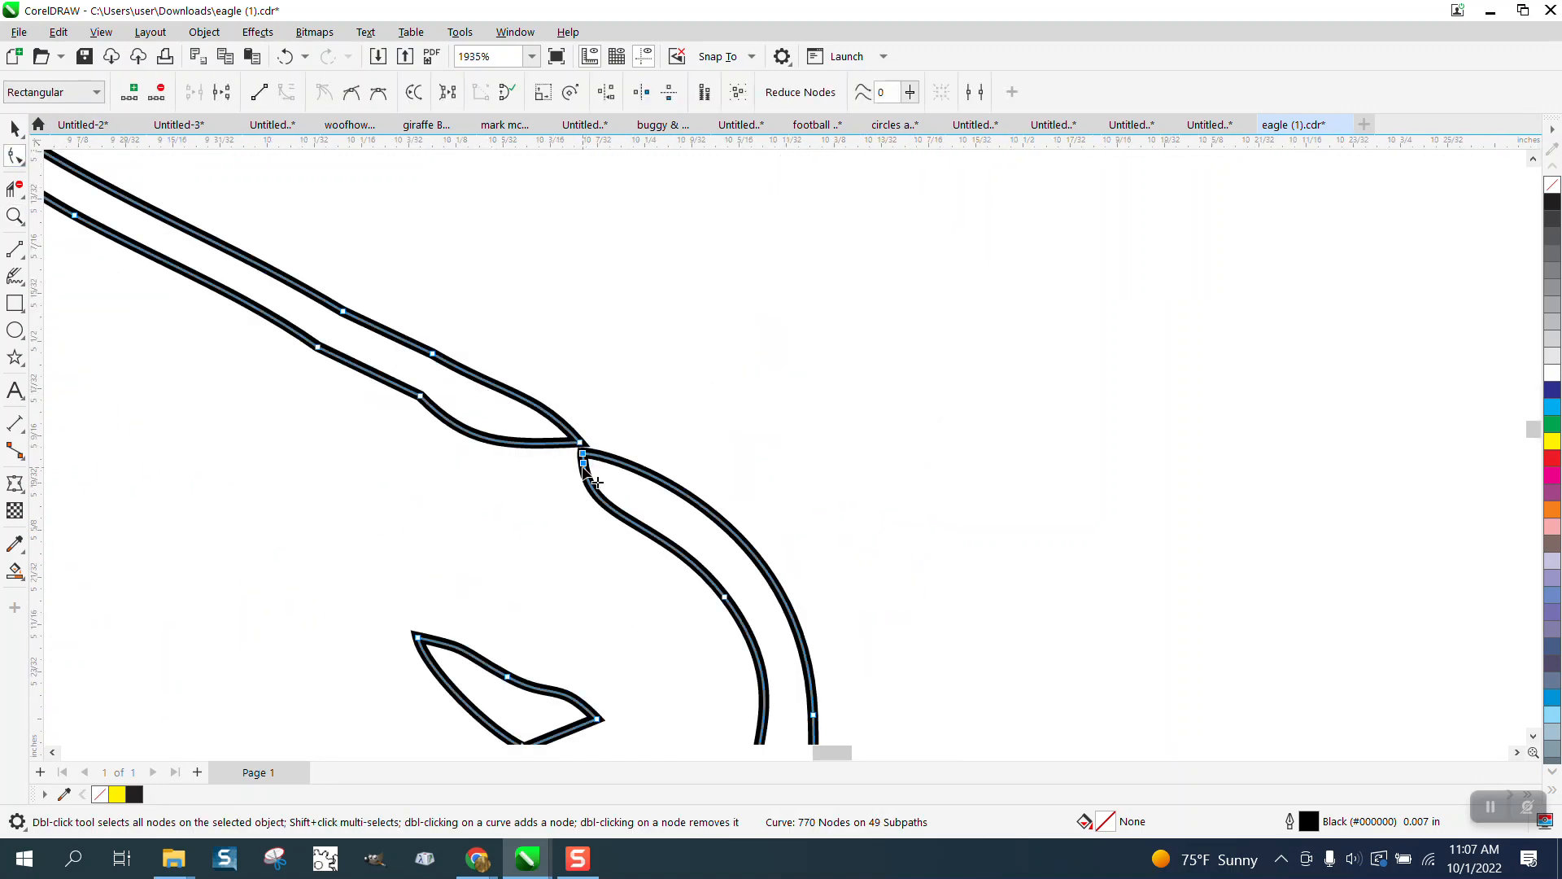
left_click_drag(583, 459, 518, 417)
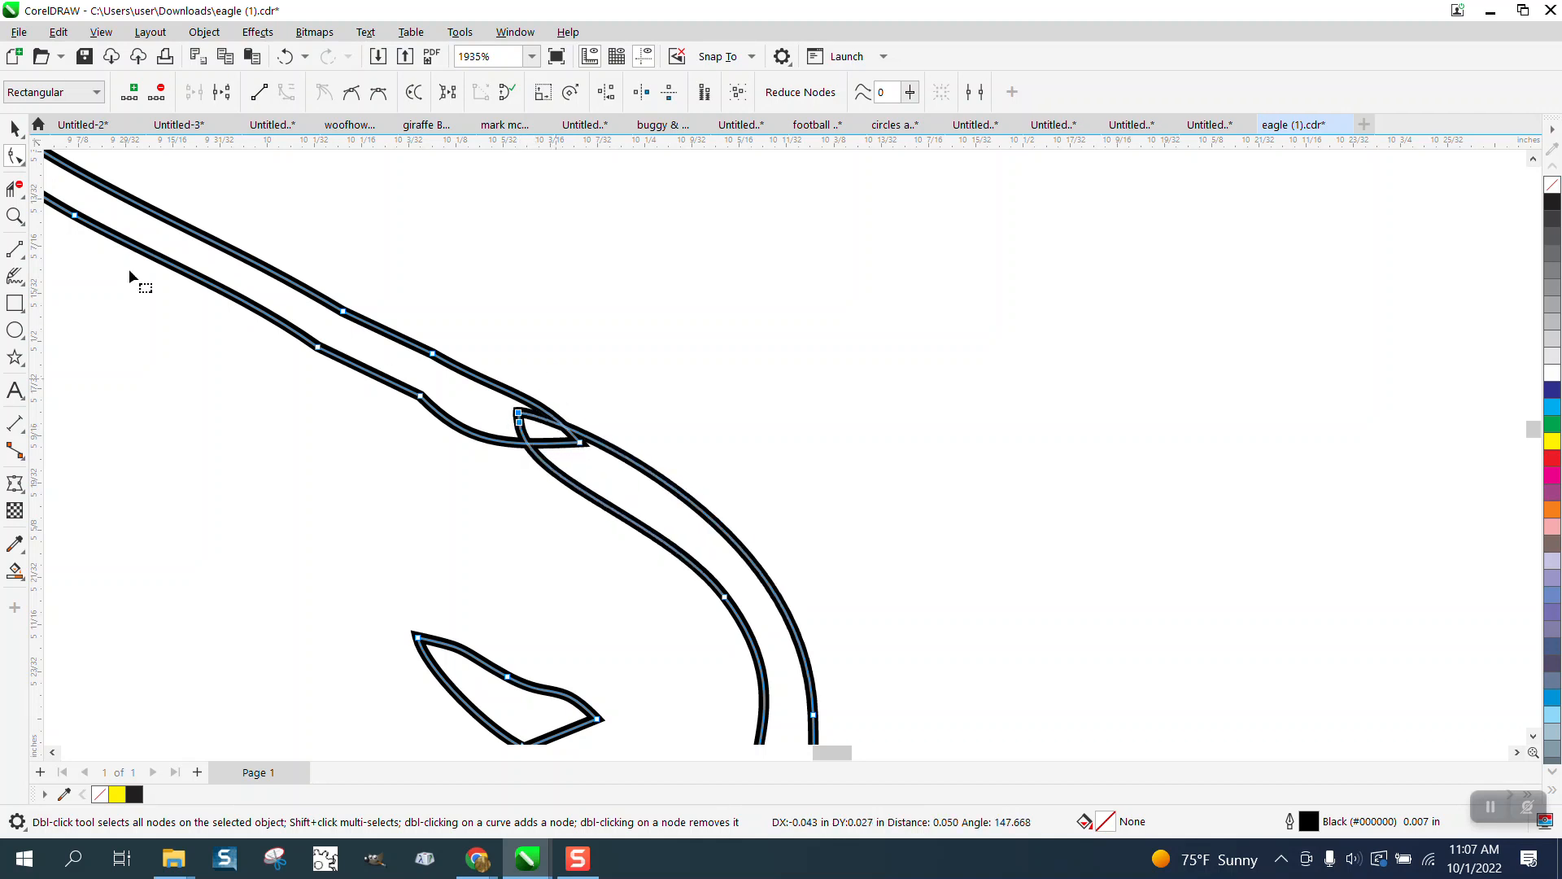
Step: Trim the overlap loop's bottom segment, the notch segment and the small loop at the mouth
left_click(10, 193)
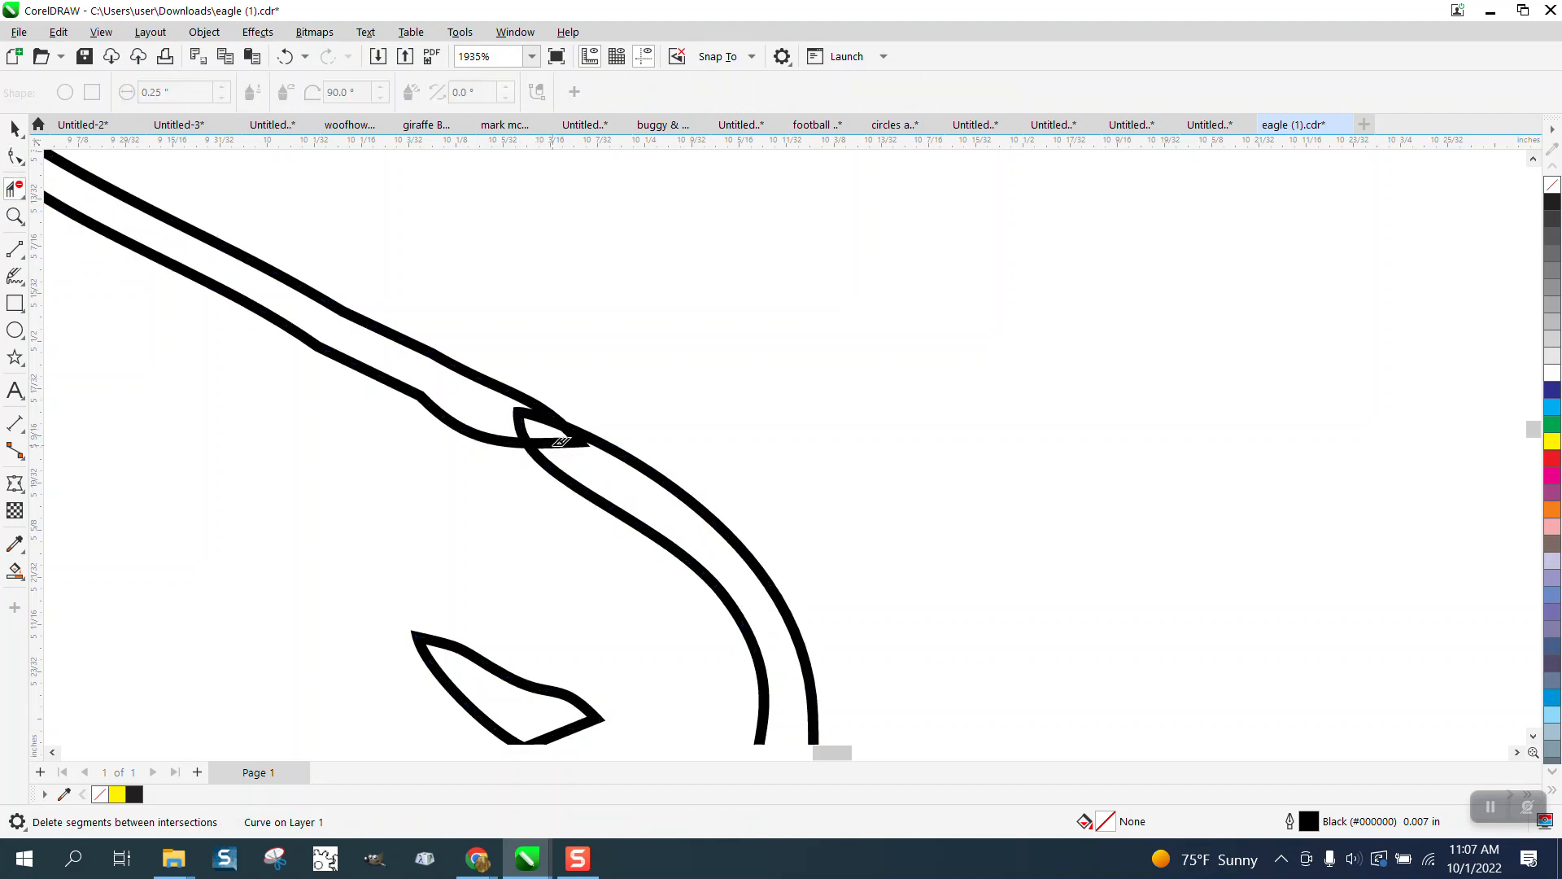
left_click(571, 432)
left_click(531, 413)
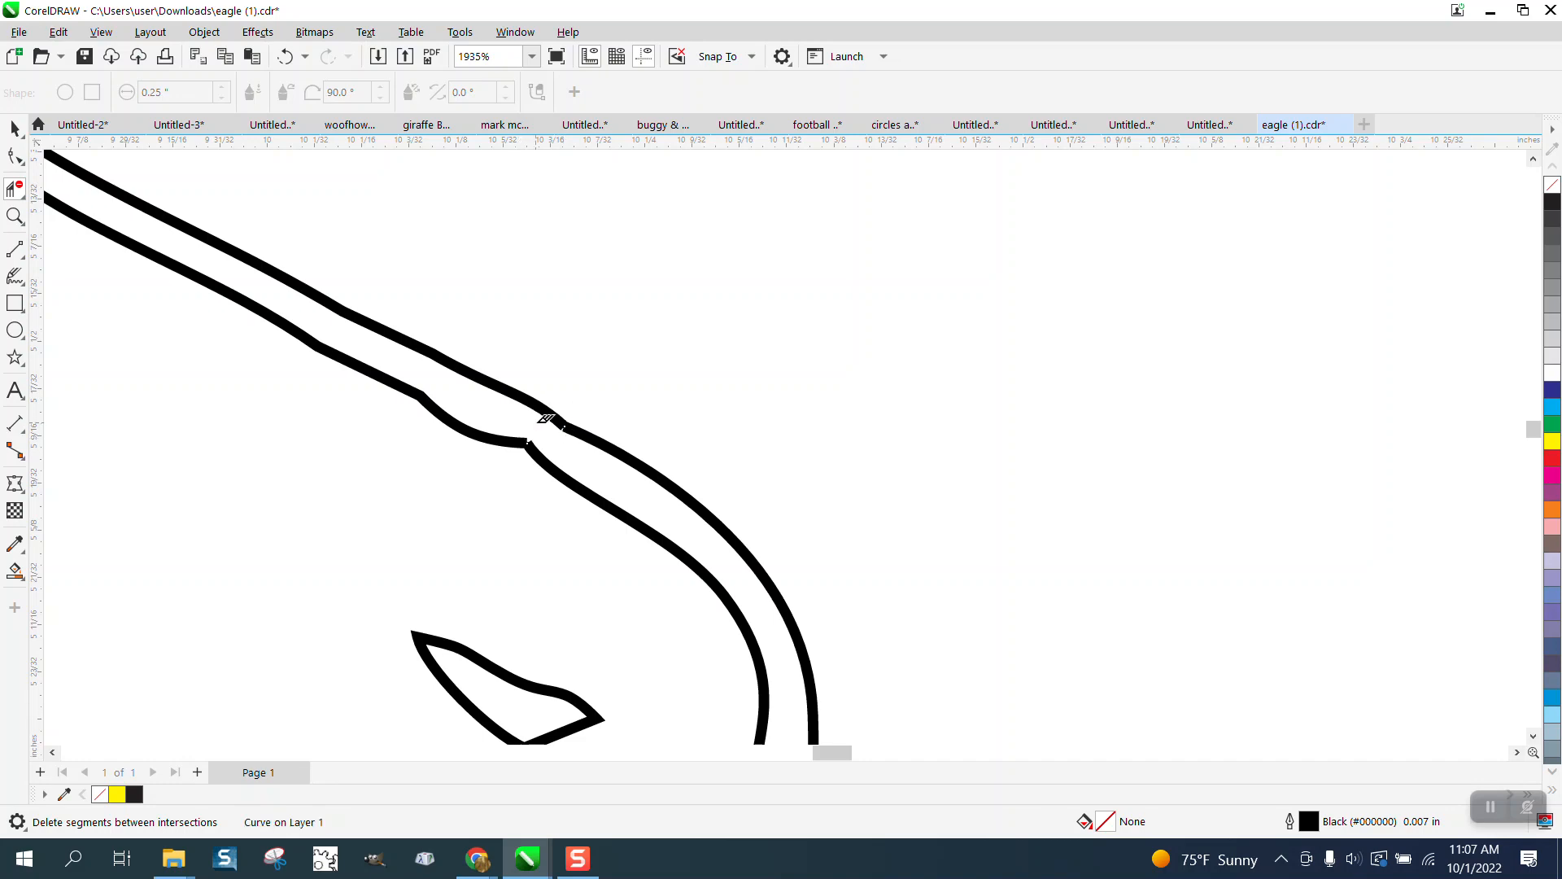
scroll(574, 394, "down", 2)
scroll(574, 394, "down", 1)
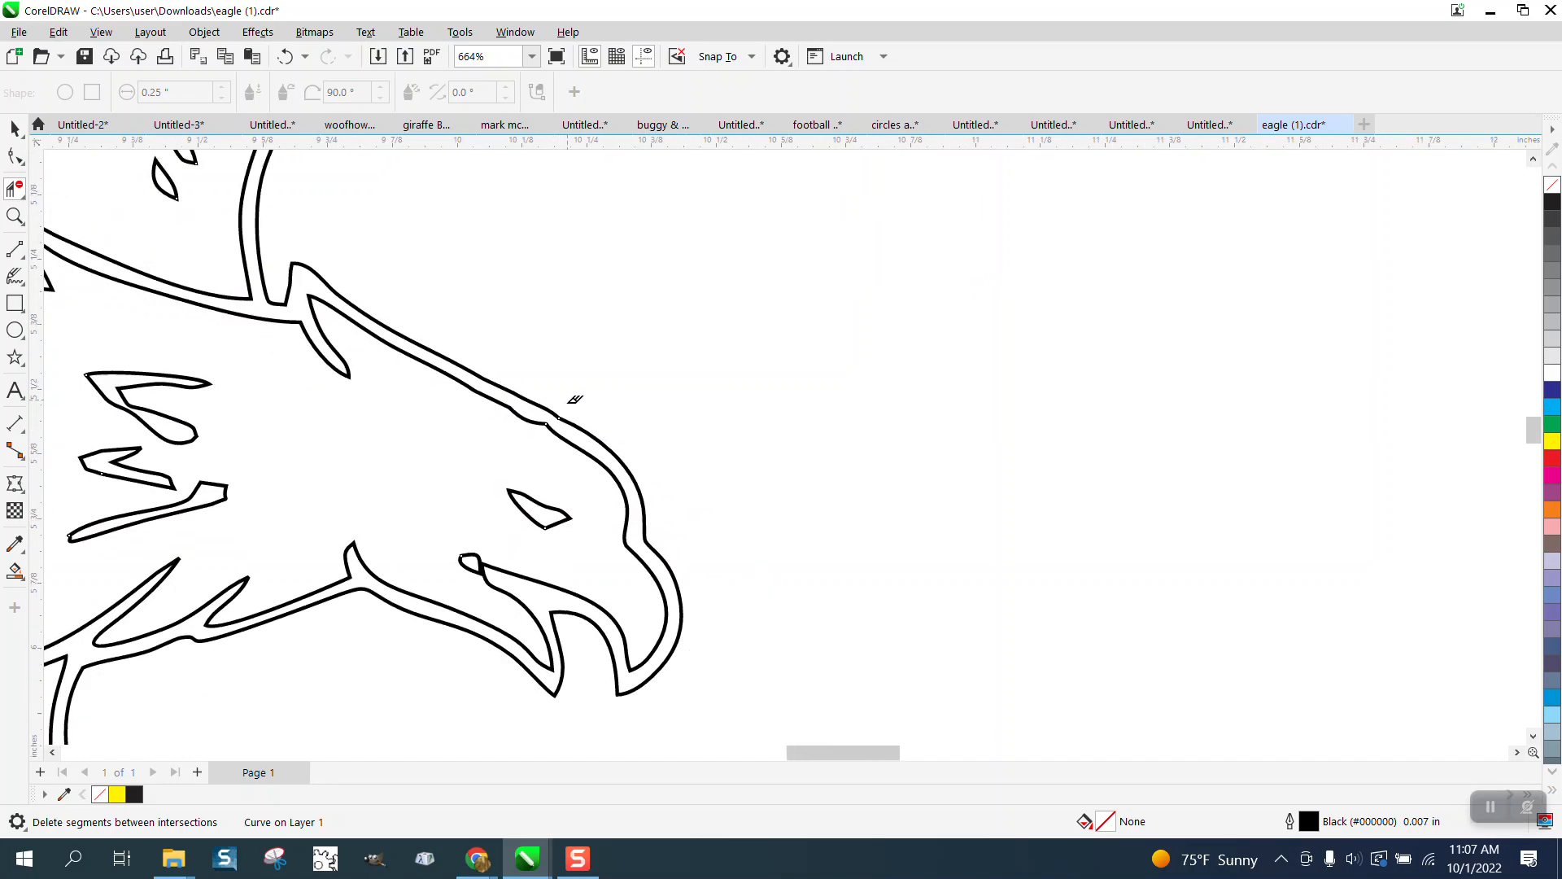
left_click(470, 558)
scroll(545, 395, "down", 2)
scroll(775, 394, "down", 2)
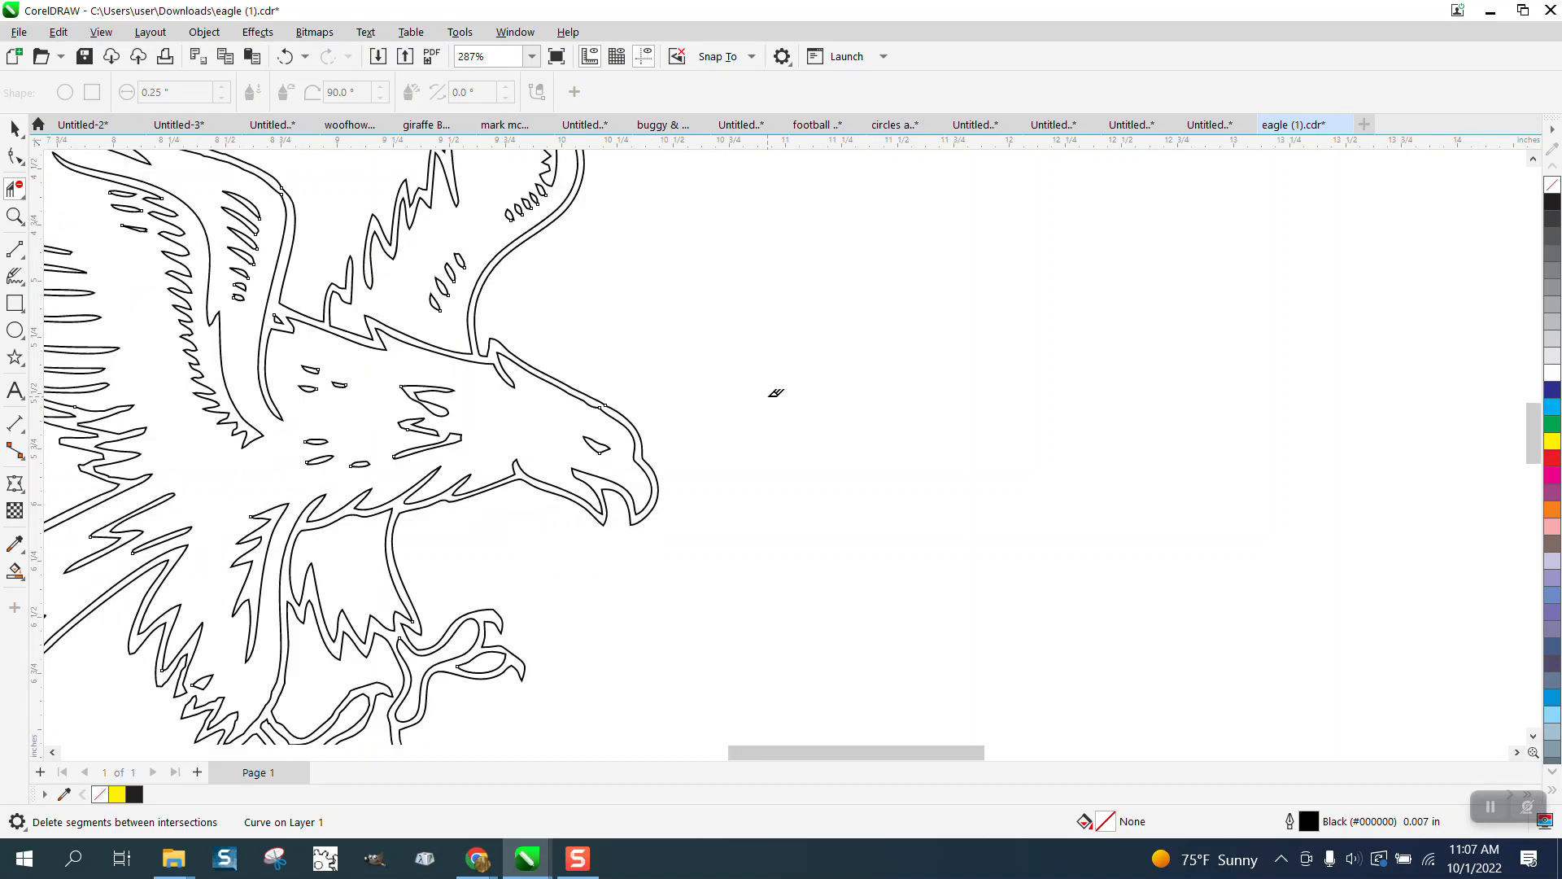
Step: Delete the stray leaf-shaped piece near the talons
left_click(15, 216)
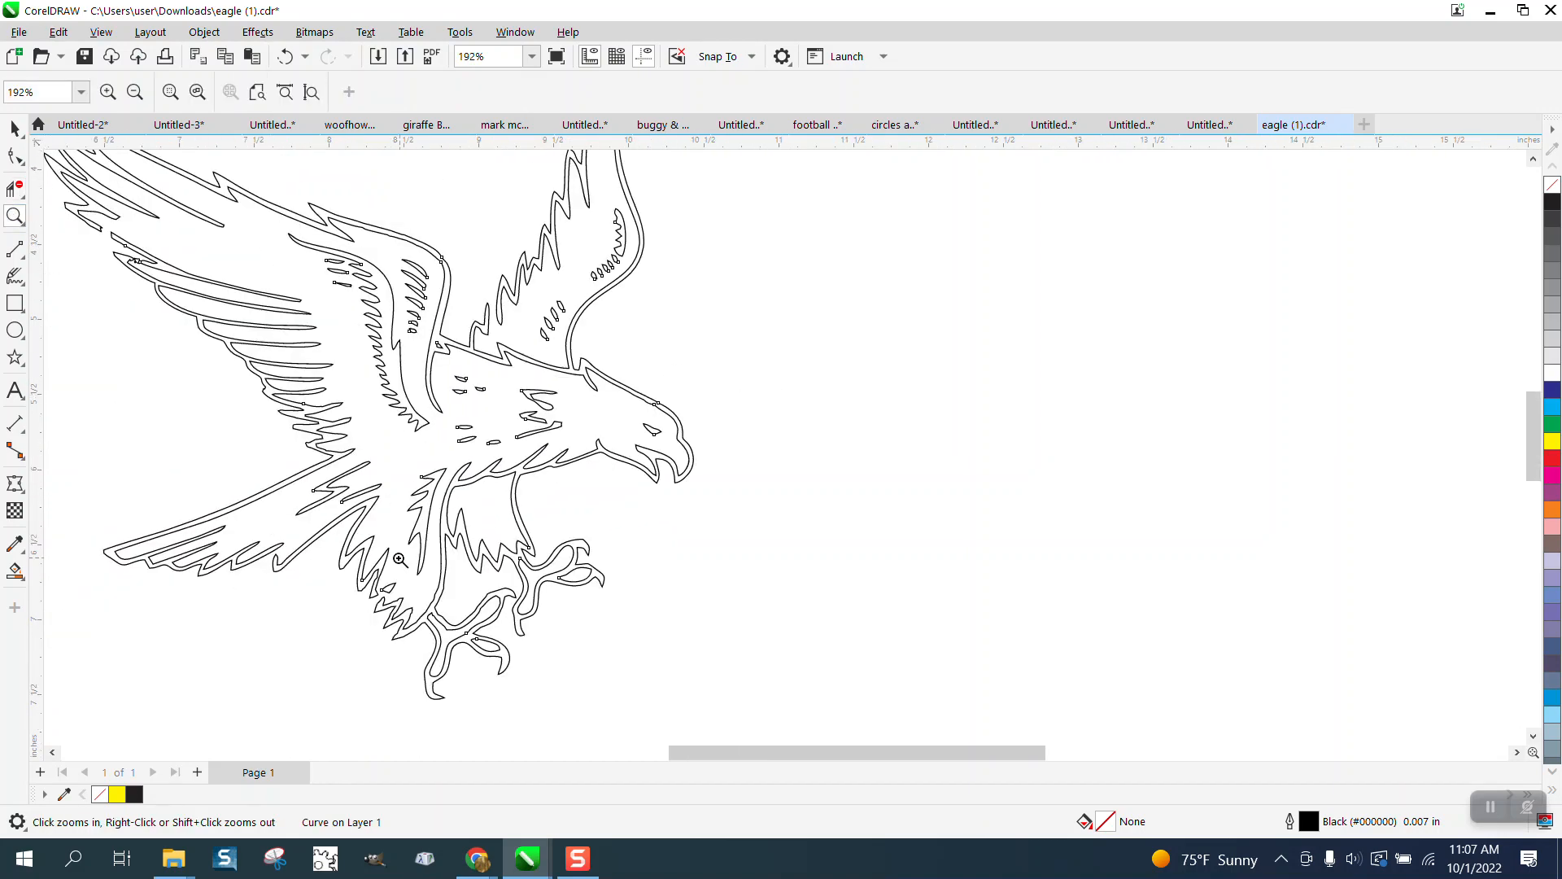
left_click_drag(472, 629, 471, 627)
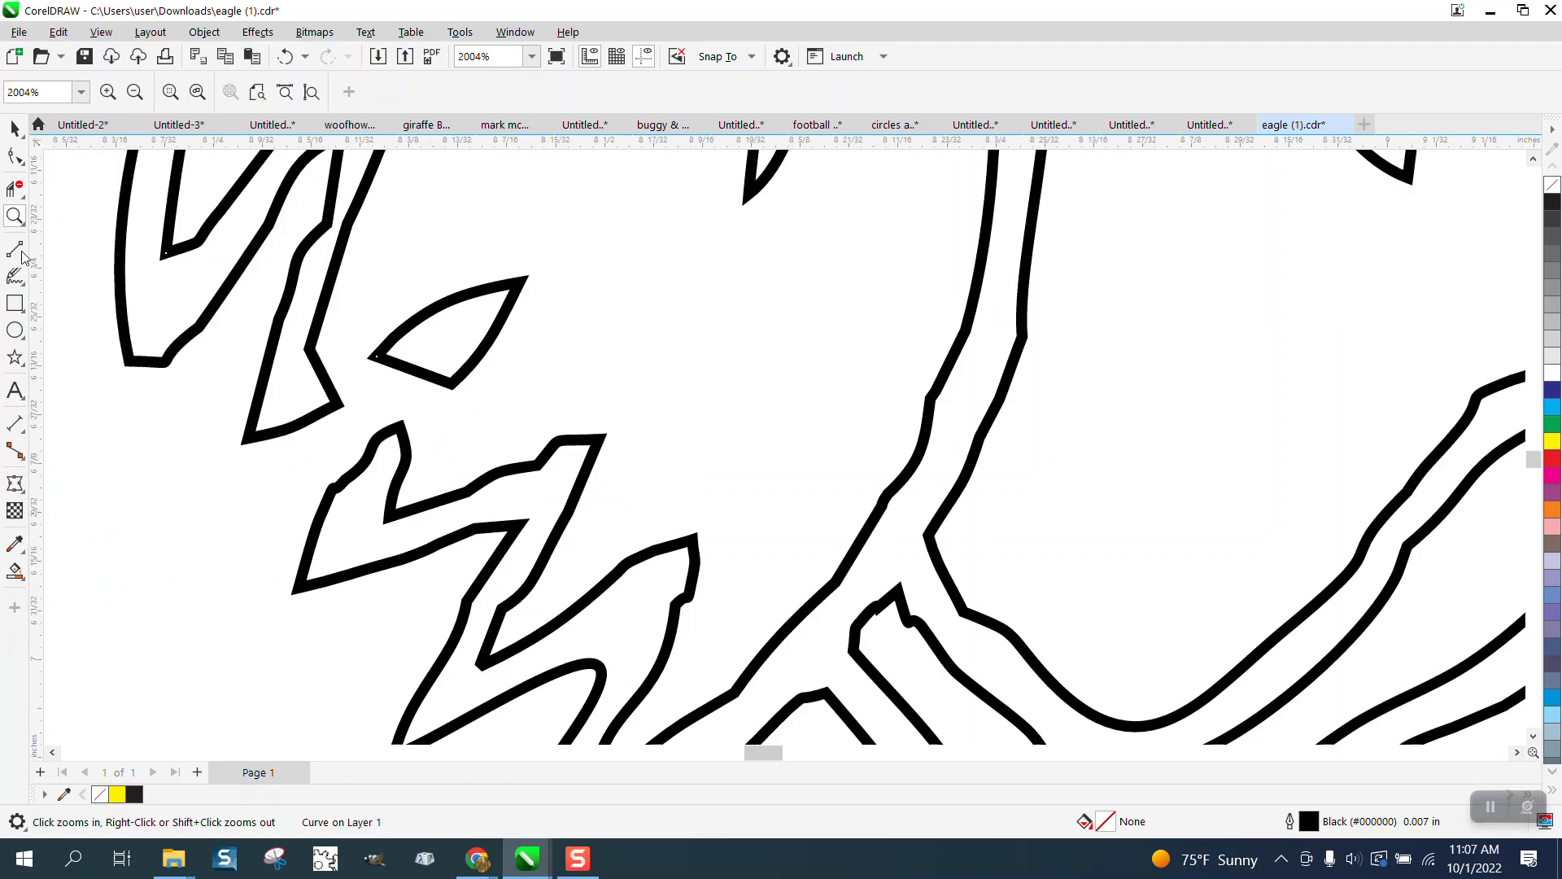
left_click(18, 132)
left_click(15, 155)
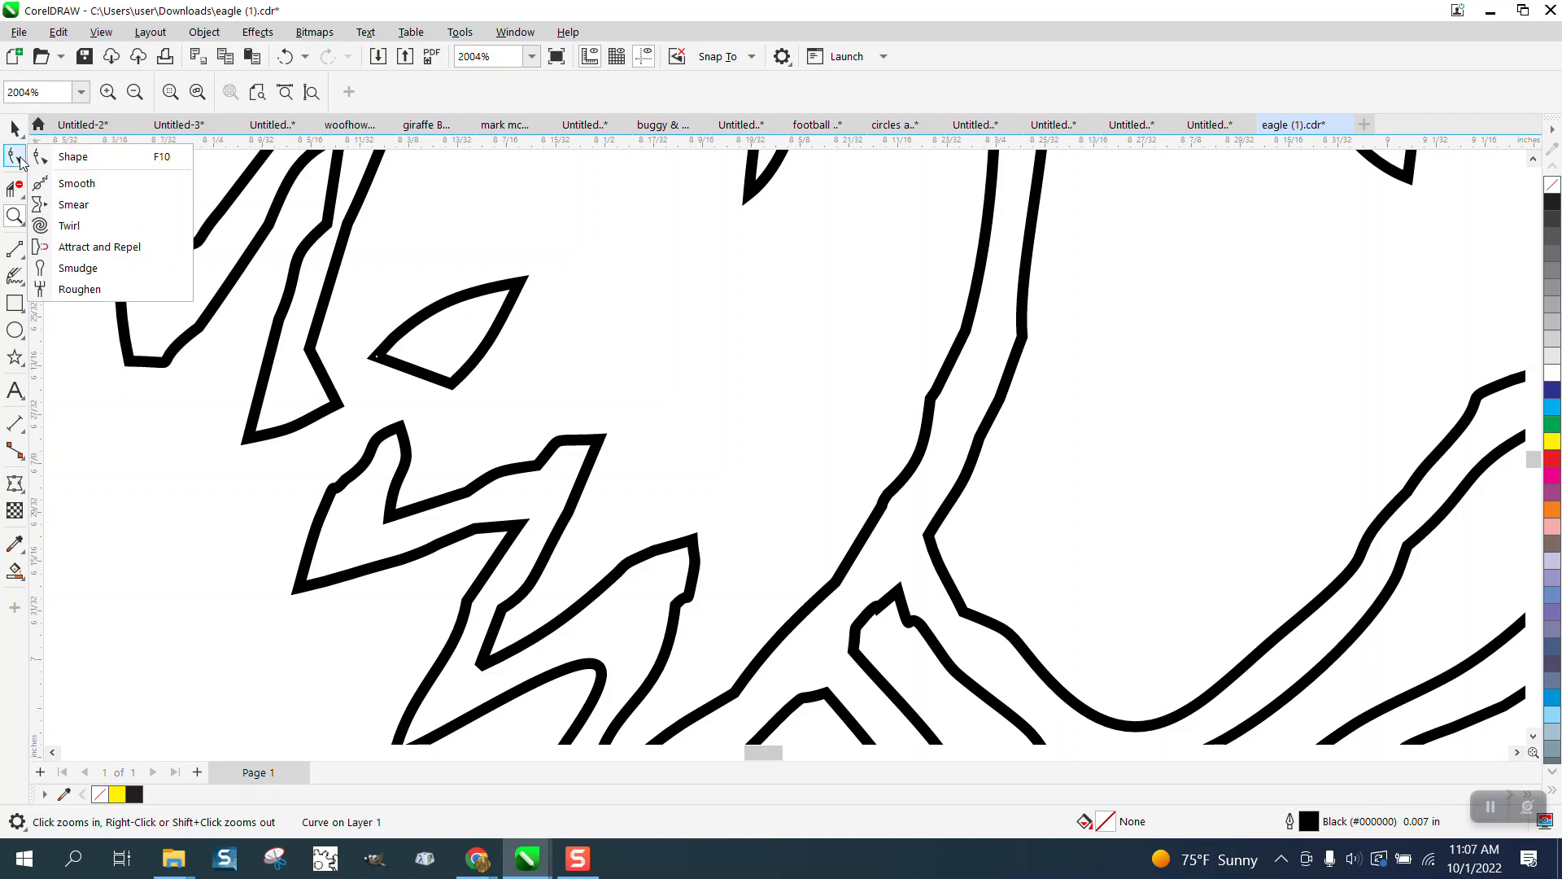
left_click(66, 155)
left_click_drag(539, 274, 478, 306)
key("Delete")
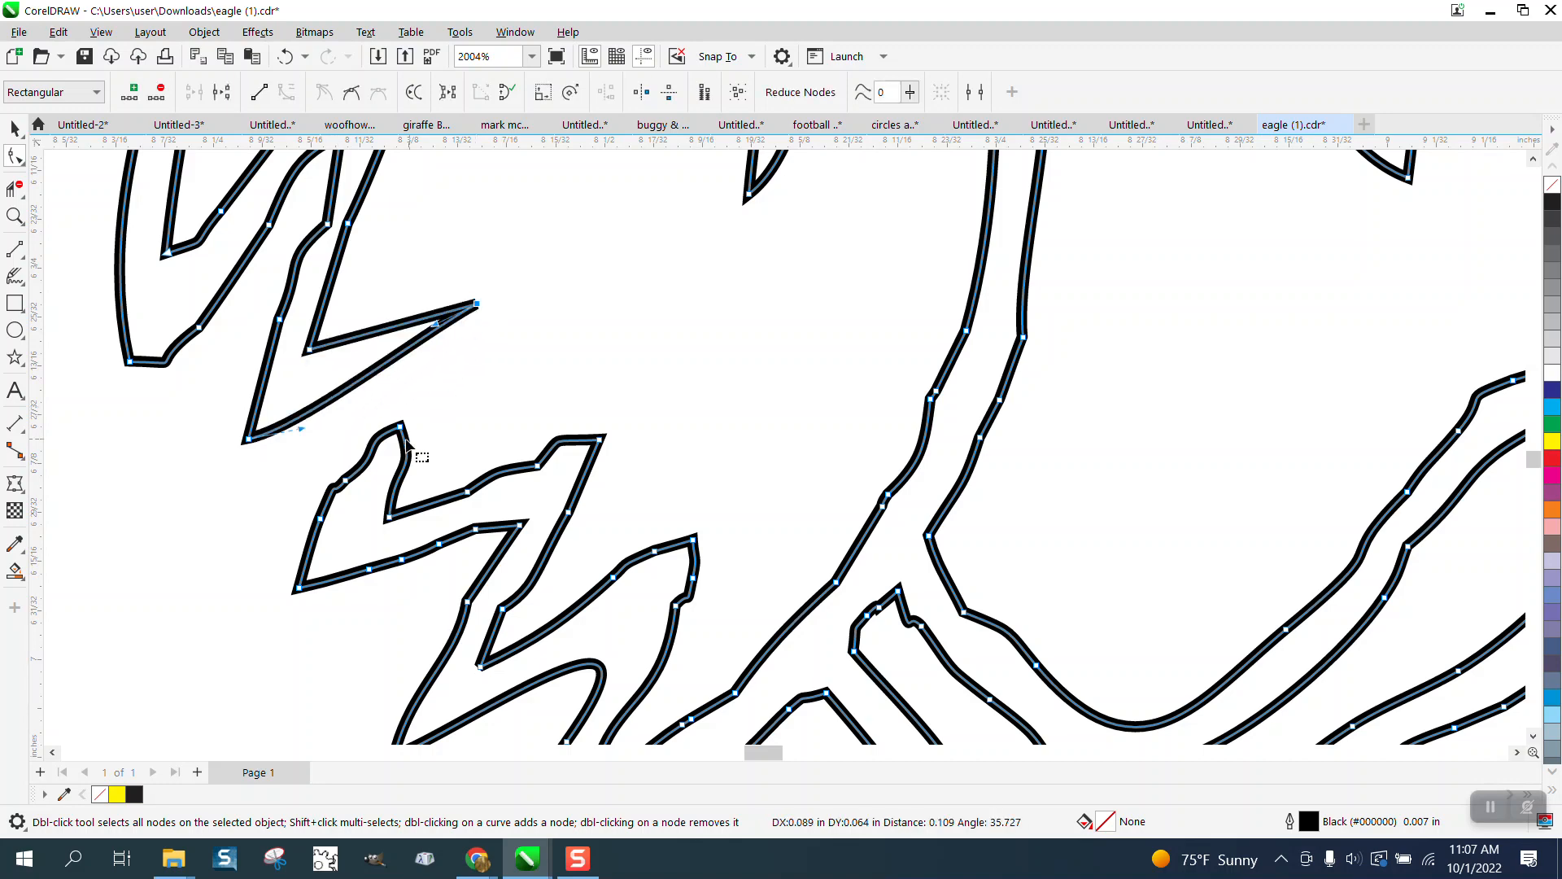
Step: Pull the lower path across the spike and trim the arc and short segment there
left_click_drag(401, 428, 407, 330)
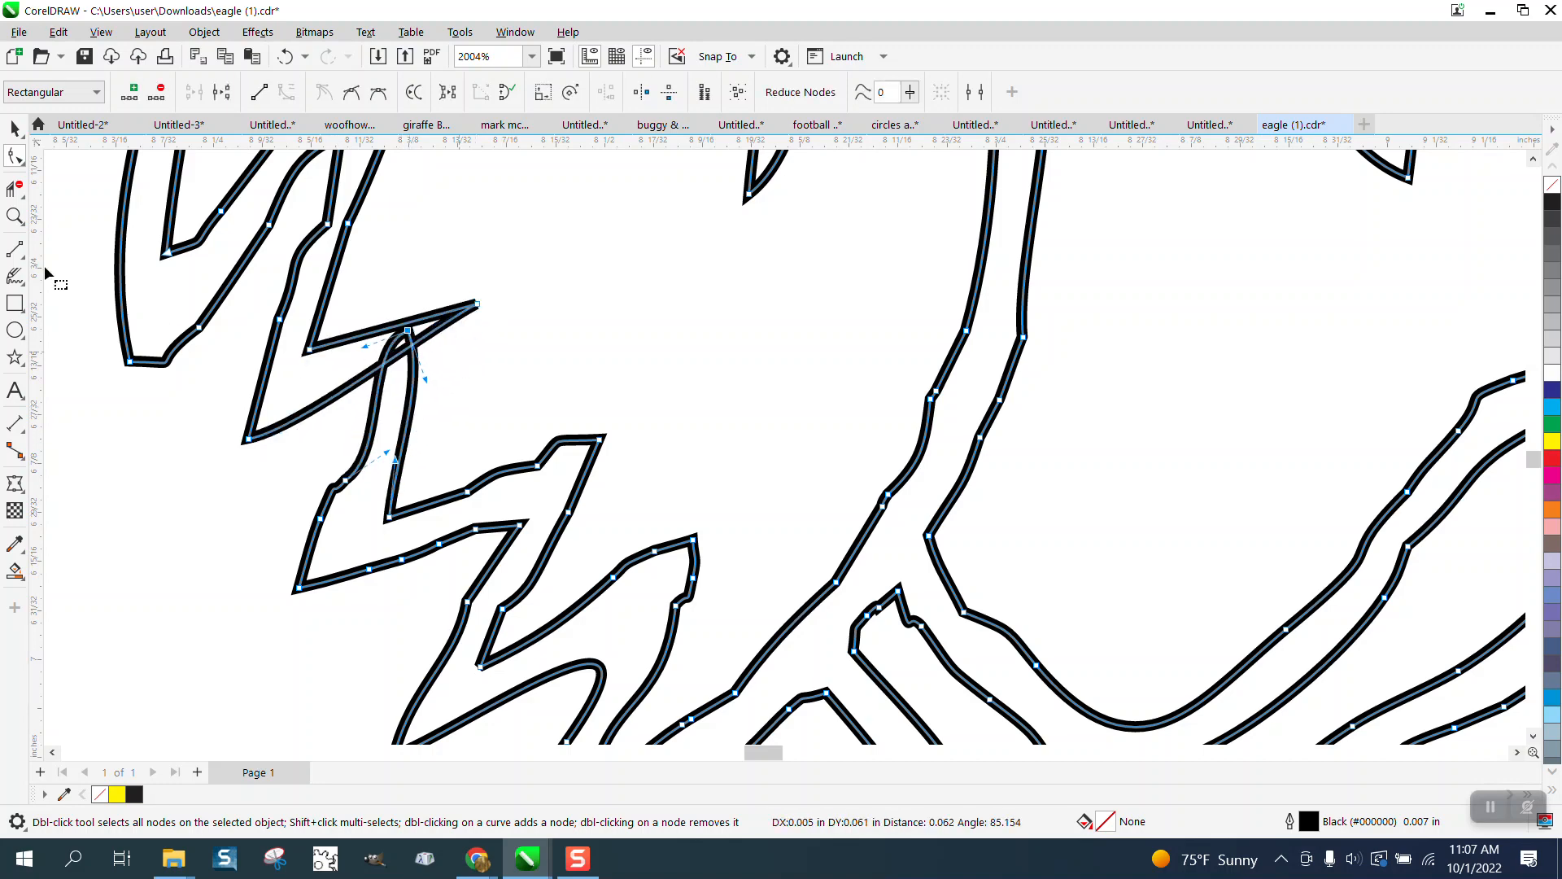
left_click(20, 190)
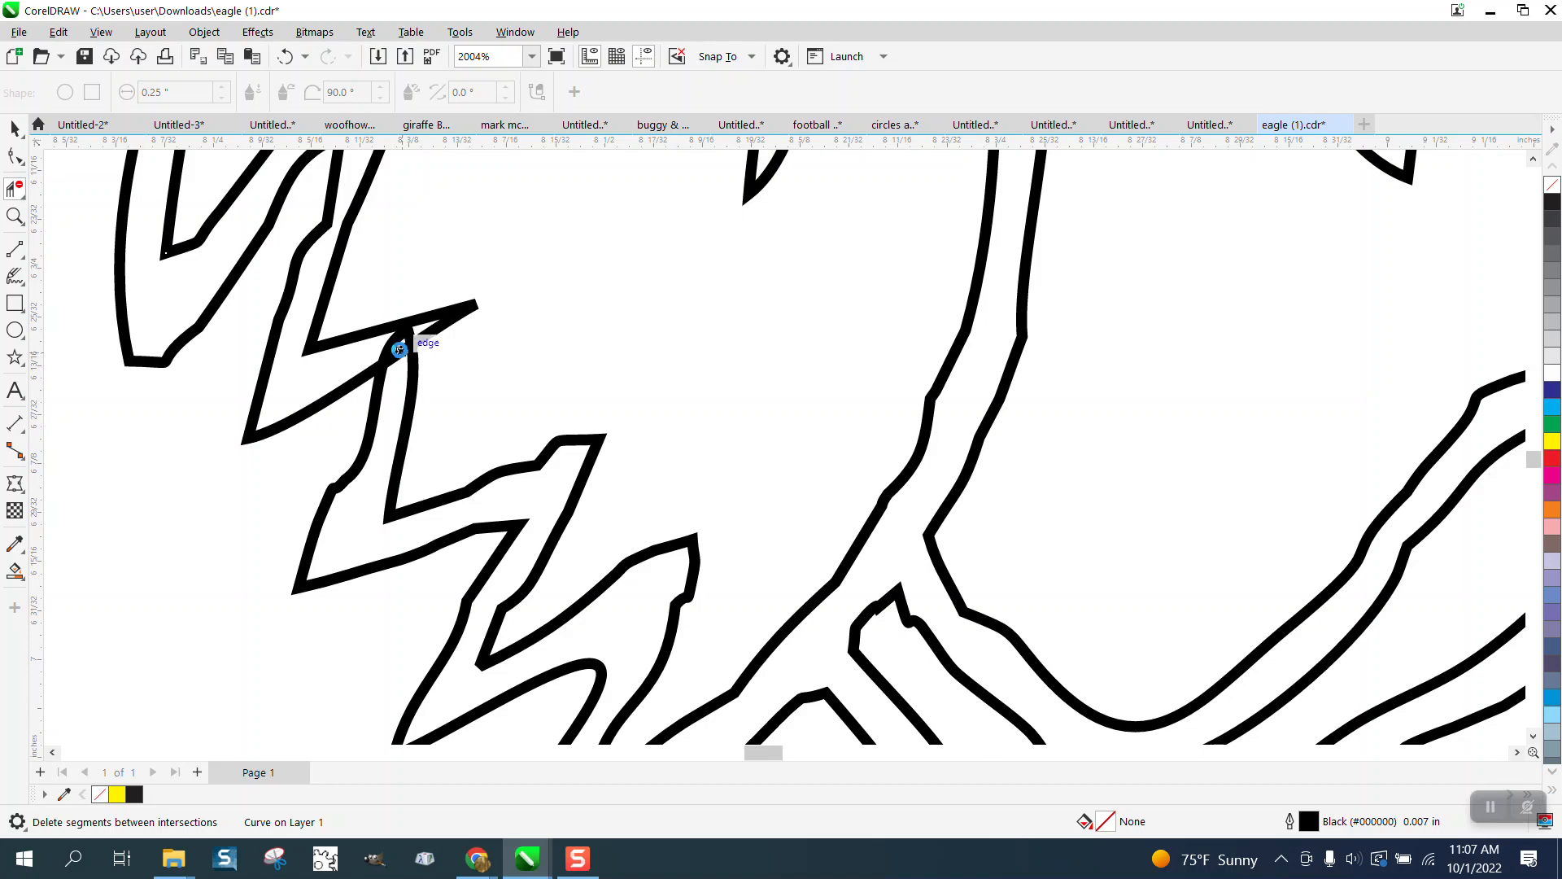
left_click(401, 334)
left_click(407, 340)
scroll(539, 415, "down", 5)
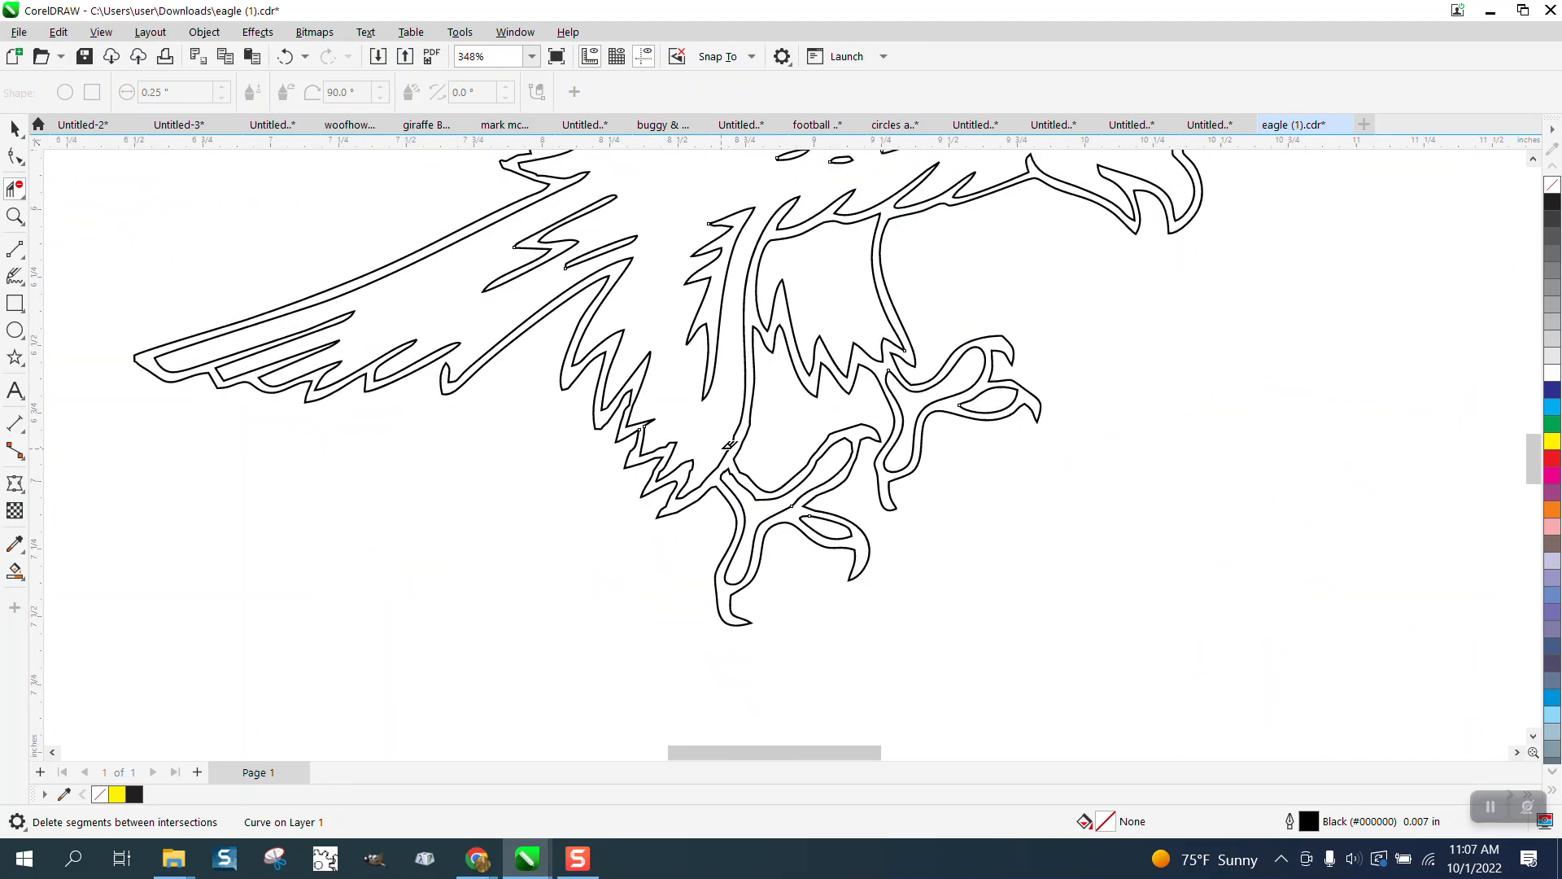
Step: Pull the wing feather tip node up across the adjacent line
left_click(14, 215)
left_click_drag(350, 305, 720, 500)
left_click(25, 166)
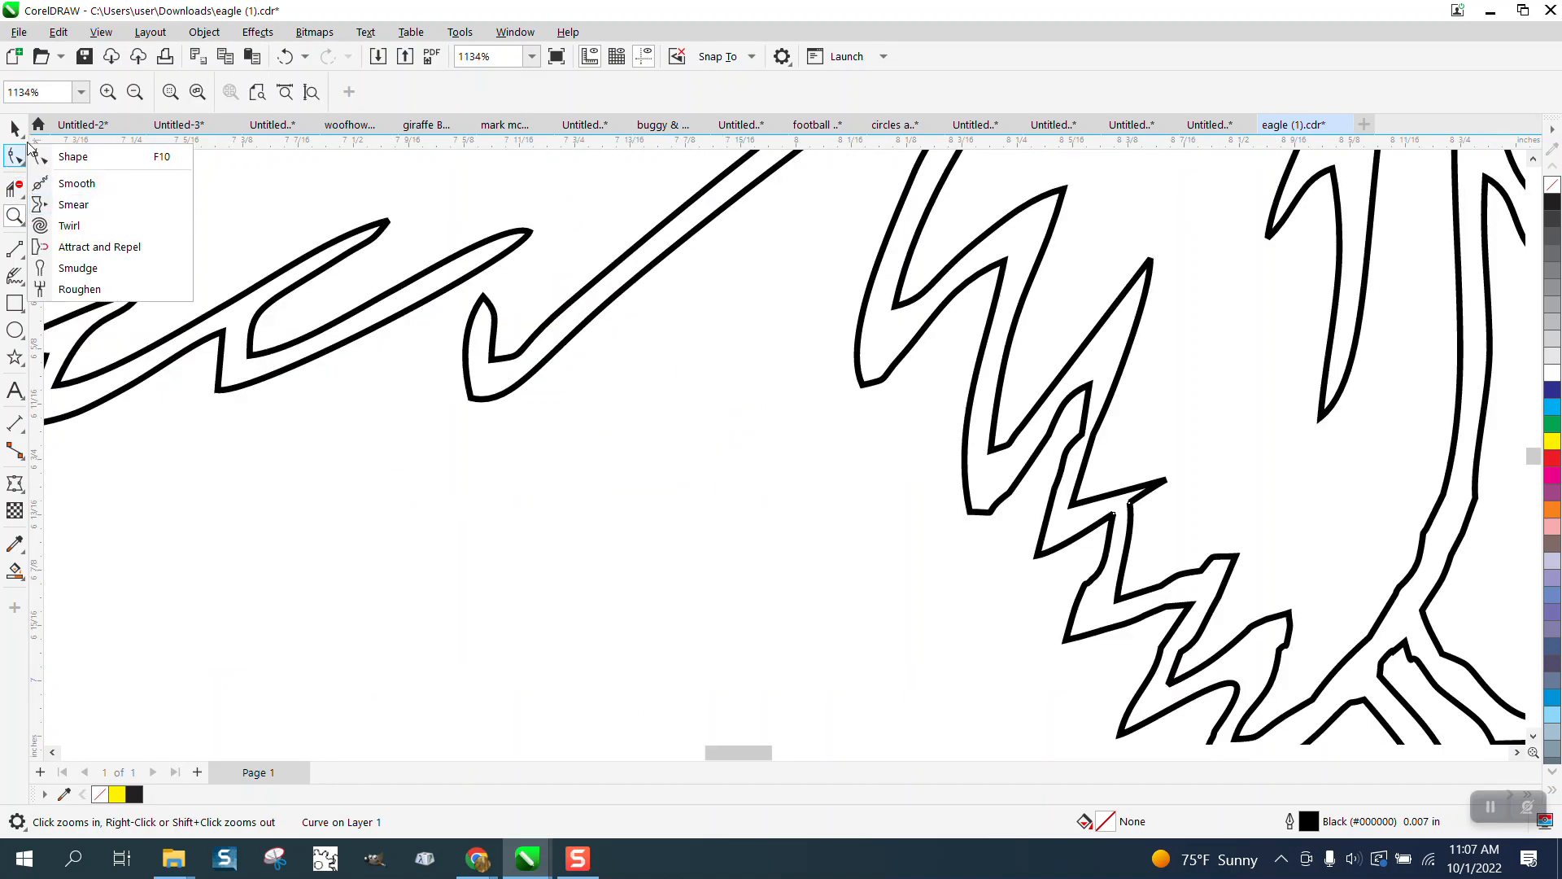
left_click(23, 136)
left_click(9, 154)
left_click(23, 164)
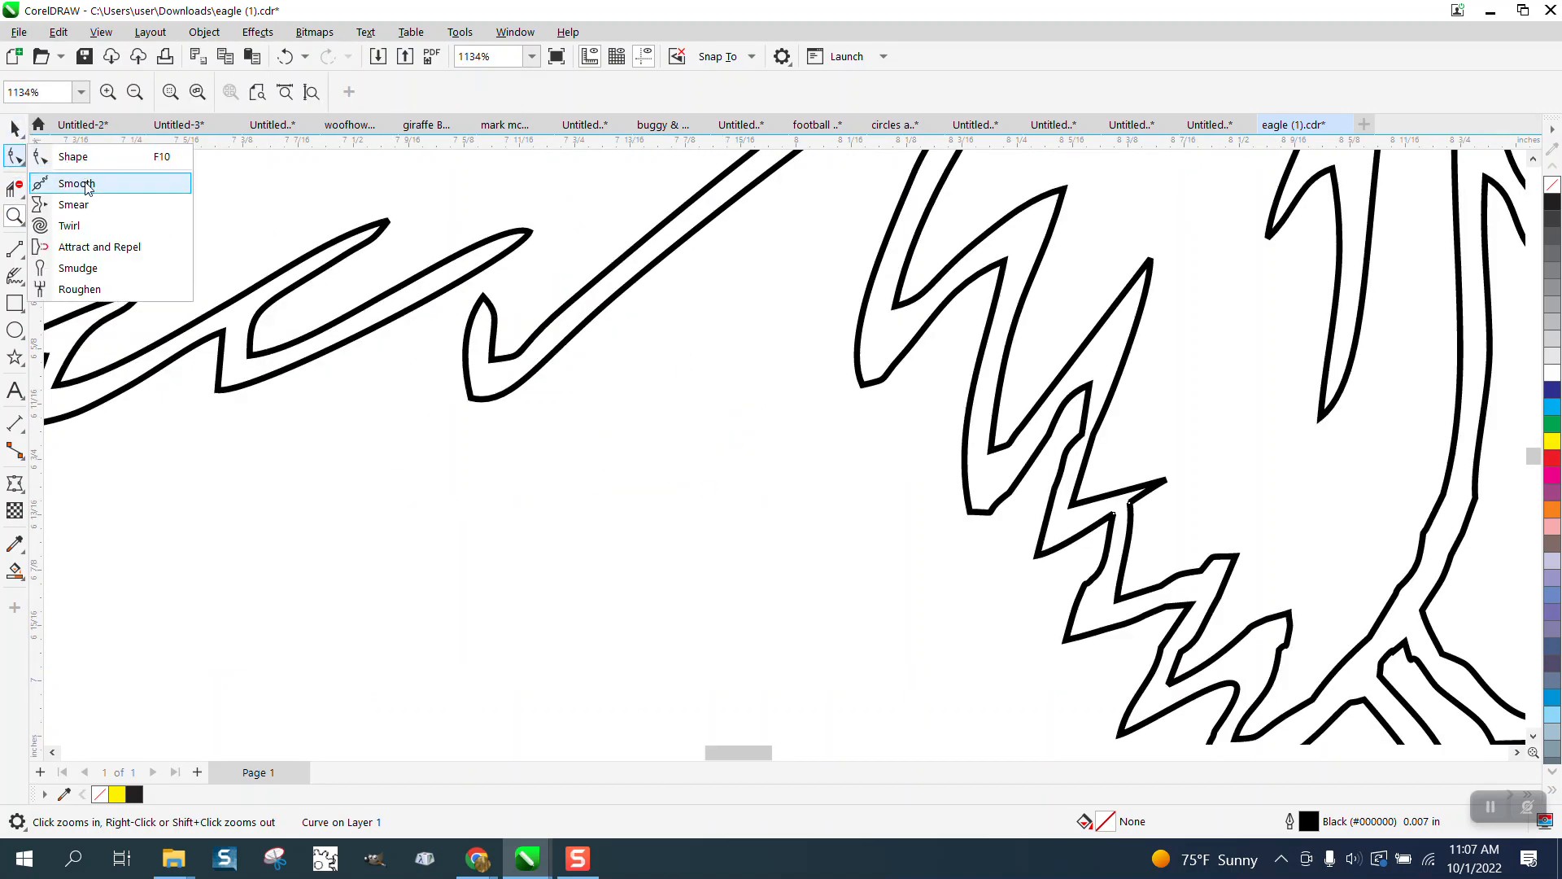
left_click(77, 157)
left_click(482, 259)
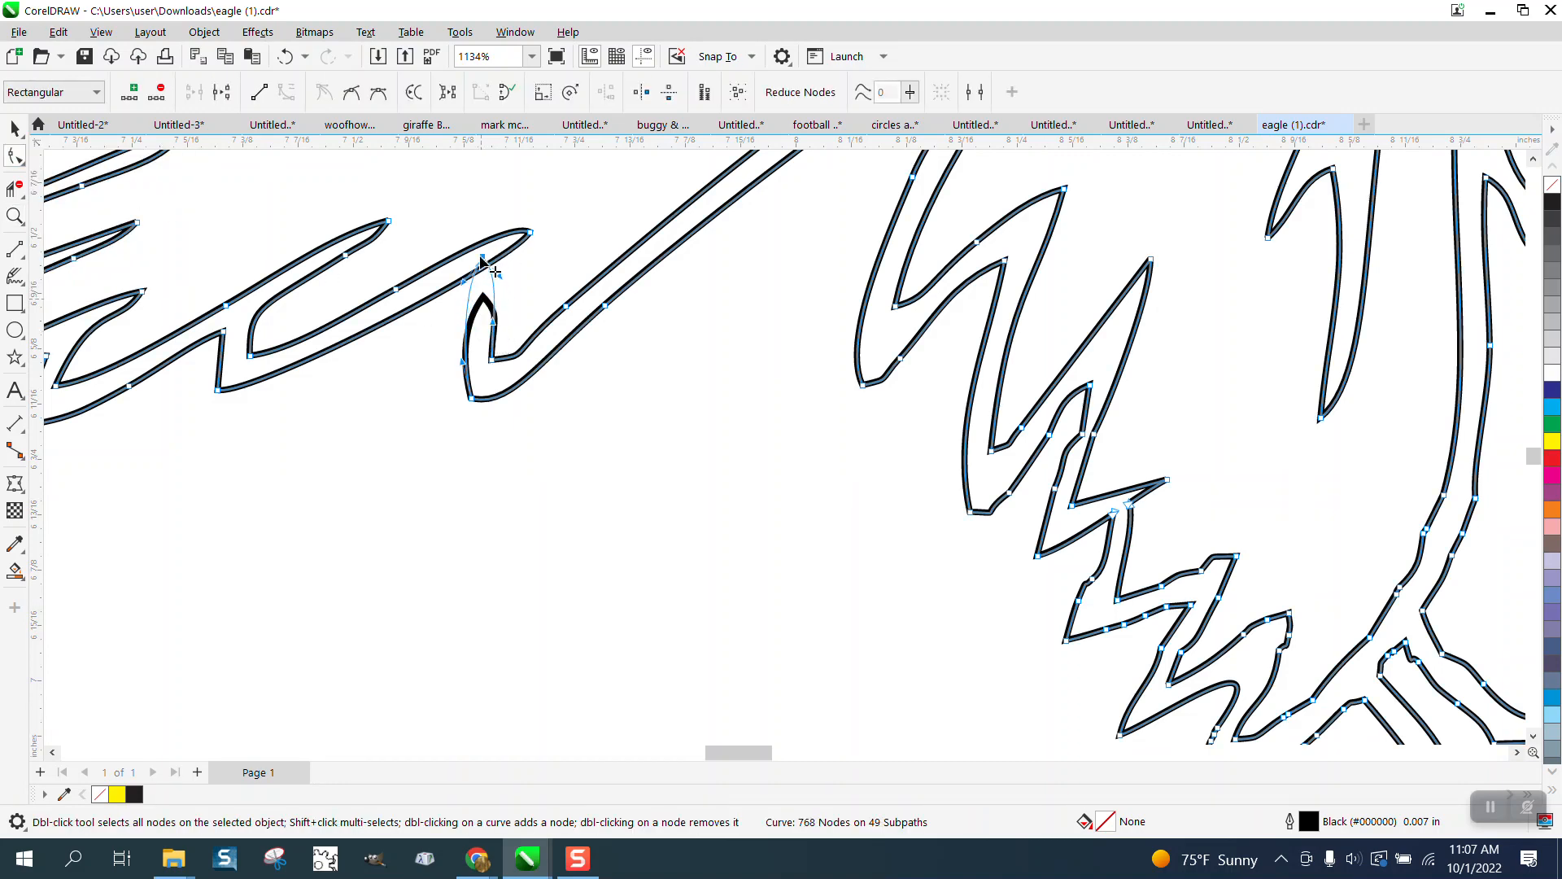
left_click_drag(482, 258, 485, 239)
Step: Trim the segment between the feather crossings and the vertical segment near the apex
left_click(15, 215)
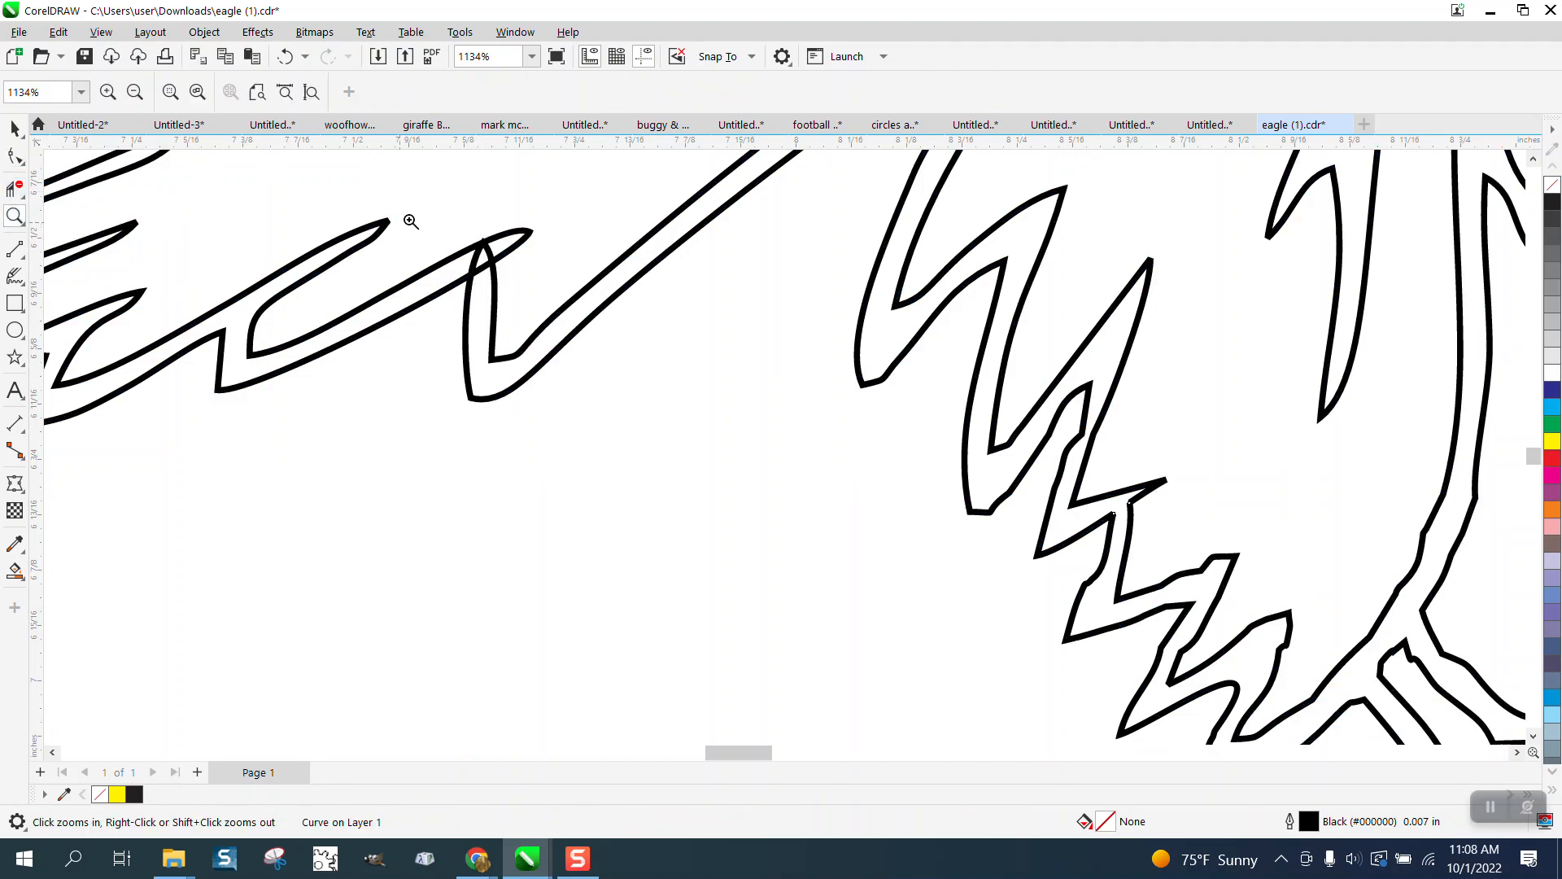
left_click(560, 325)
left_click(14, 189)
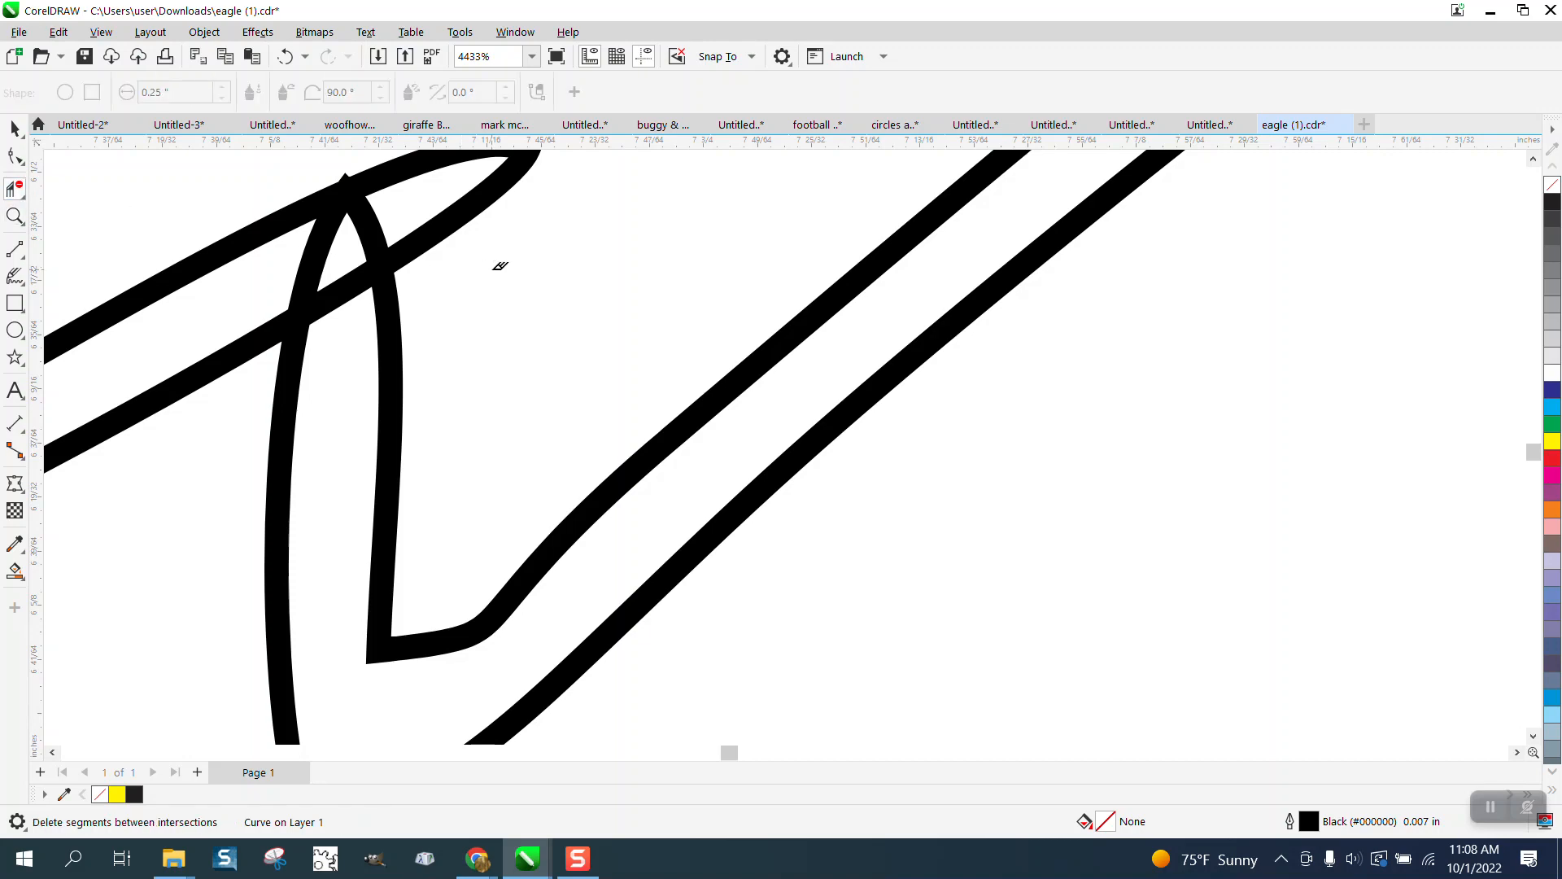
left_click(376, 216)
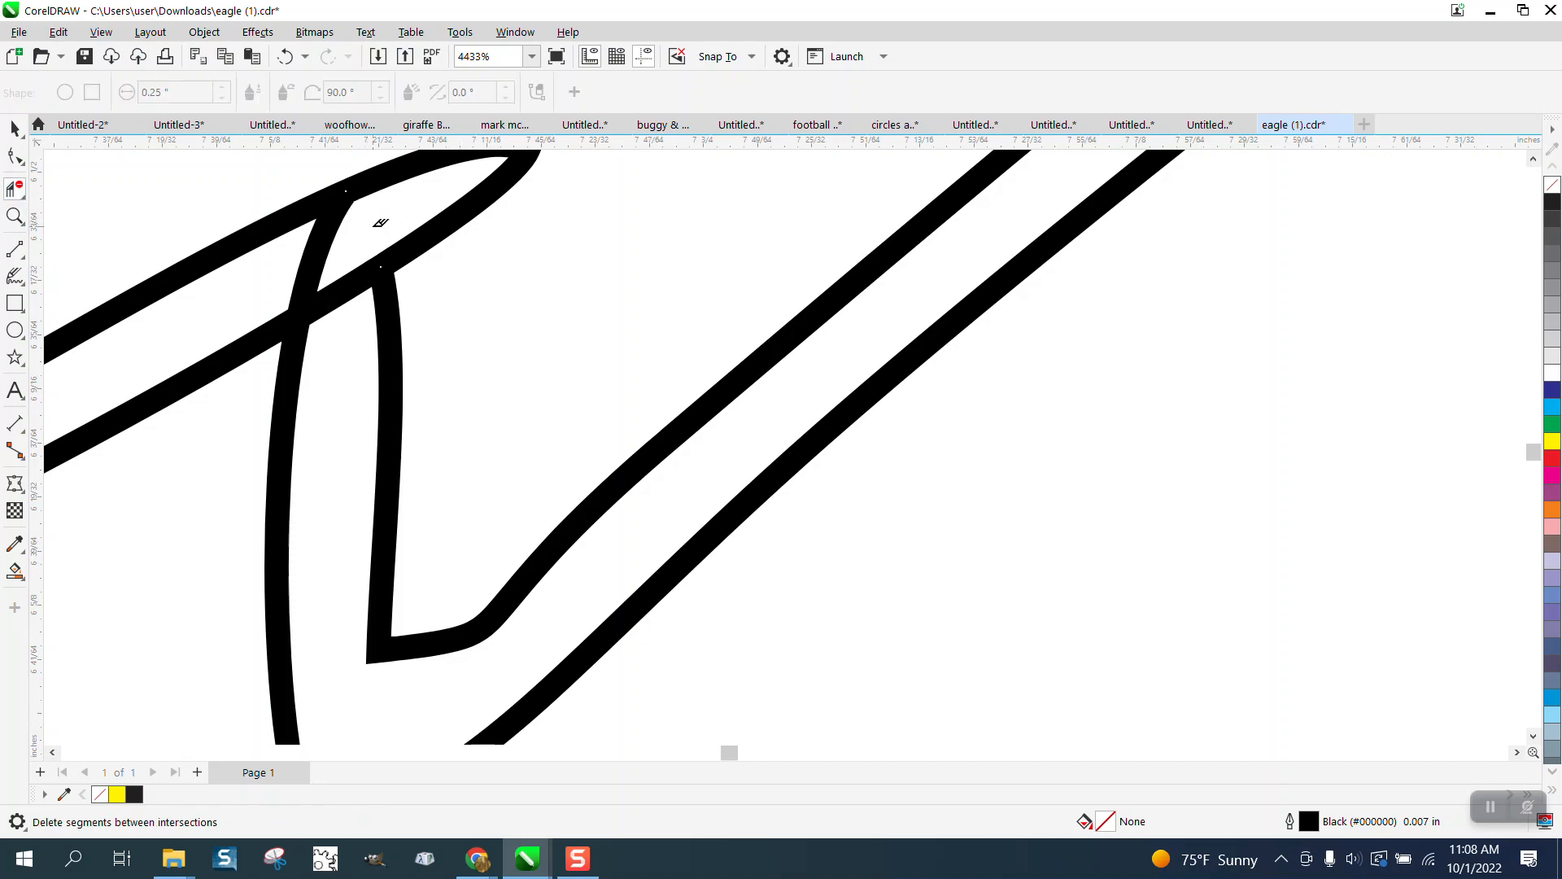
left_click(336, 243)
scroll(356, 269, "down", 3)
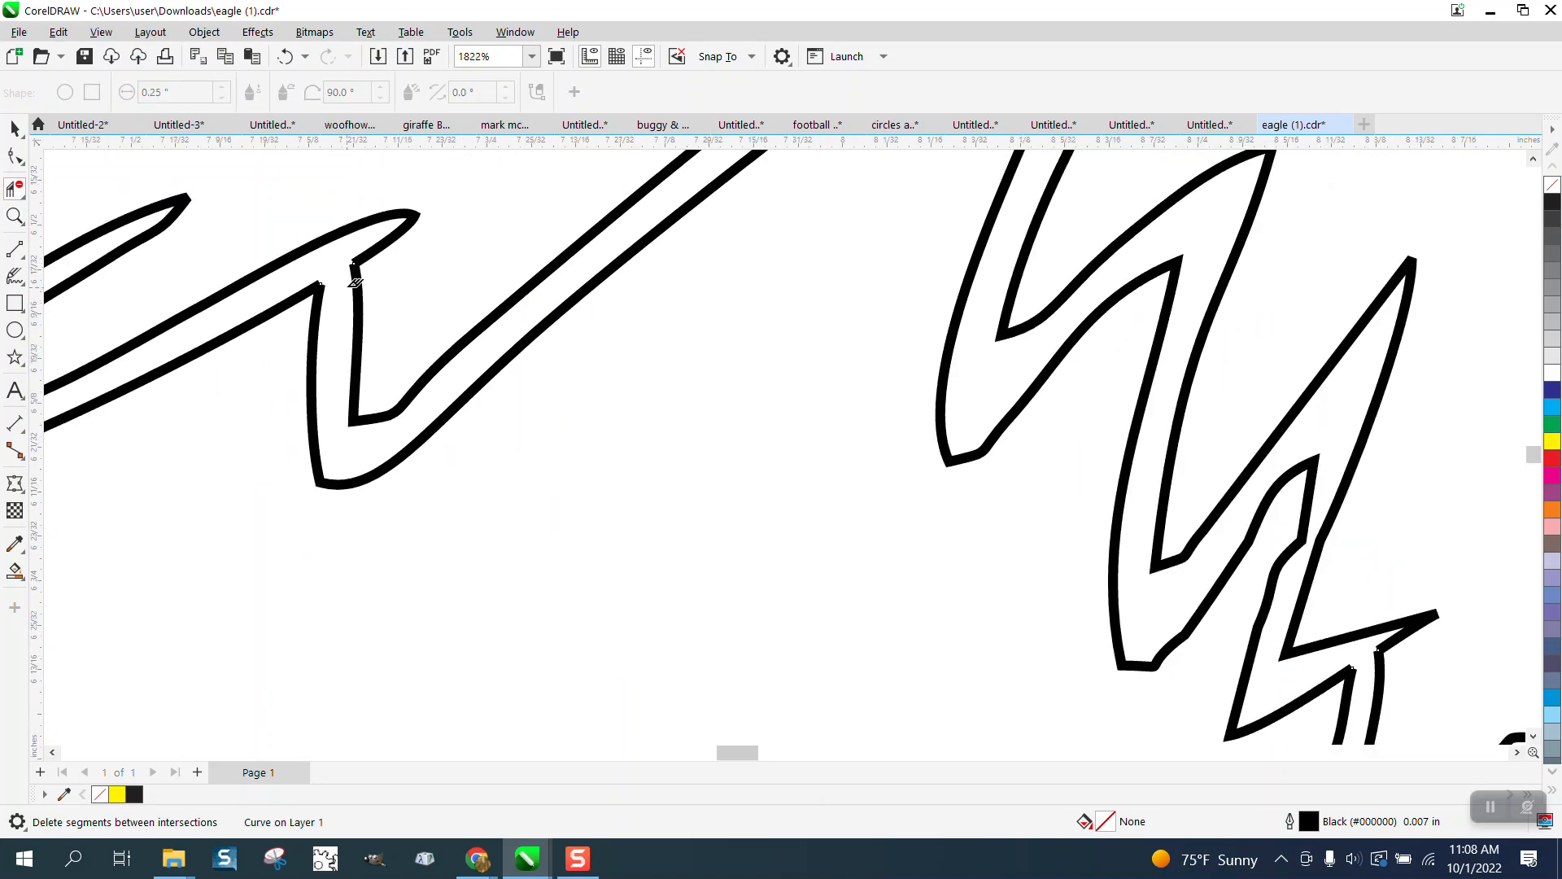
scroll(347, 273, "down", 2)
right_click(335, 289)
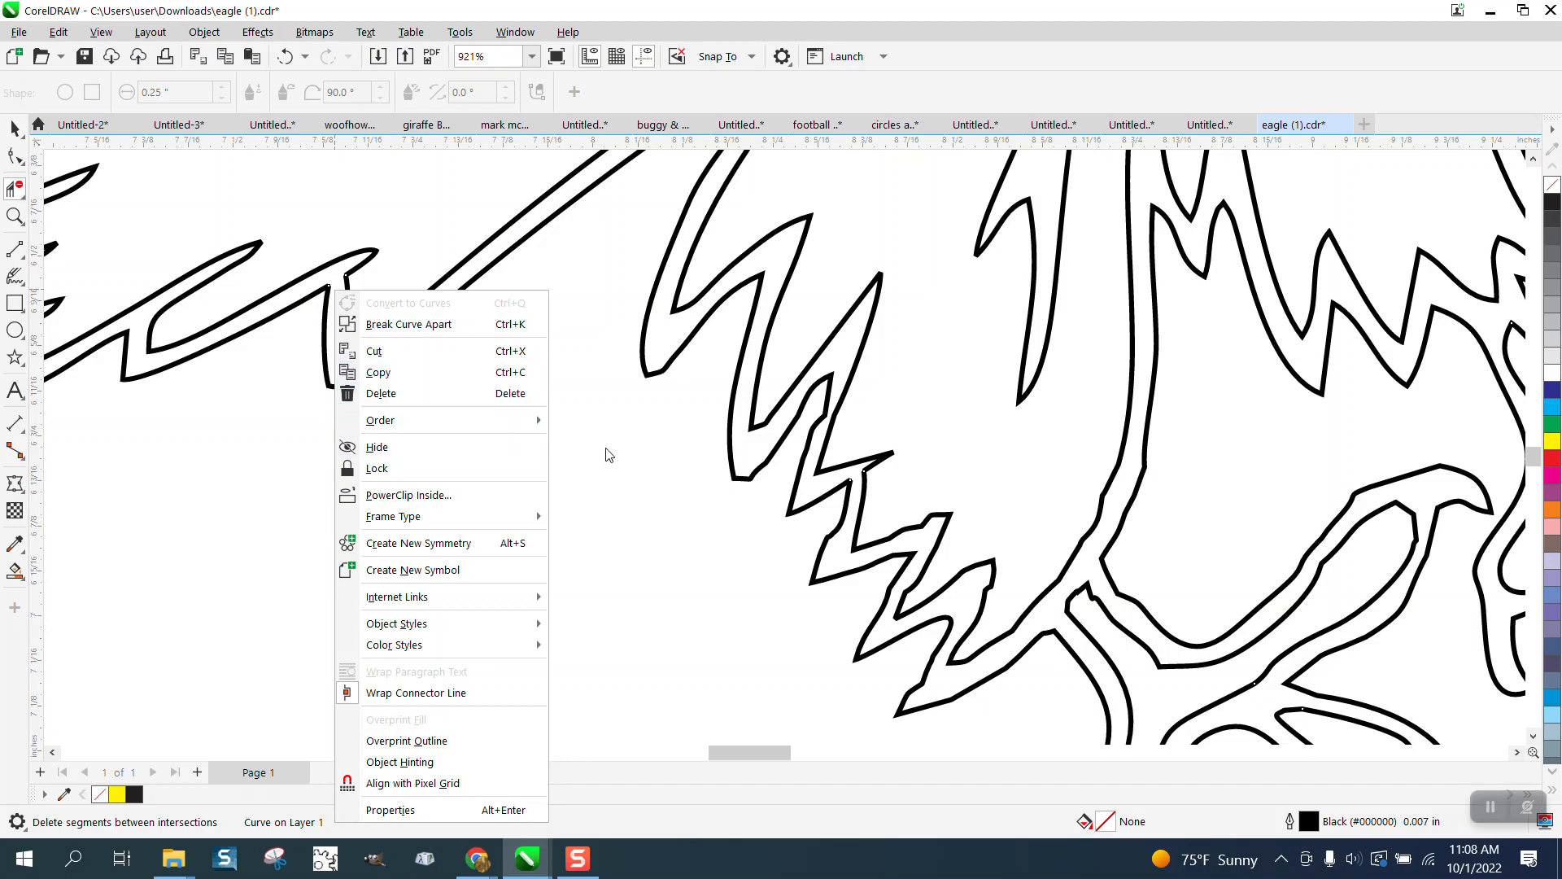
left_click(18, 133)
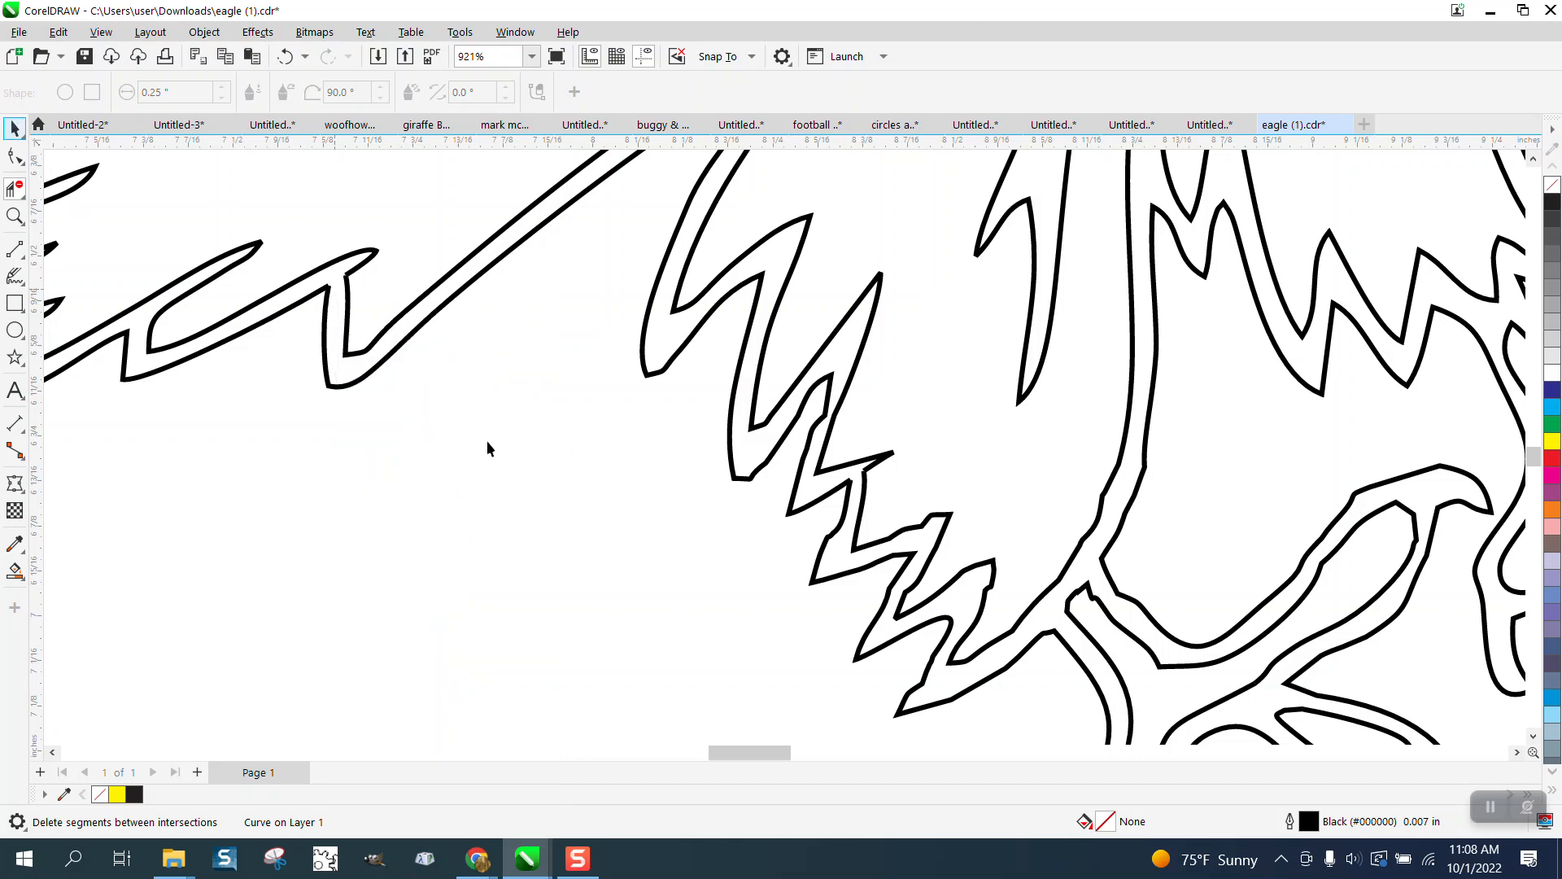
scroll(516, 457, "down", 3)
scroll(521, 461, "down", 3)
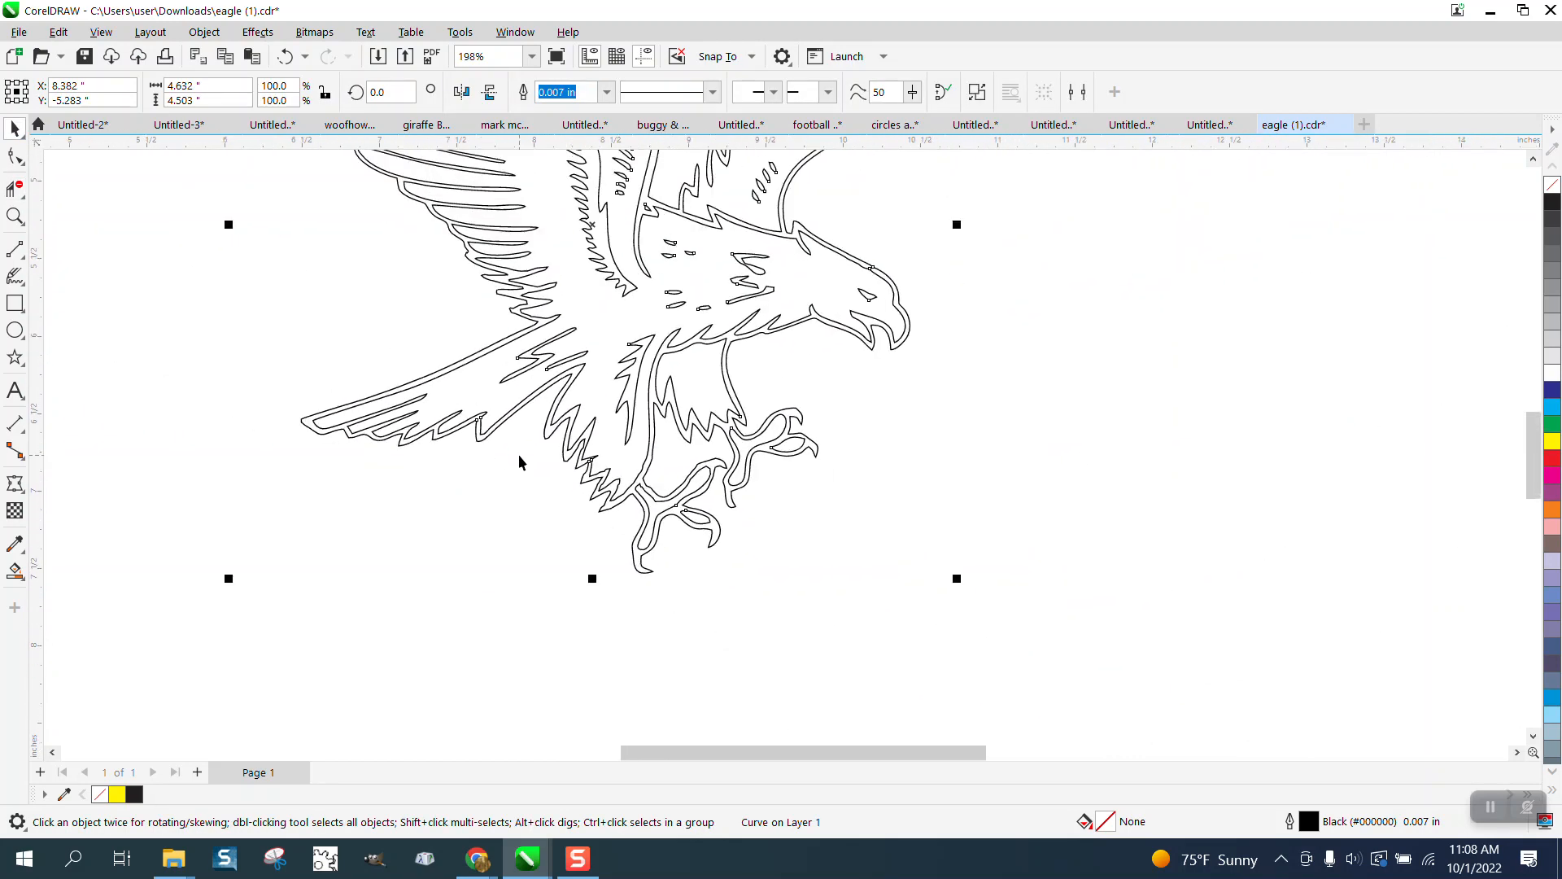
Step: Delete the small loop tangled in the wing's inner feather
left_click(15, 215)
left_click_drag(358, 227, 506, 311)
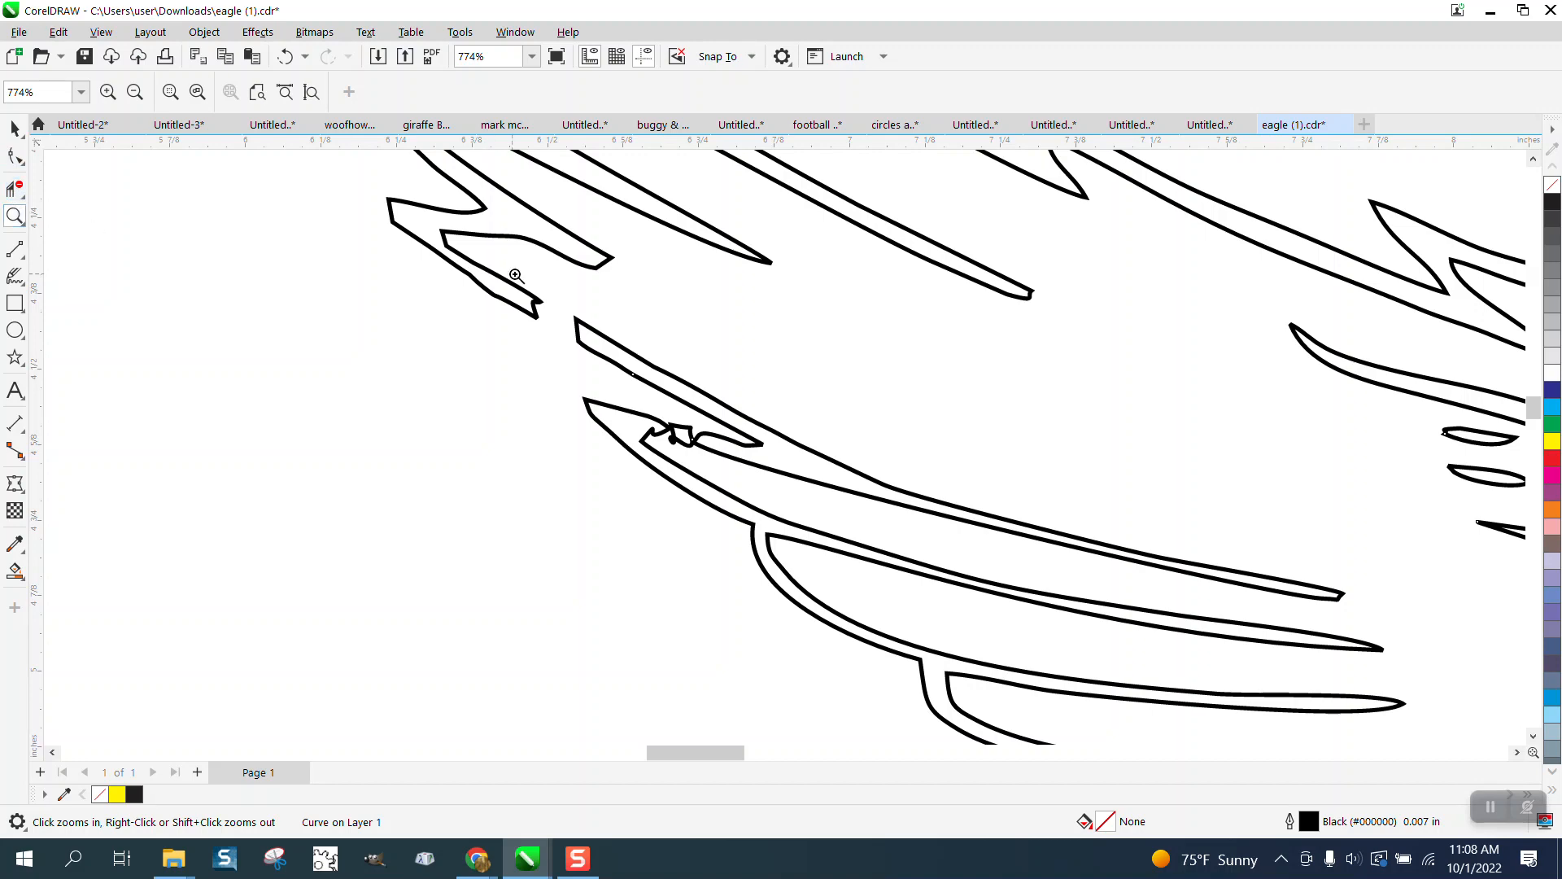
left_click_drag(519, 280, 783, 522)
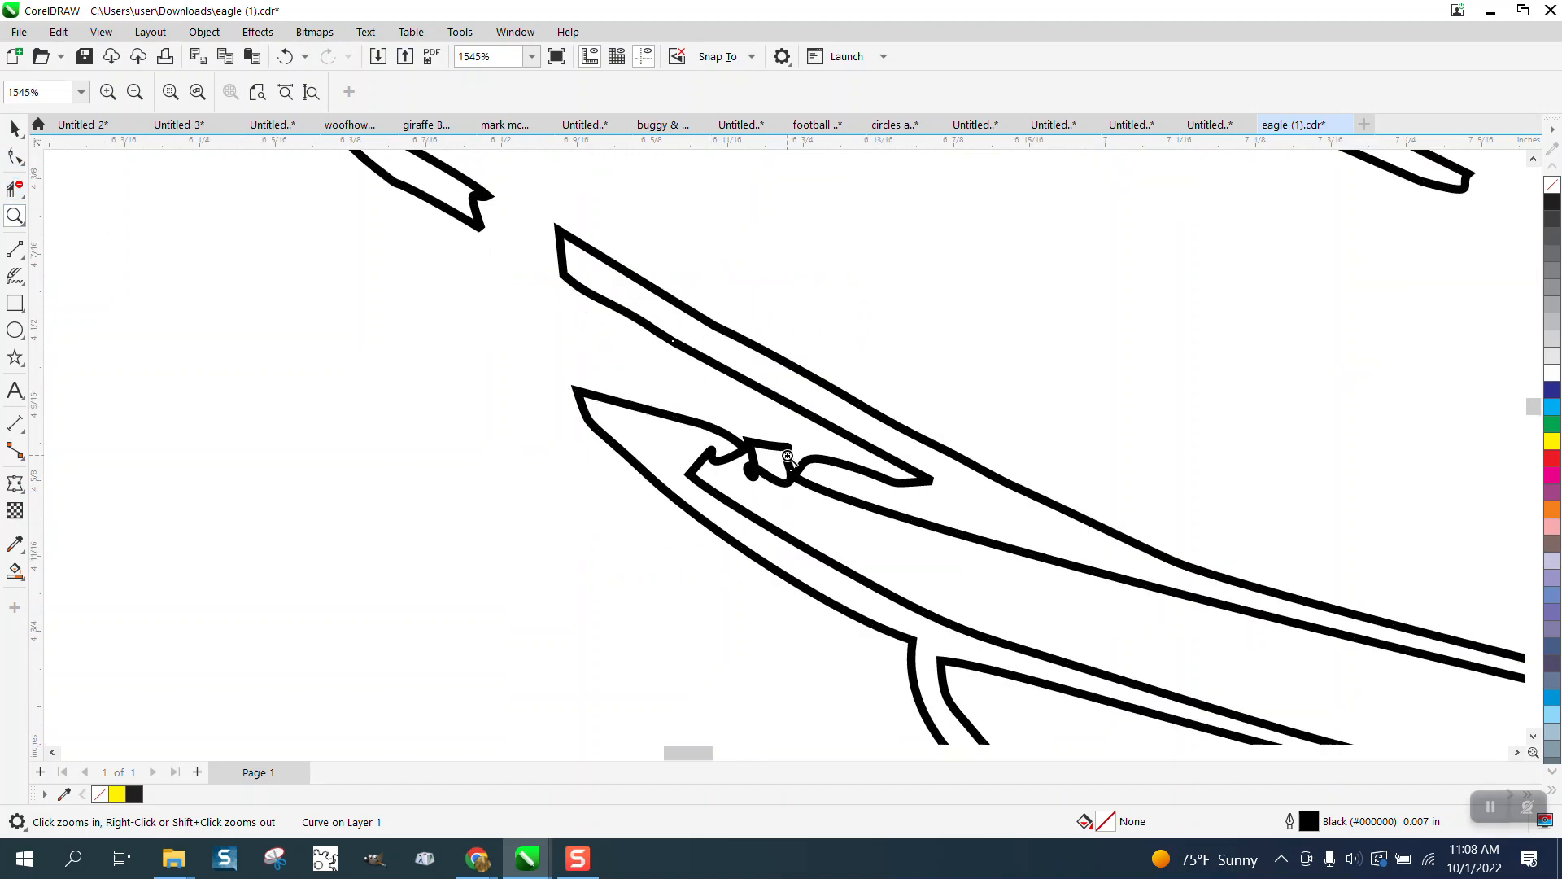
left_click(14, 157)
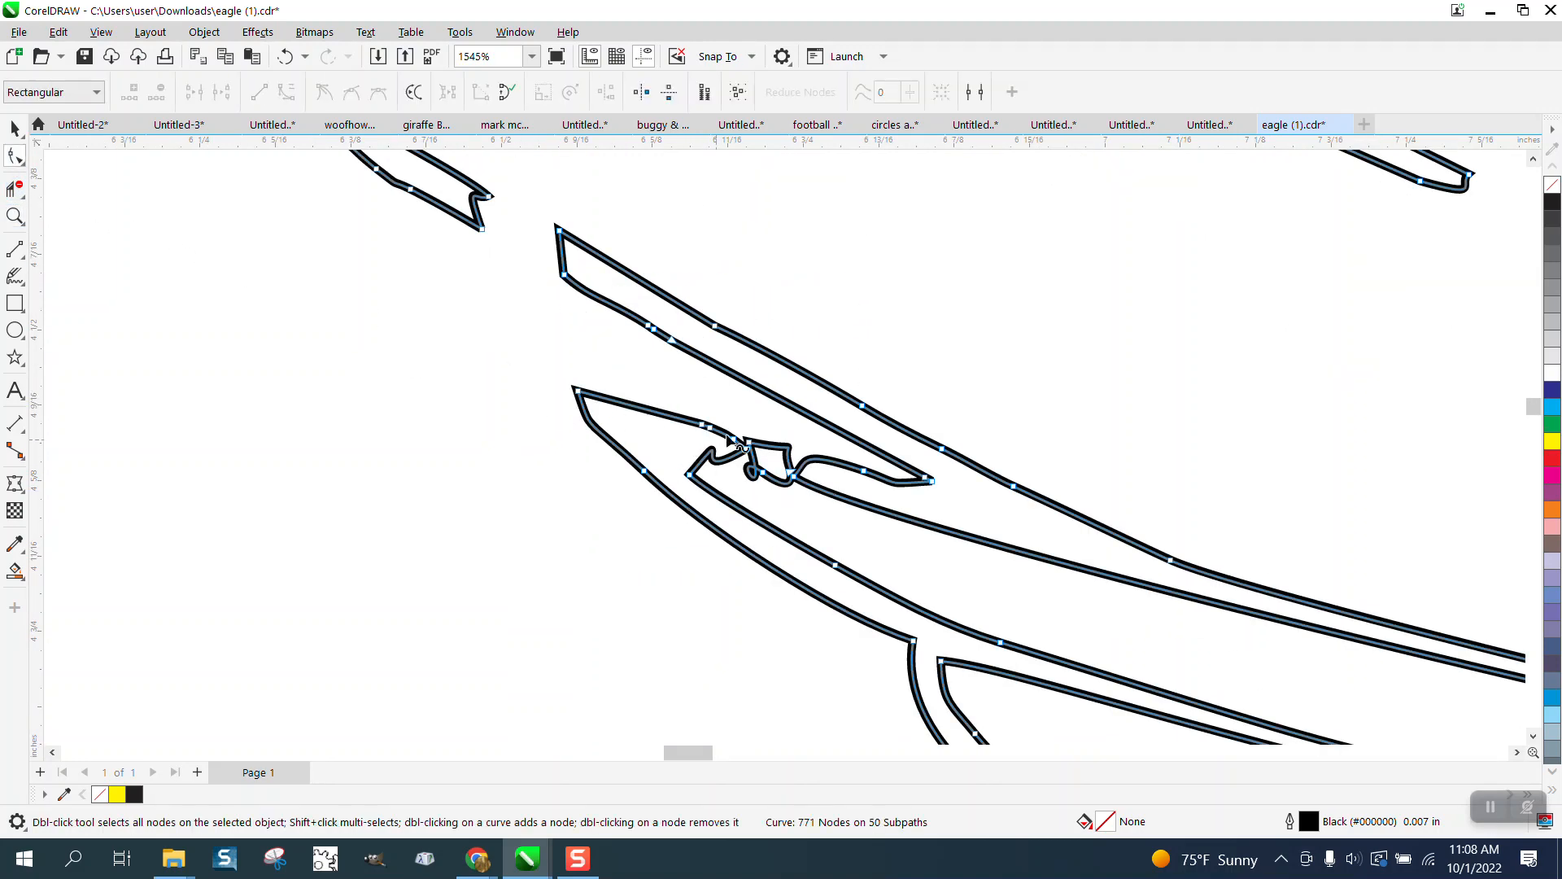
left_click_drag(740, 429, 784, 492)
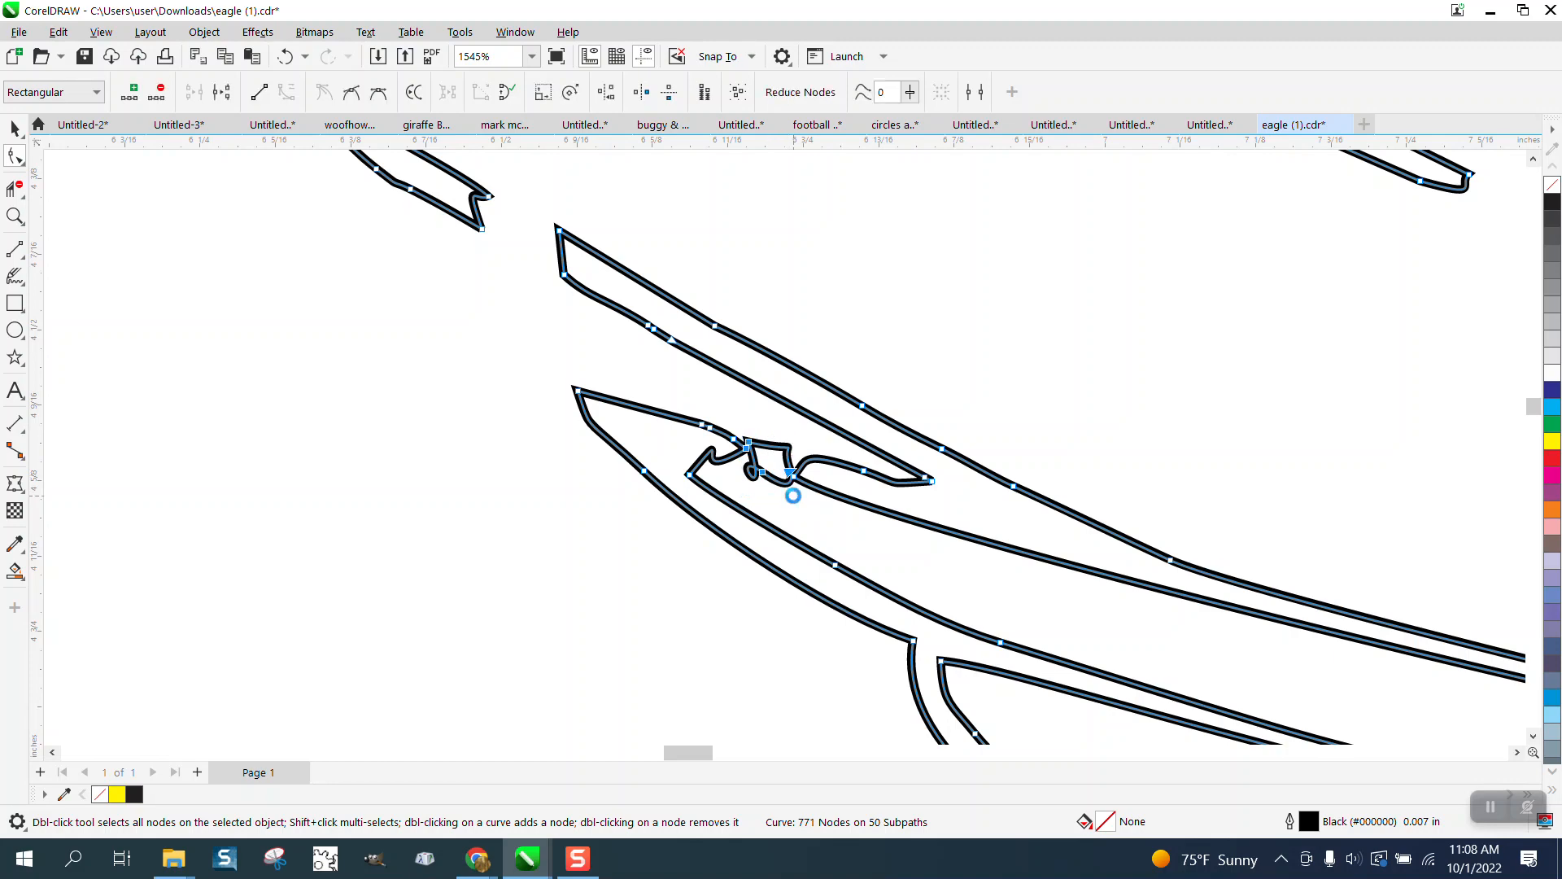
key("Delete")
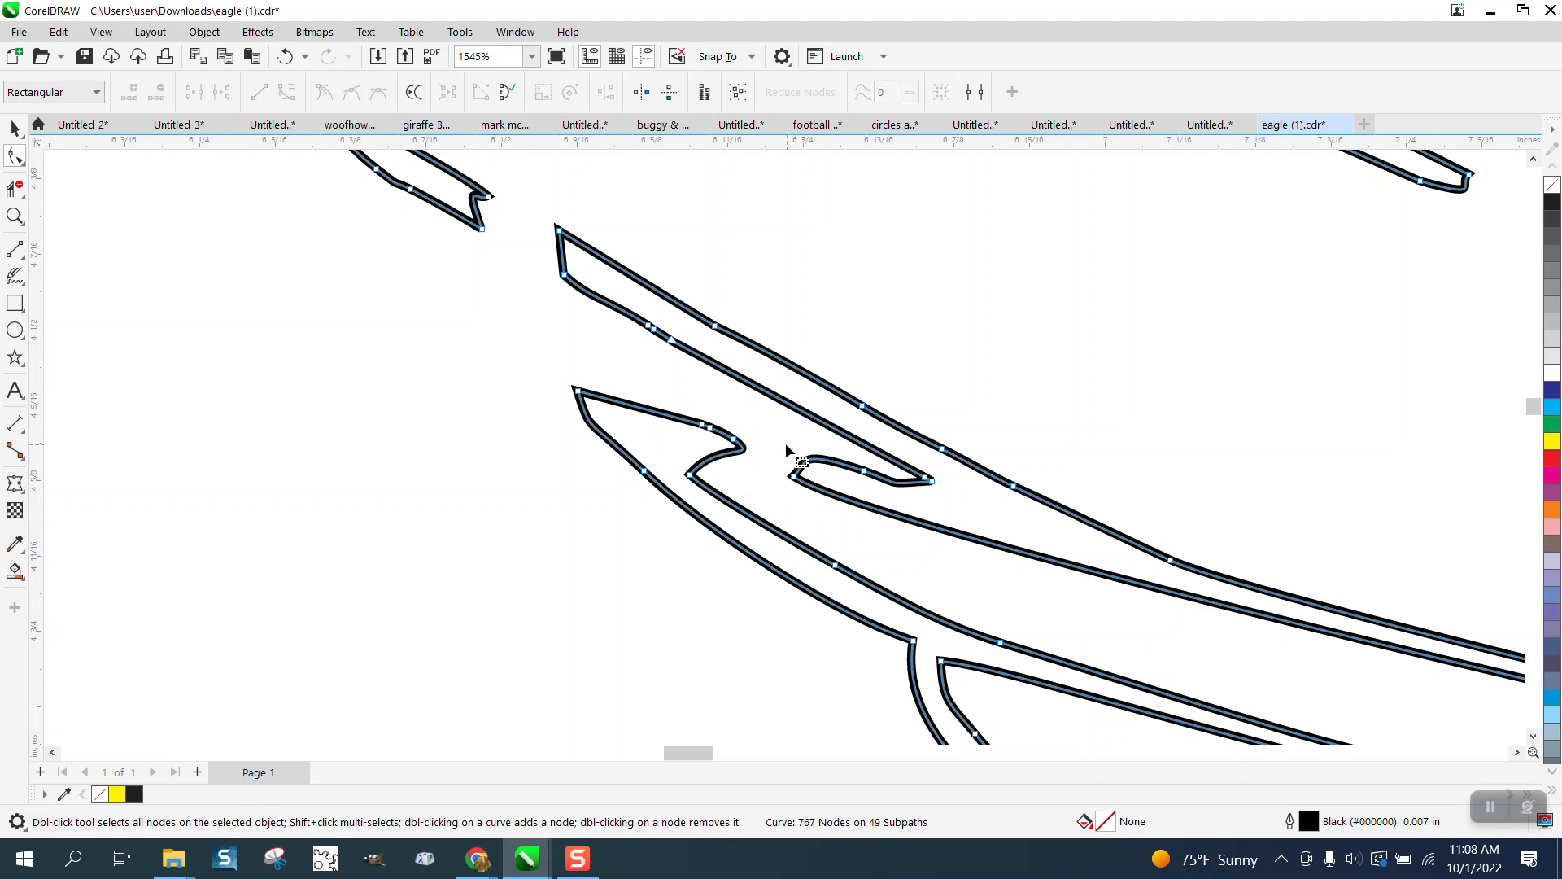
scroll(842, 515, "down", 3)
scroll(759, 481, "down", 2)
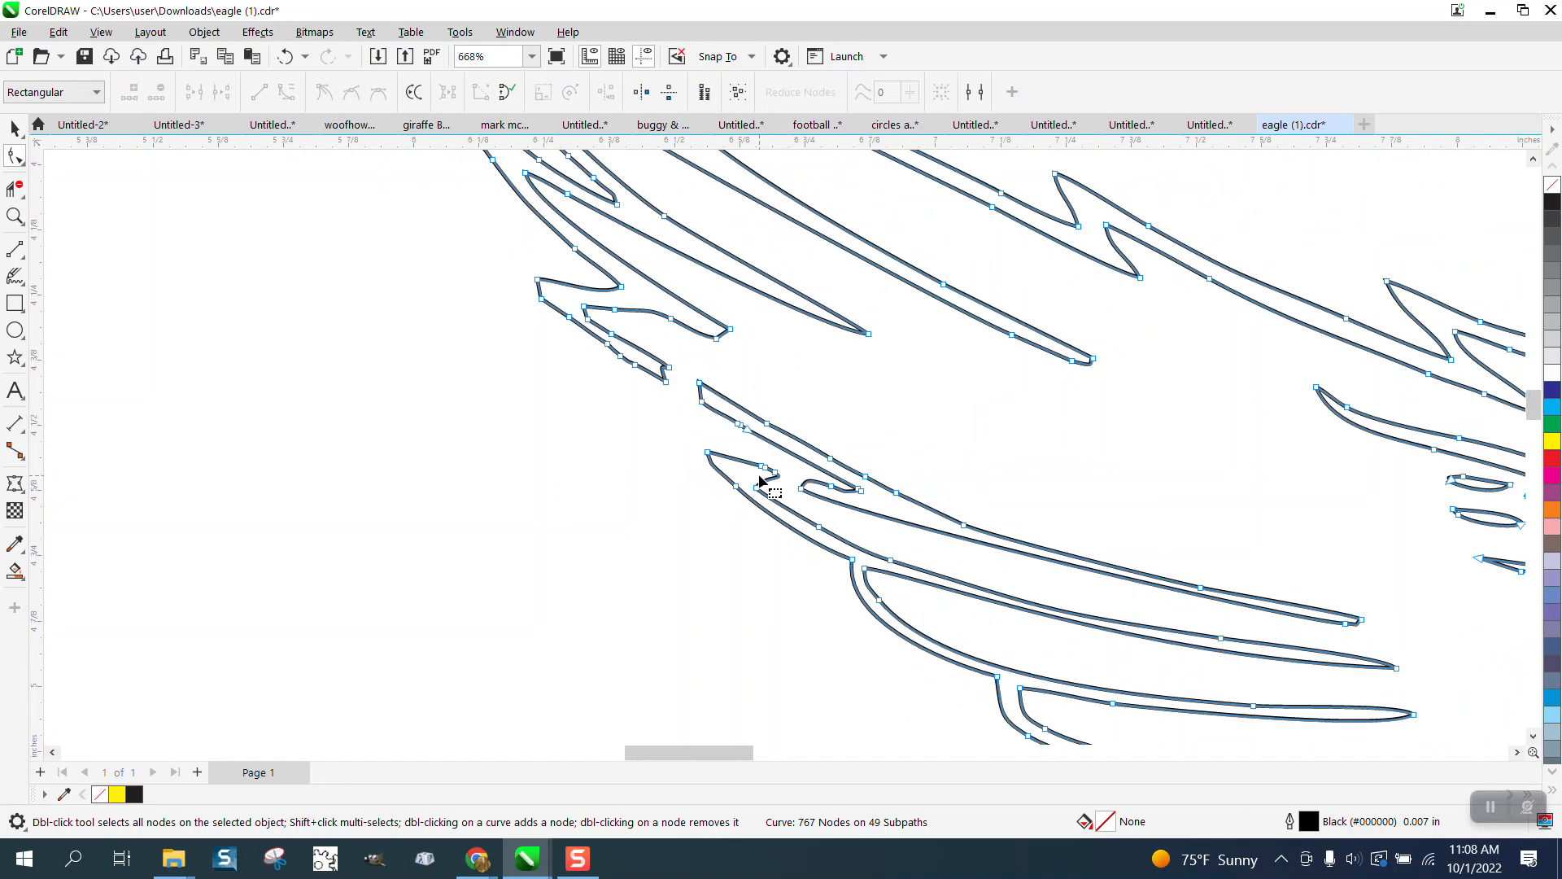
left_click_drag(722, 379, 671, 376)
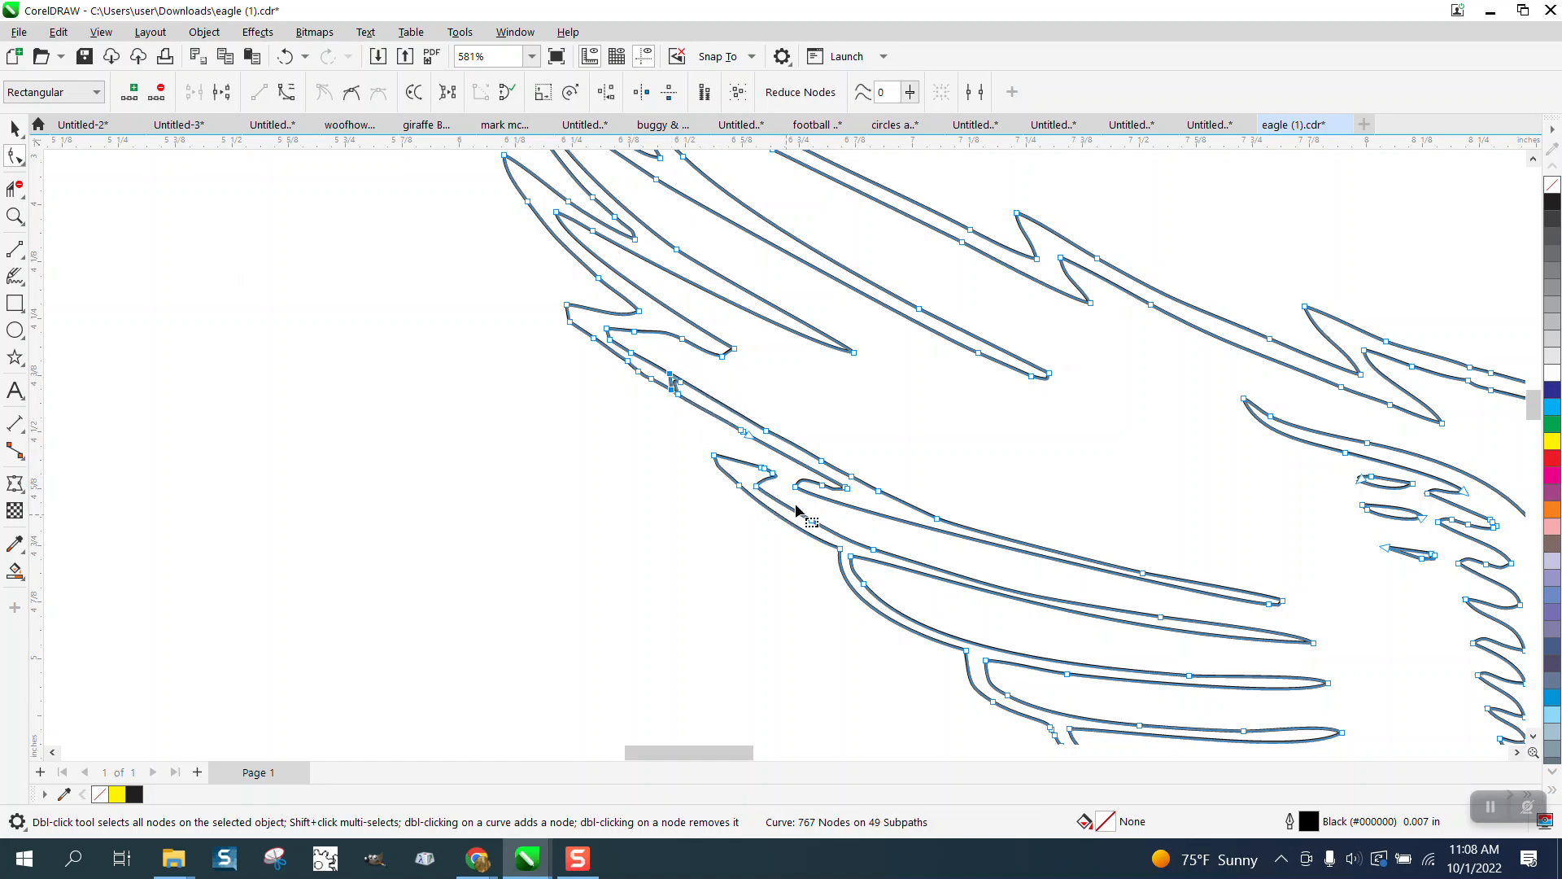
Step: Move the stray feather-tip node and trim away the crossing loop, then zoom out
left_click(15, 215)
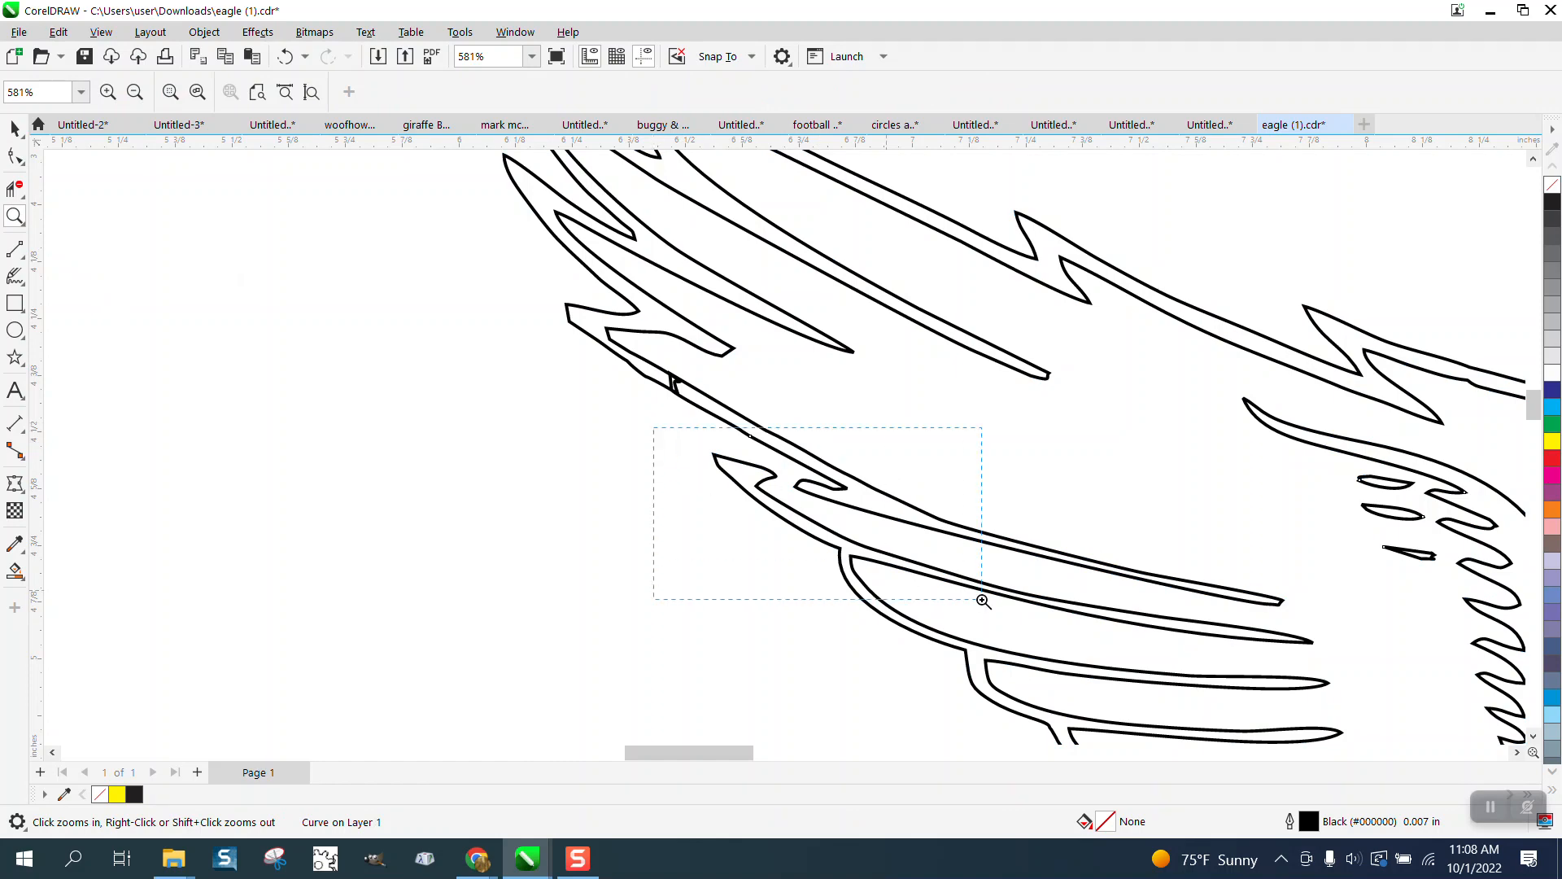
left_click_drag(983, 601, 983, 601)
key("F10")
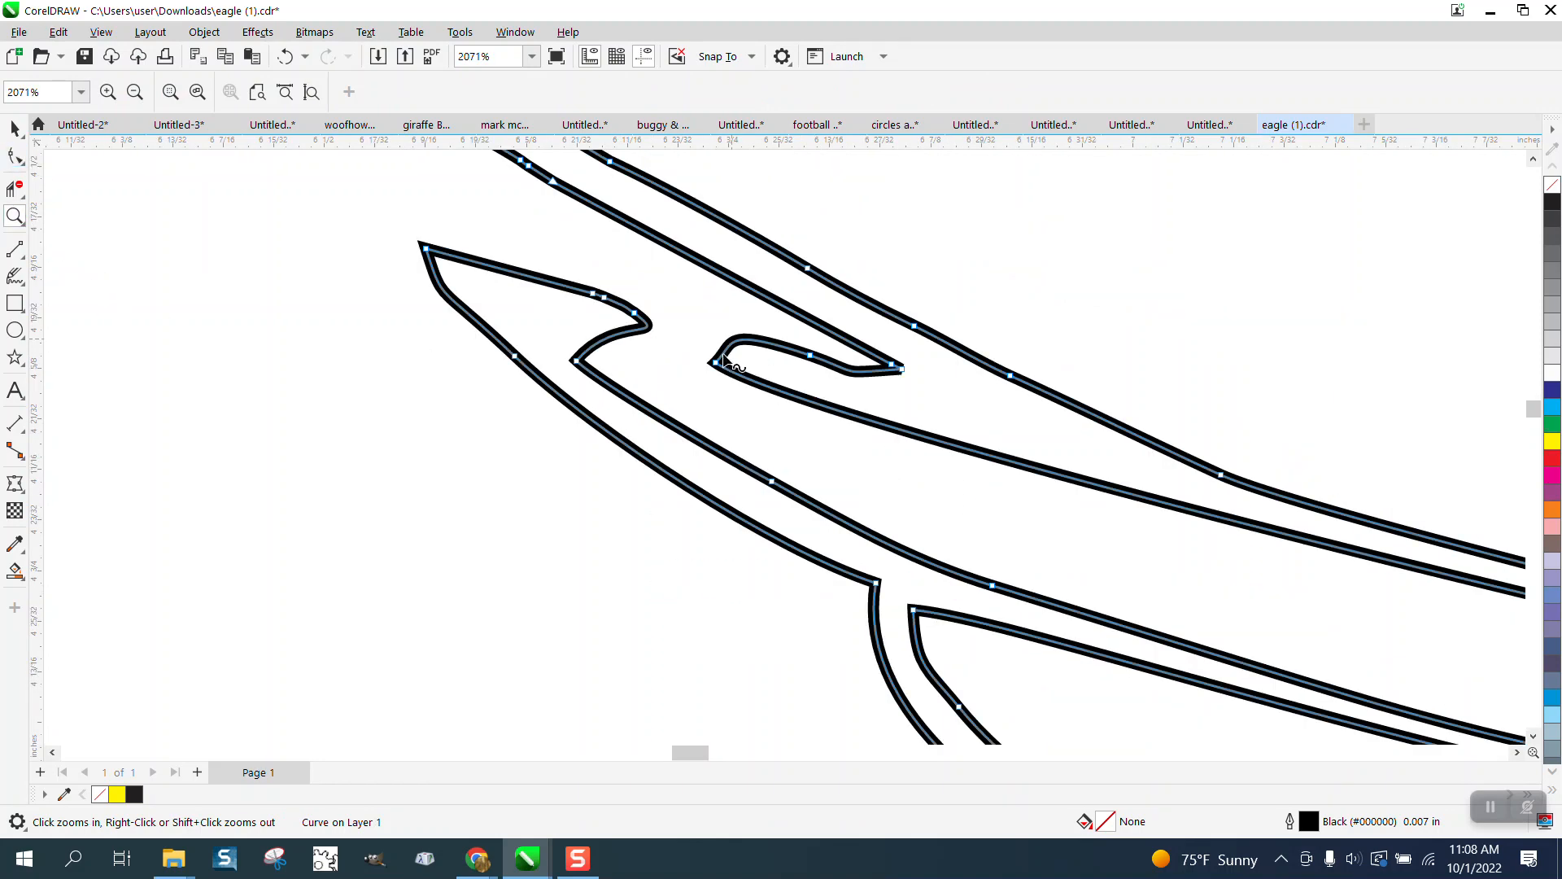
left_click_drag(718, 362, 568, 330)
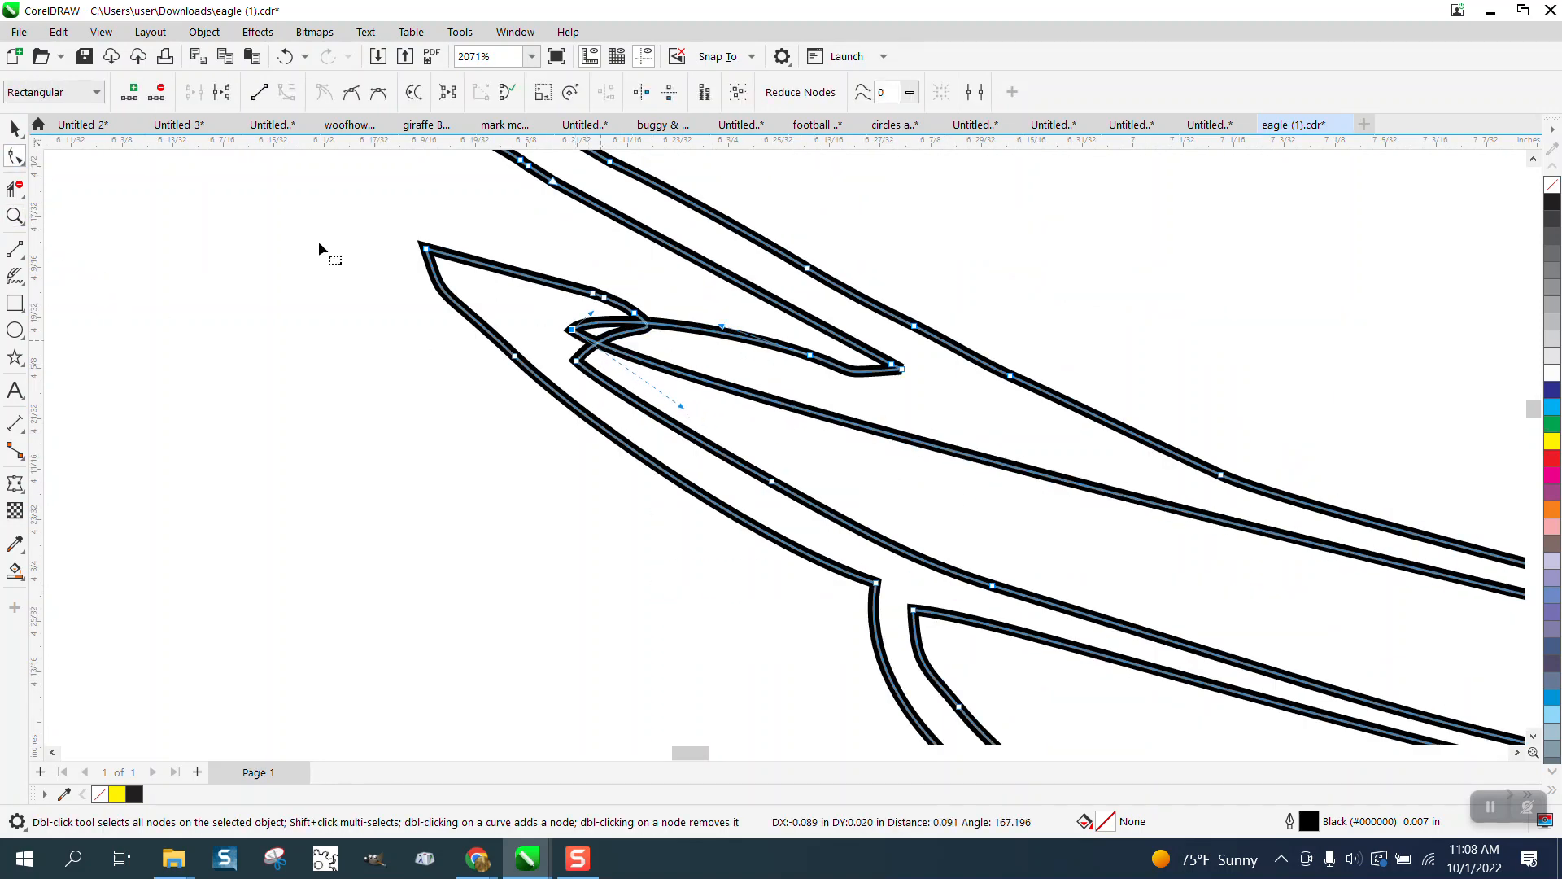
left_click(15, 189)
left_click_drag(676, 316, 612, 340)
scroll(663, 356, "down", 2)
scroll(679, 353, "down", 1)
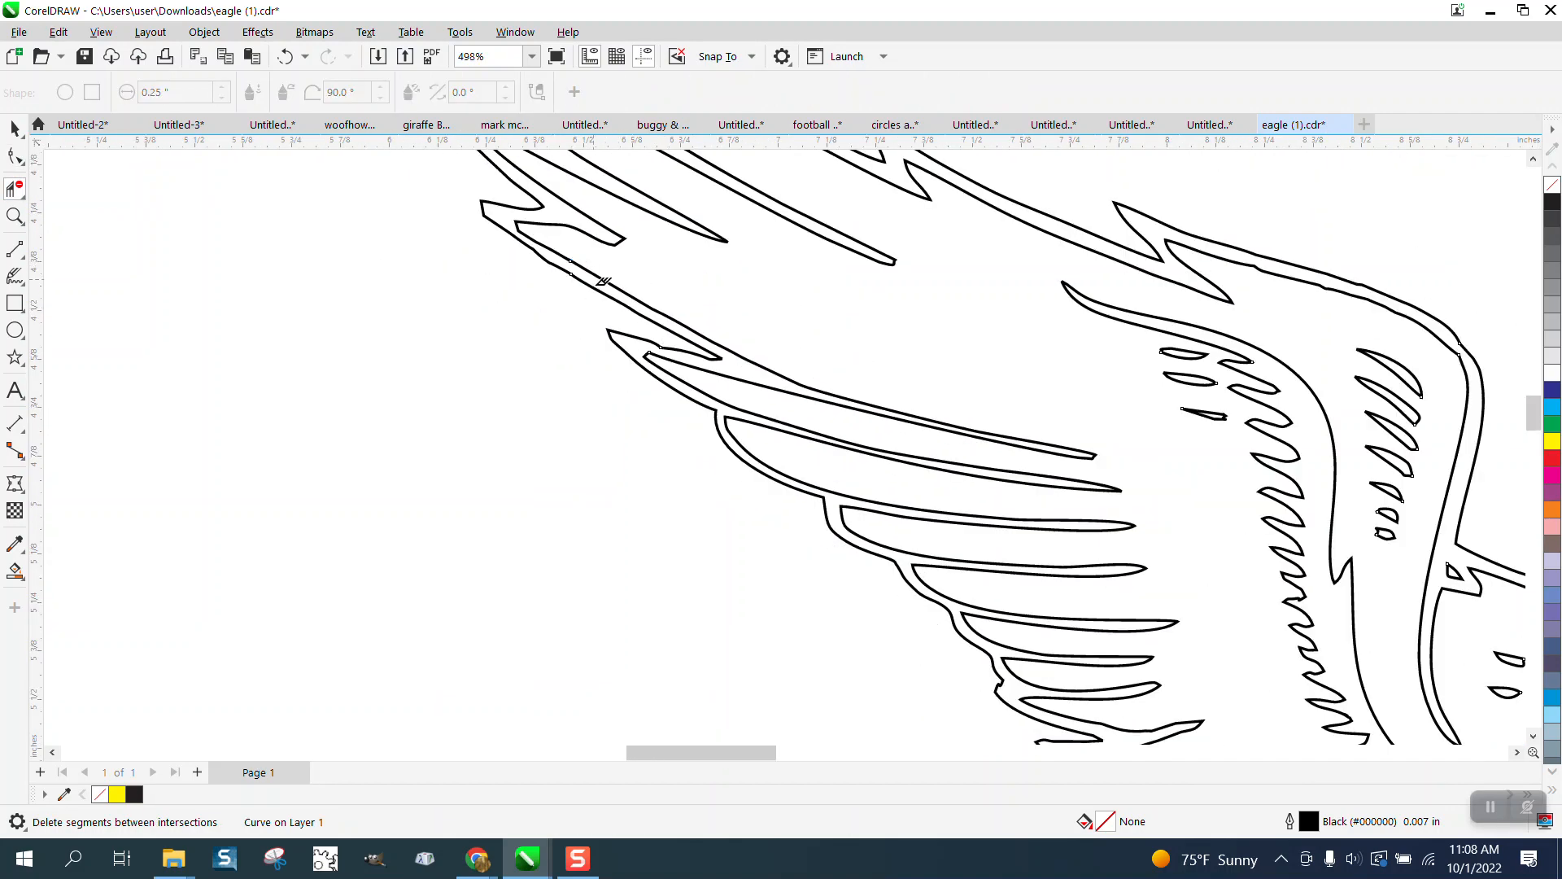
scroll(603, 282, "down", 3)
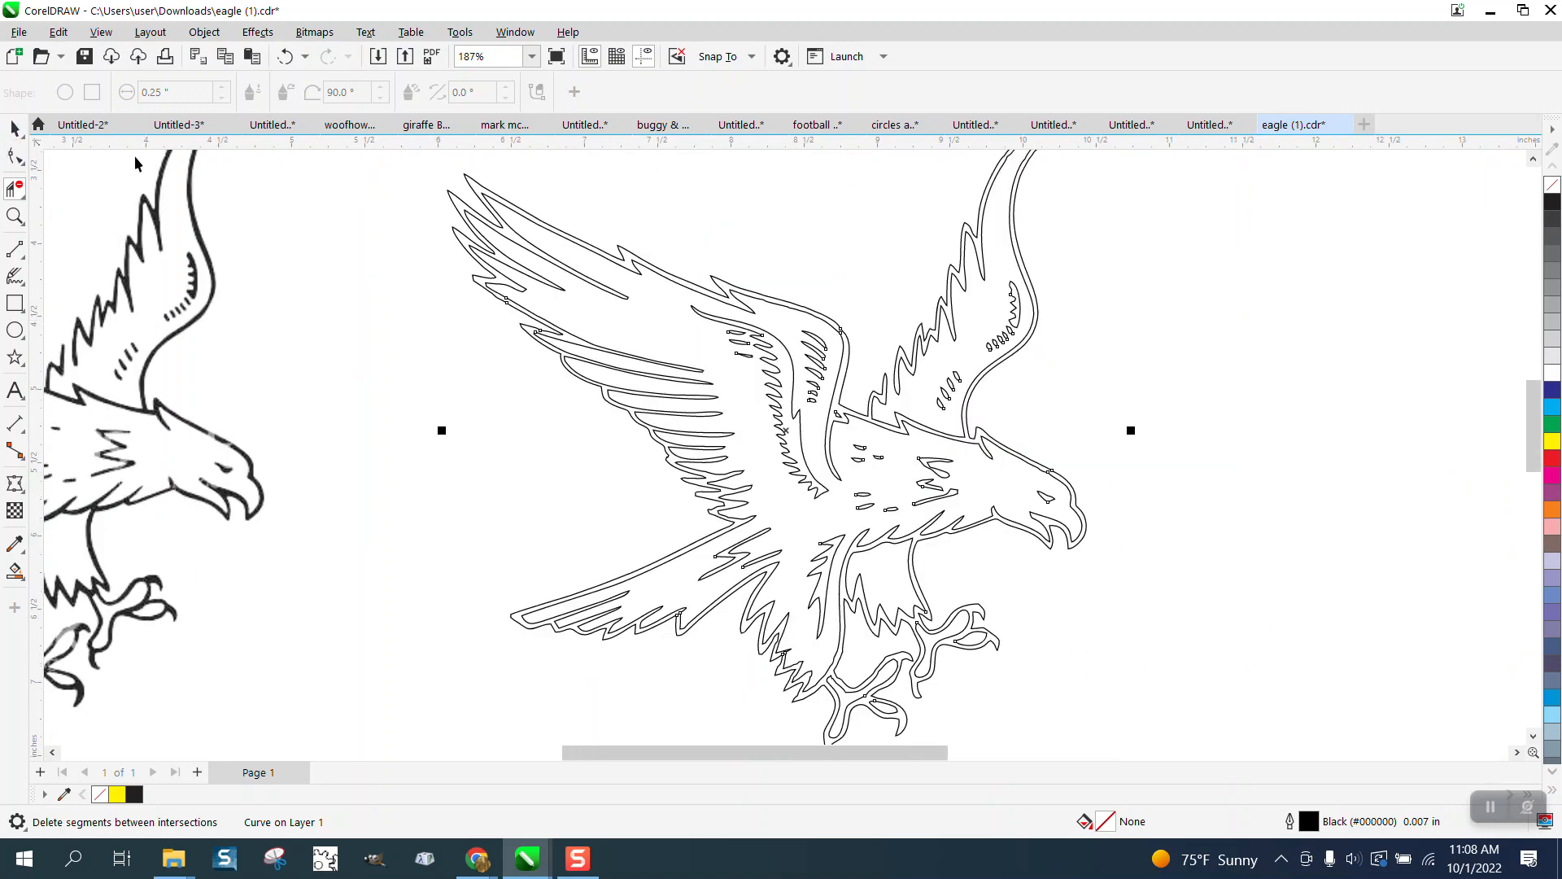
key("space")
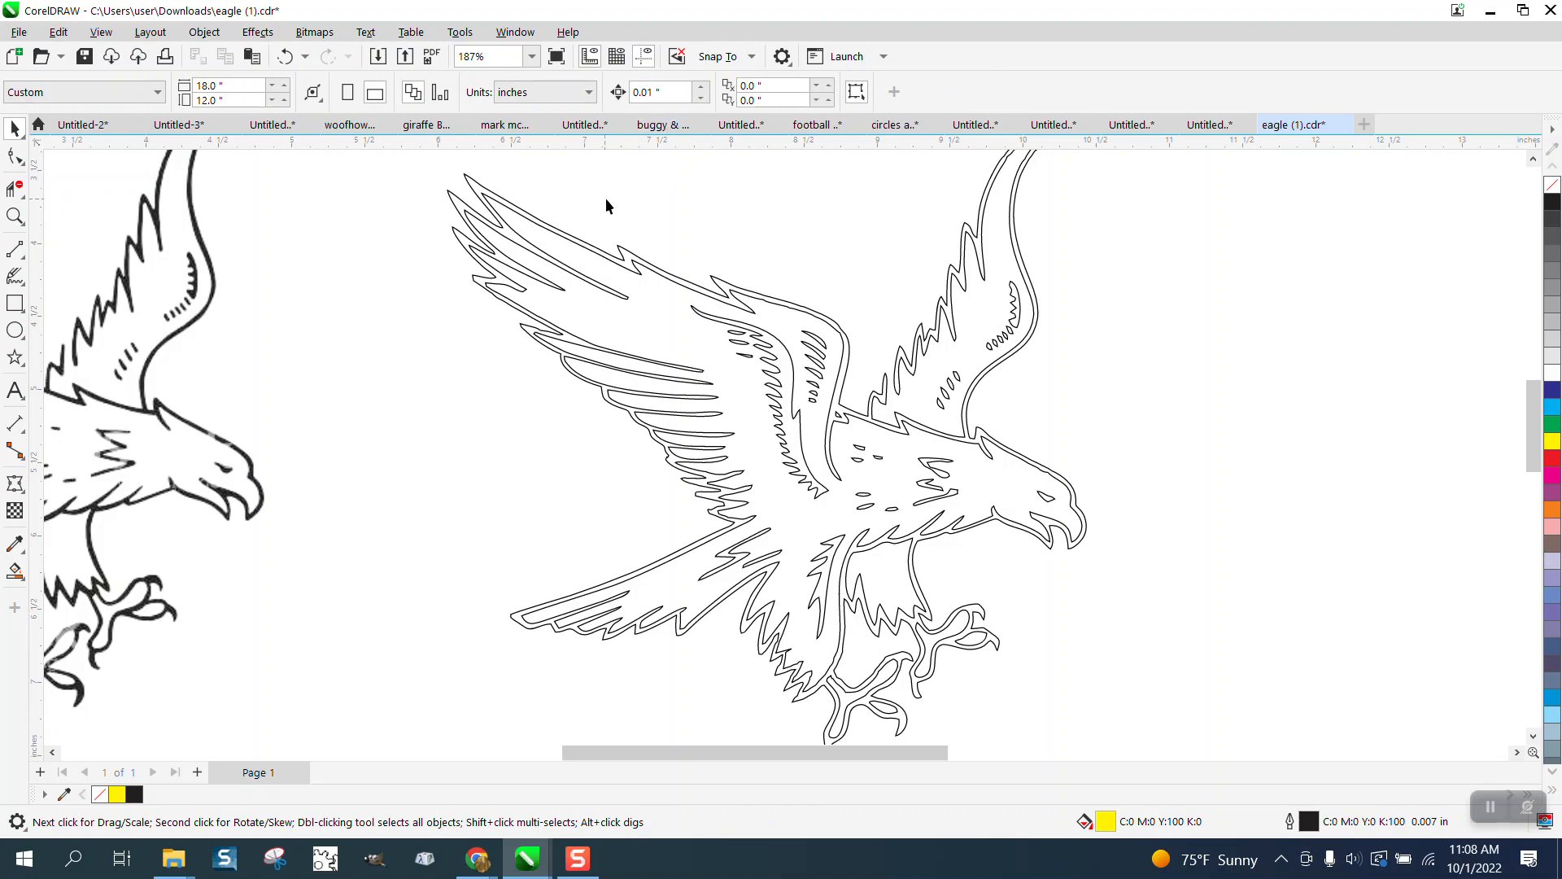
Step: Set the nudge distance to 5 inches with nothing selected
scroll(610, 200, "down", 2)
left_click_drag(655, 317, 959, 535)
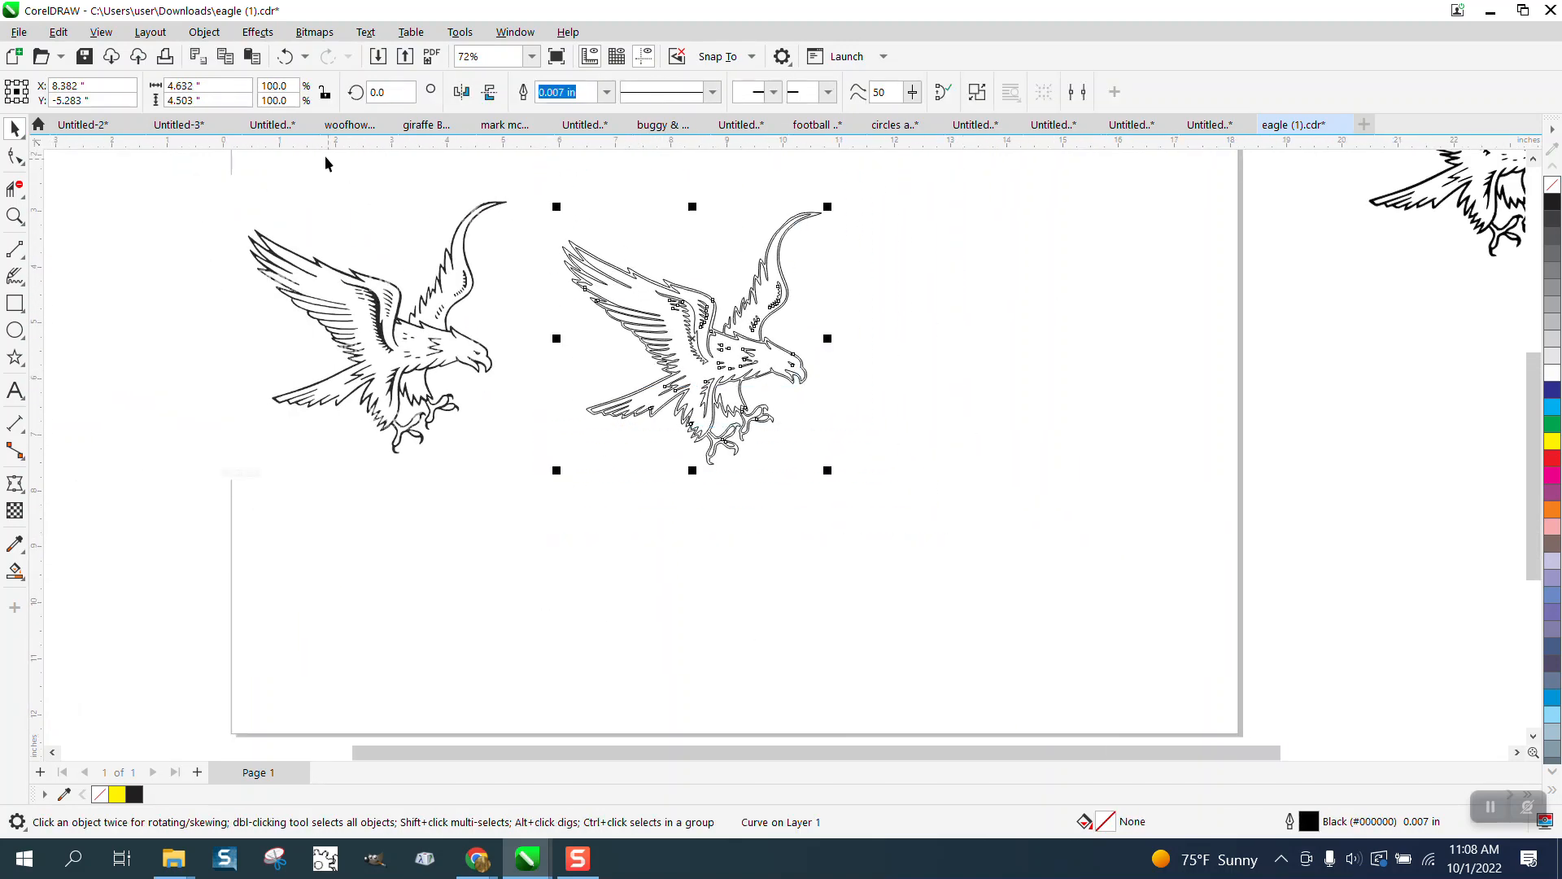
left_click(642, 187)
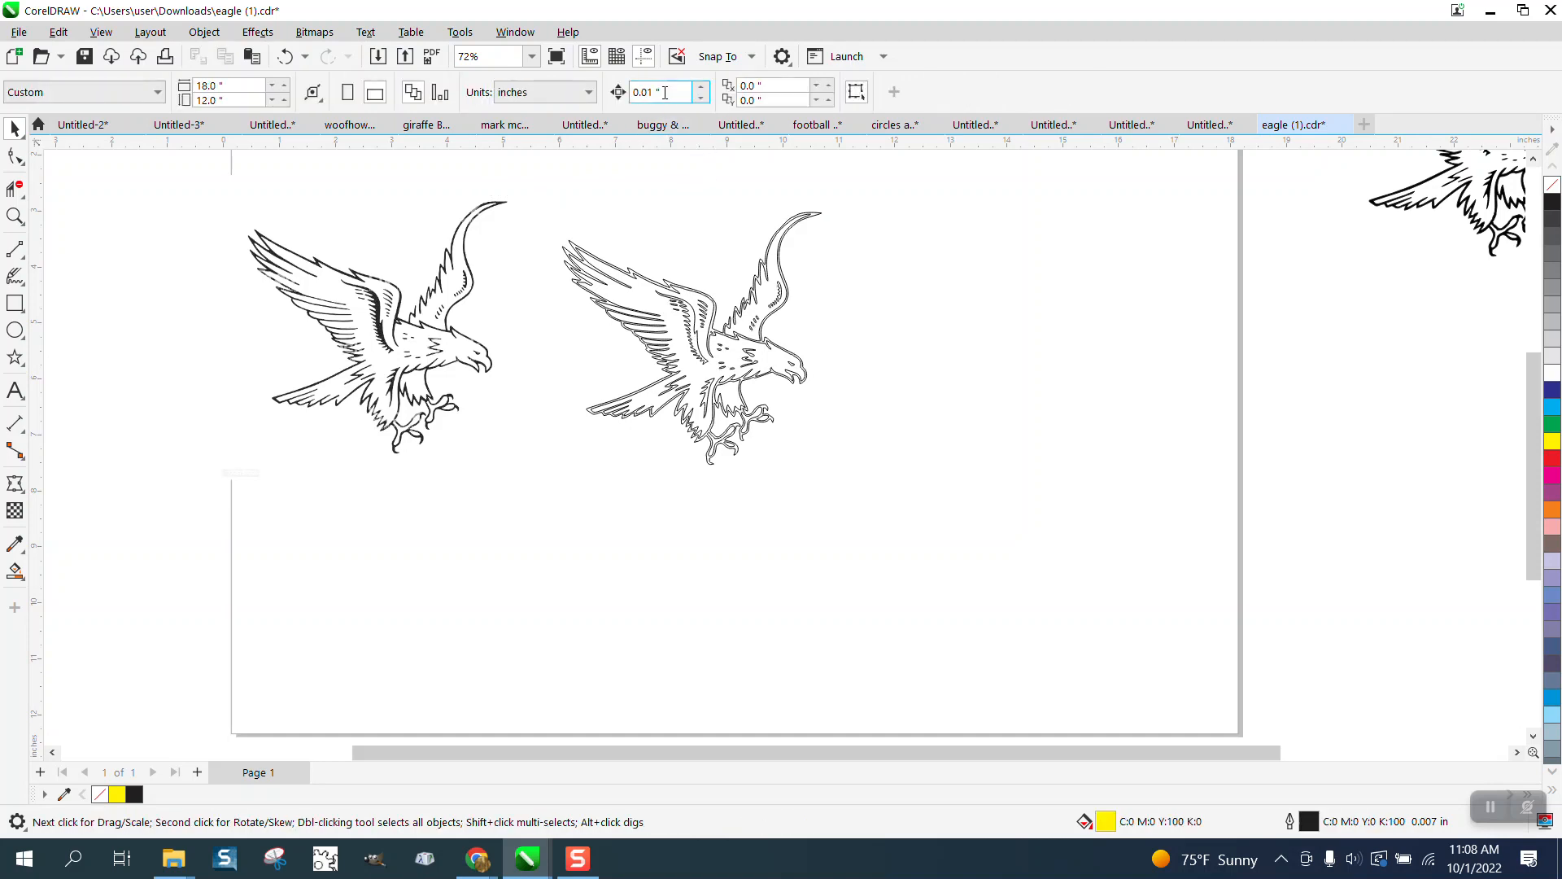
type("5")
Step: Smart Fill the eagle outline with black and nudge the new shape 5 inches right
left_click(15, 571)
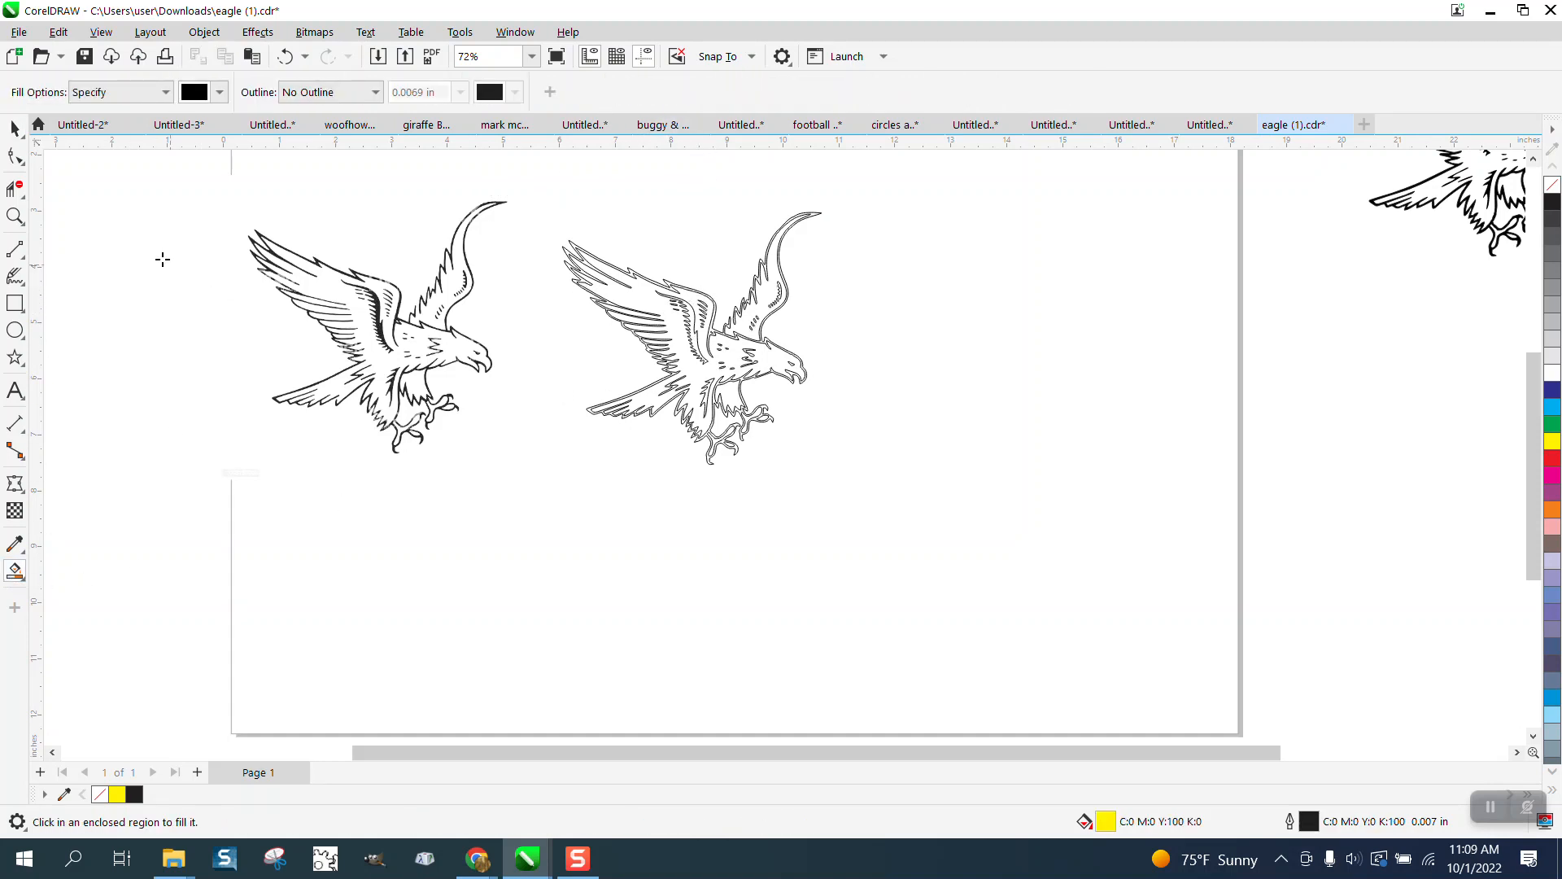
left_click(14, 216)
left_click_drag(556, 221, 952, 454)
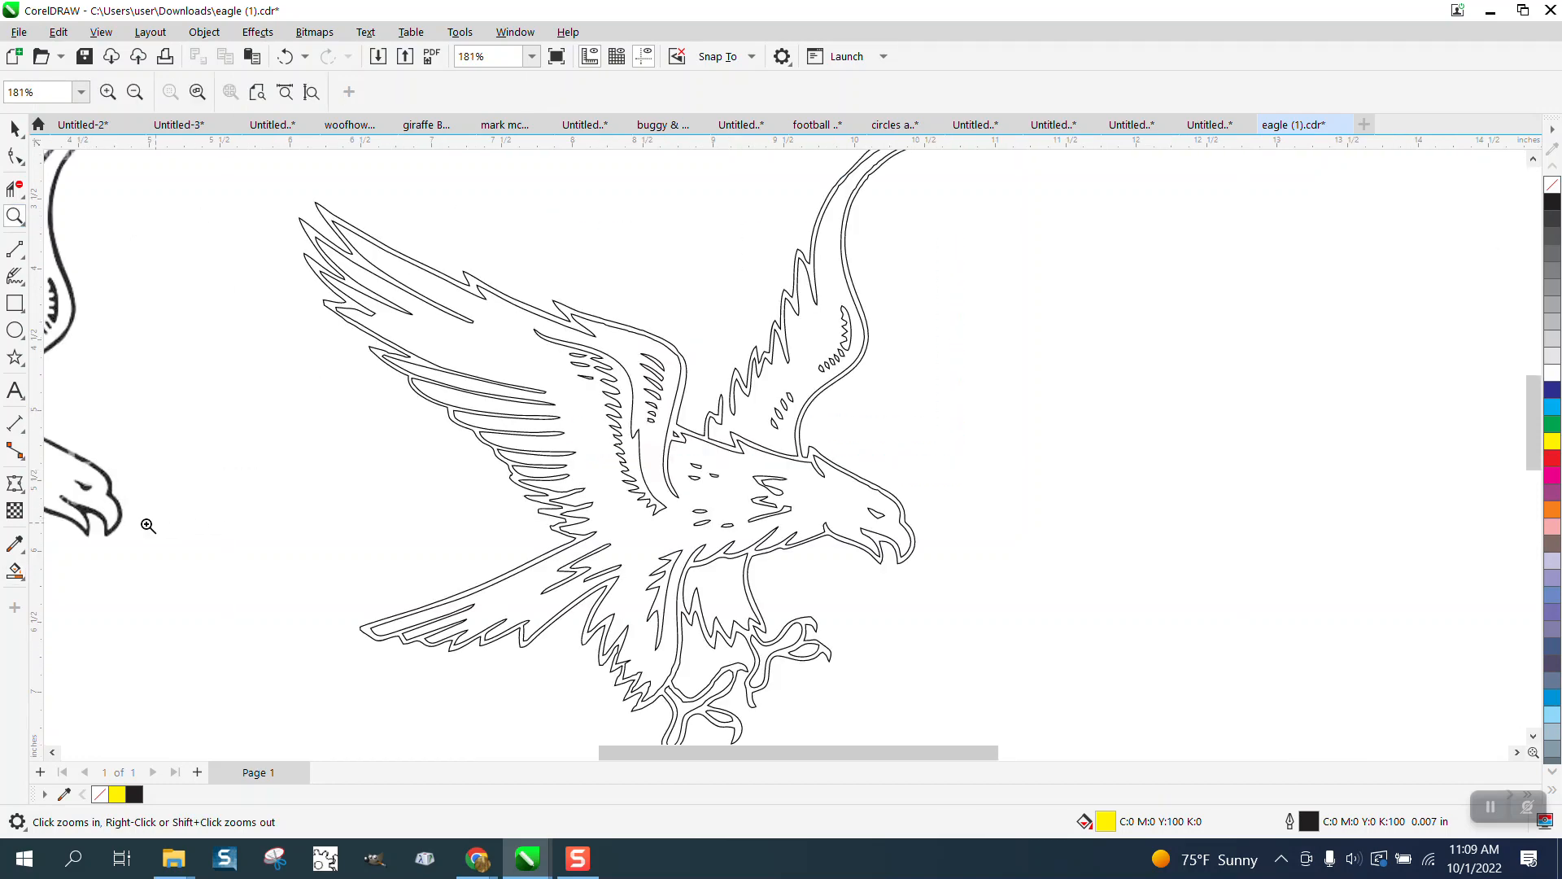
left_click(15, 571)
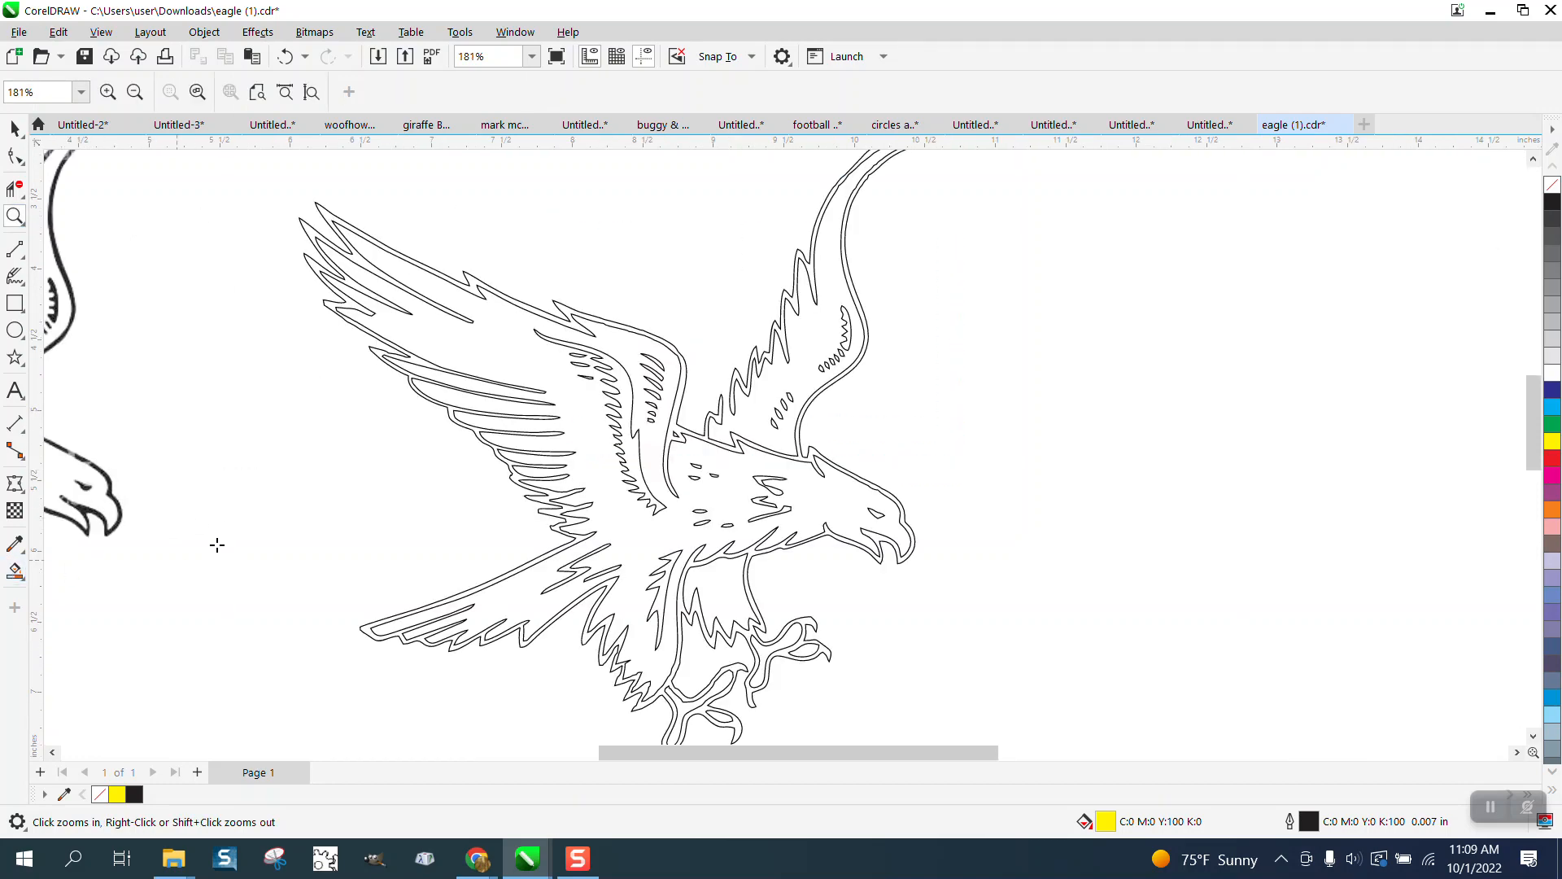
left_click(574, 322)
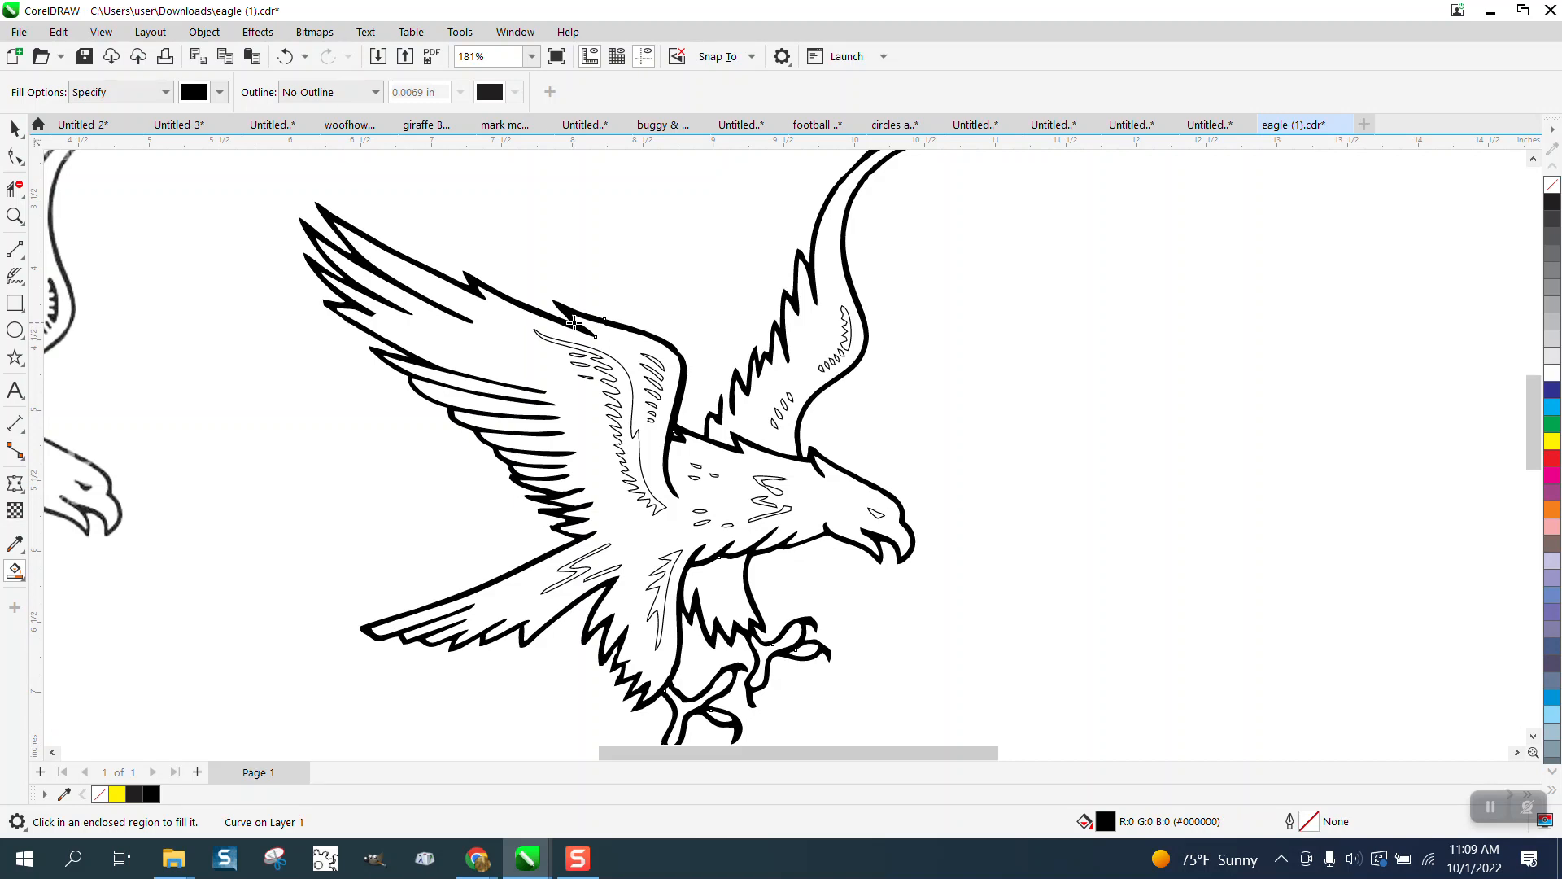
key("shift+Right")
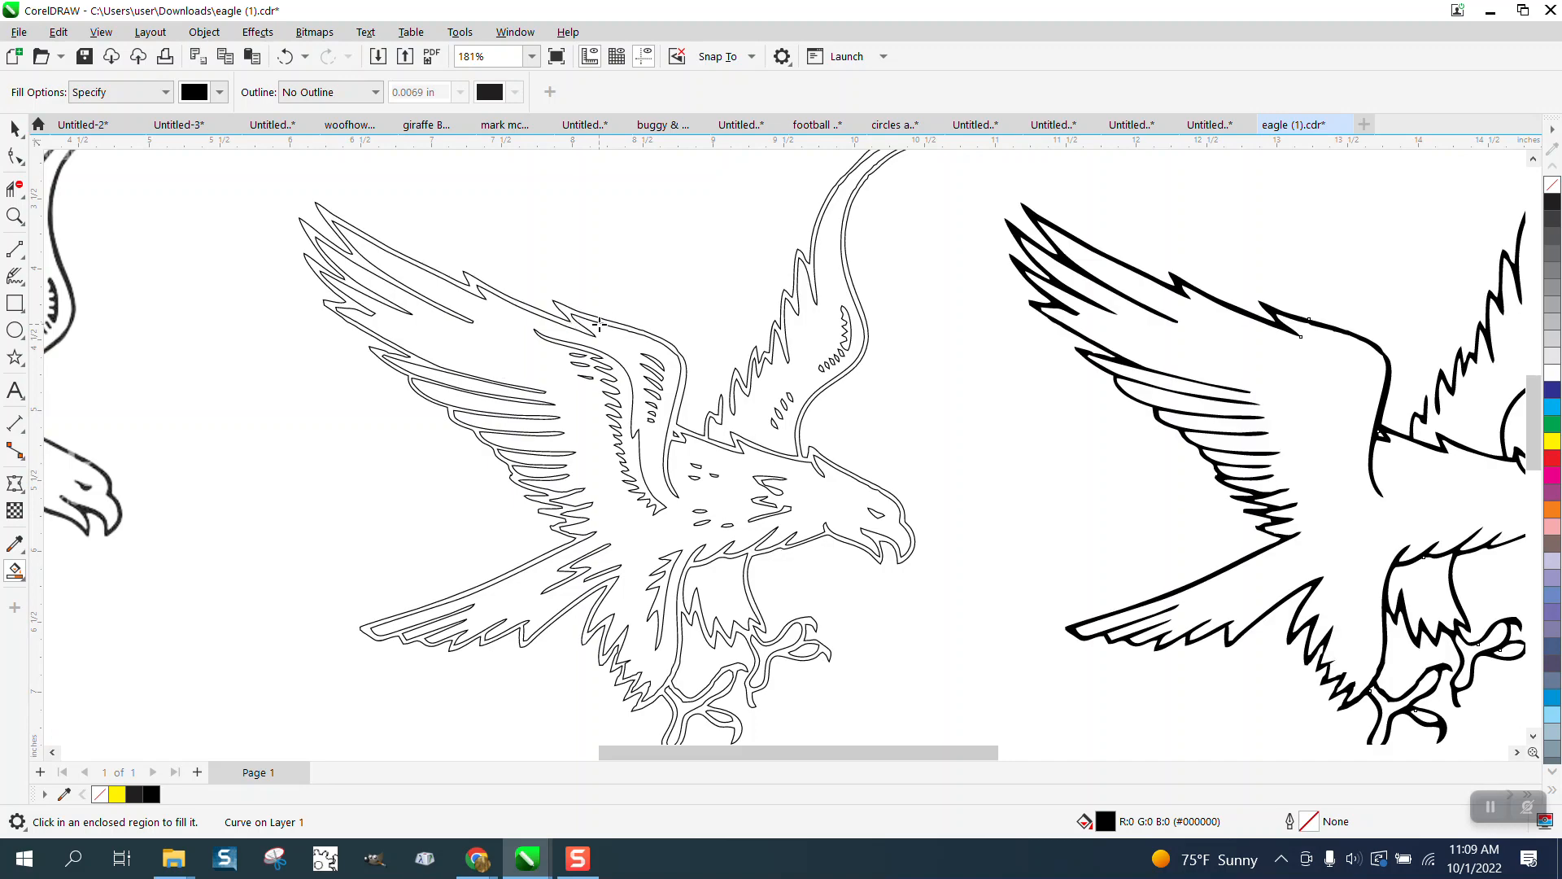
scroll(504, 400, "down", 1)
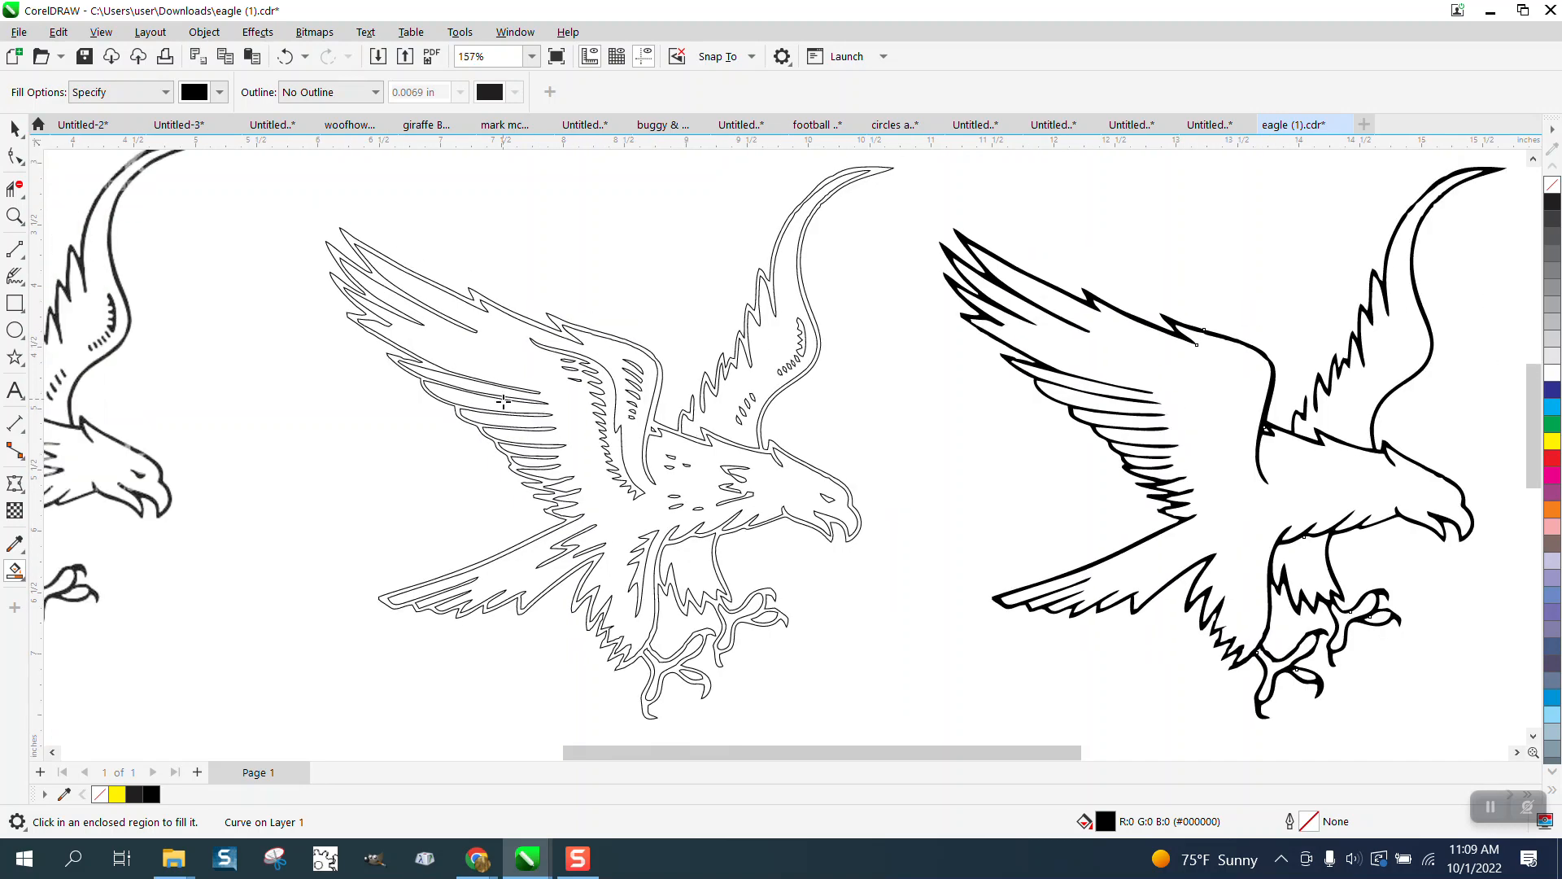
Step: Brush the Smooth tool along the black eagle's bumpy upper wing edge
left_click(14, 216)
left_click_drag(986, 295, 1218, 391)
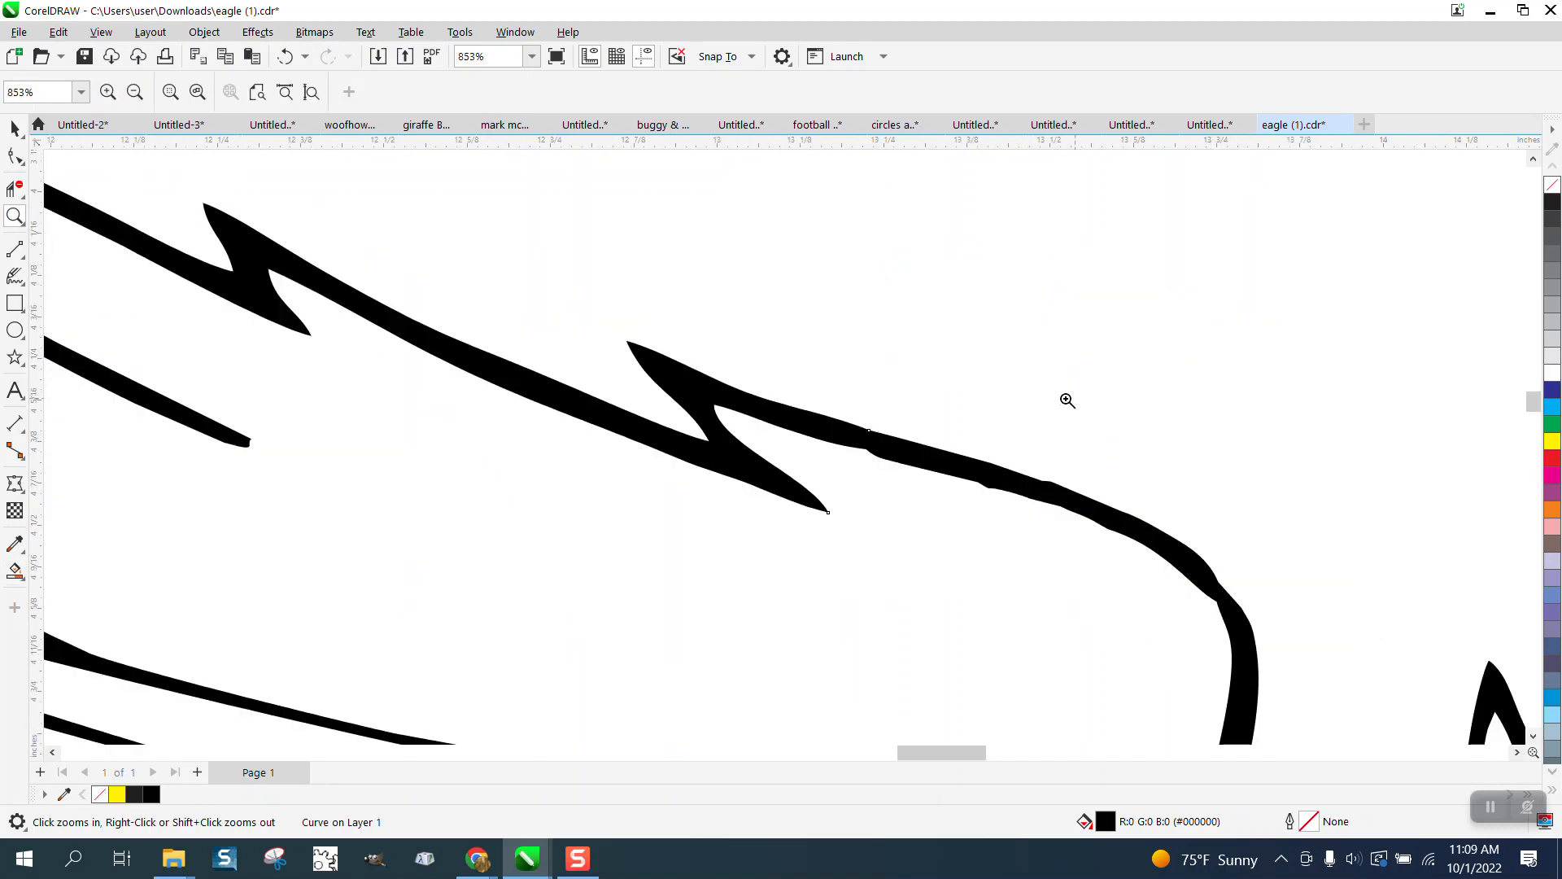
left_click(24, 169)
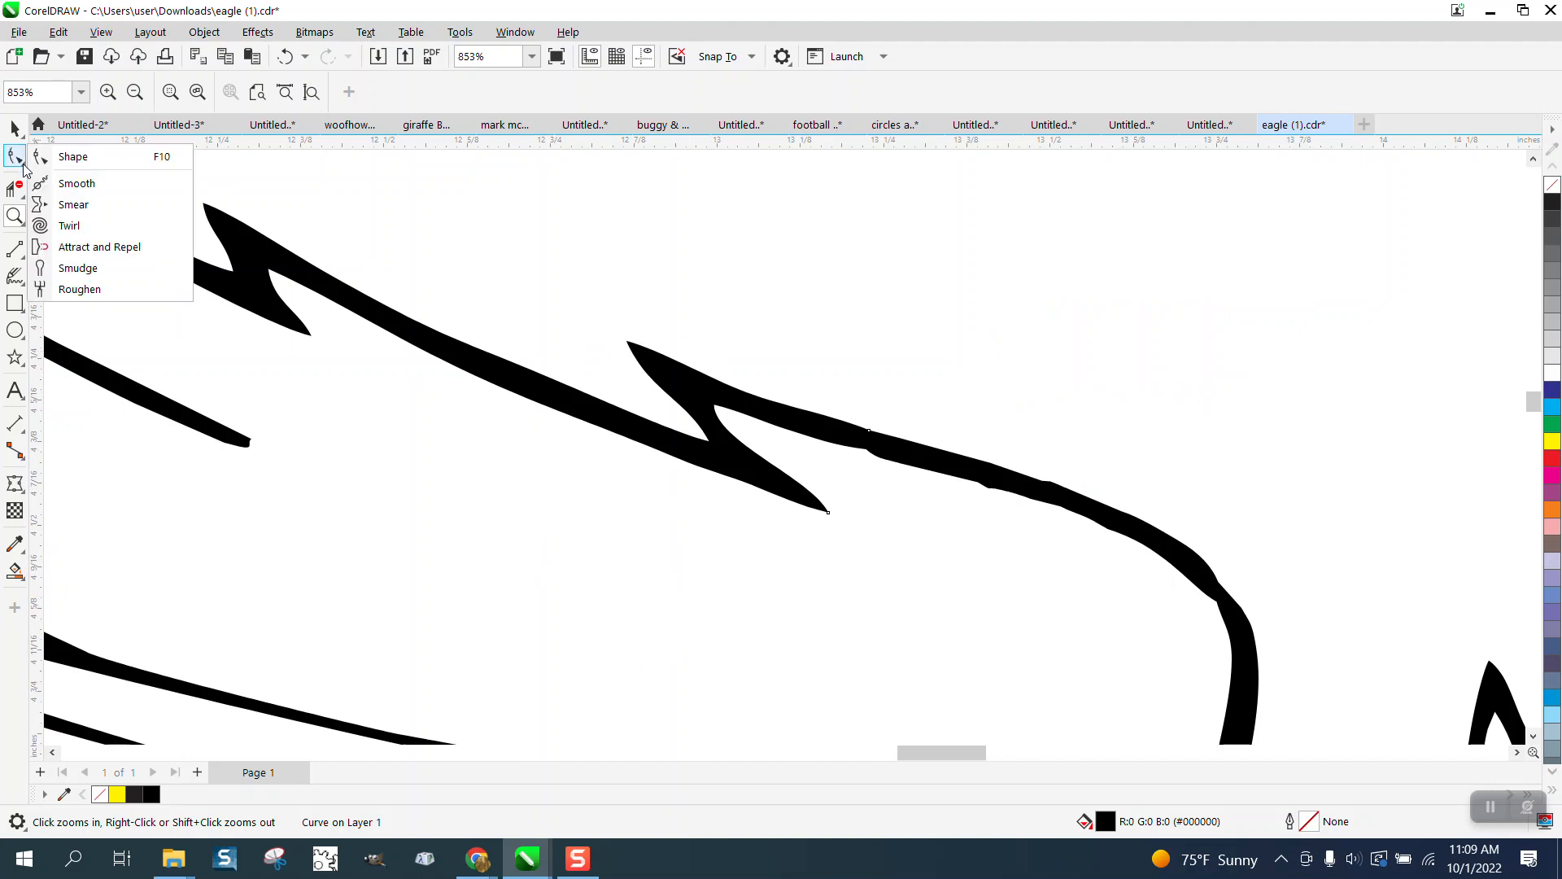
left_click(65, 180)
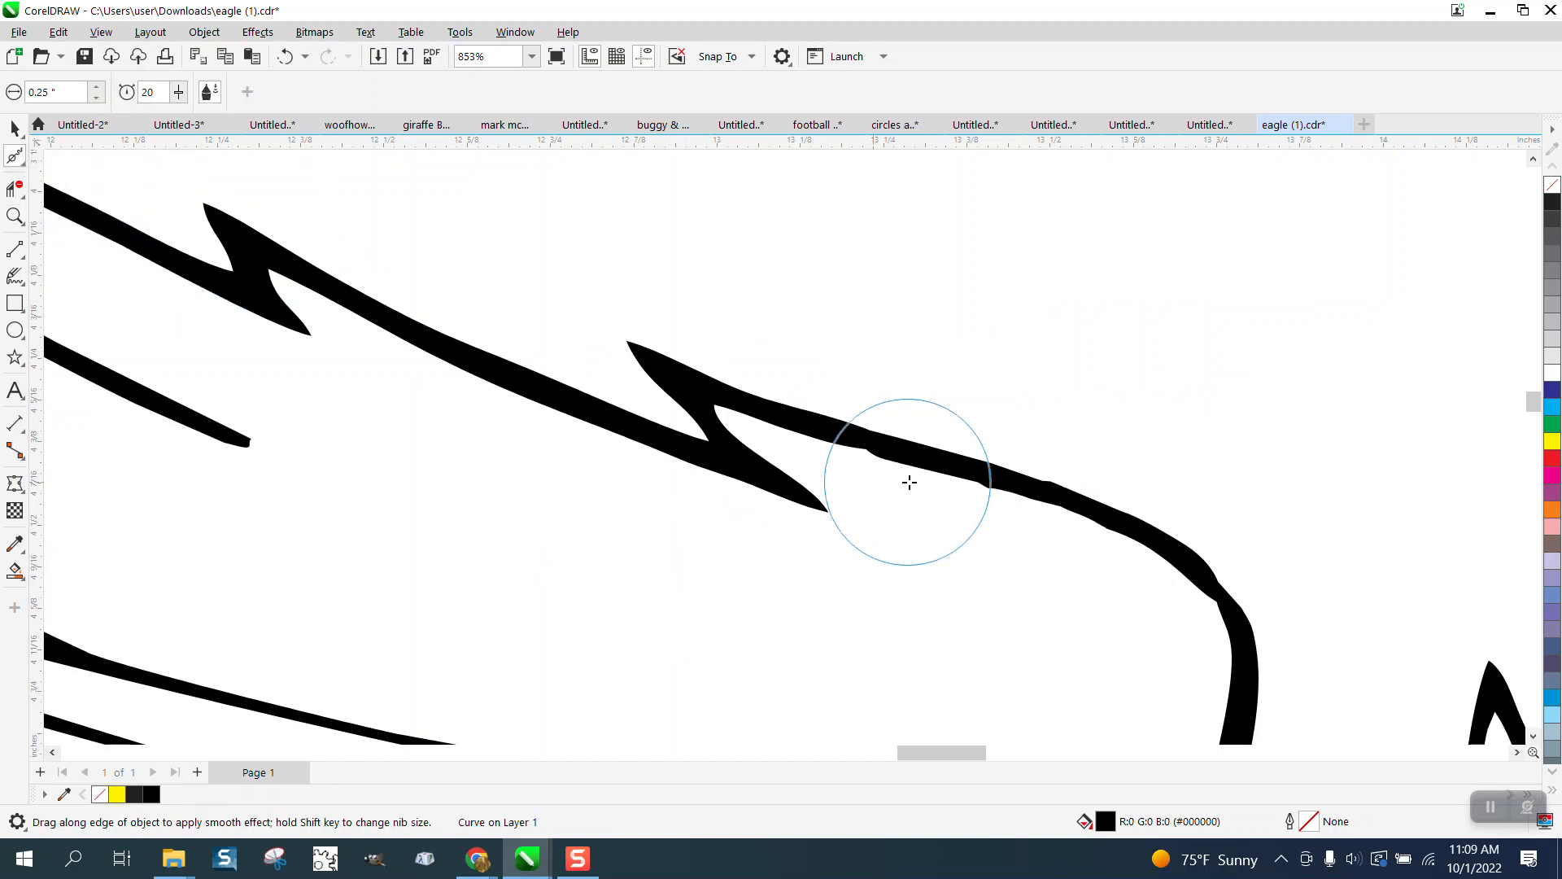
mouse_move(906, 477)
left_mouse_down()
mouse_move(935, 461)
mouse_move(994, 478)
mouse_move(906, 453)
mouse_move(1102, 516)
mouse_move(1228, 612)
mouse_move(1179, 556)
mouse_move(809, 402)
mouse_move(736, 396)
left_mouse_up()
scroll(640, 409, "down", 1)
scroll(619, 409, "down", 2)
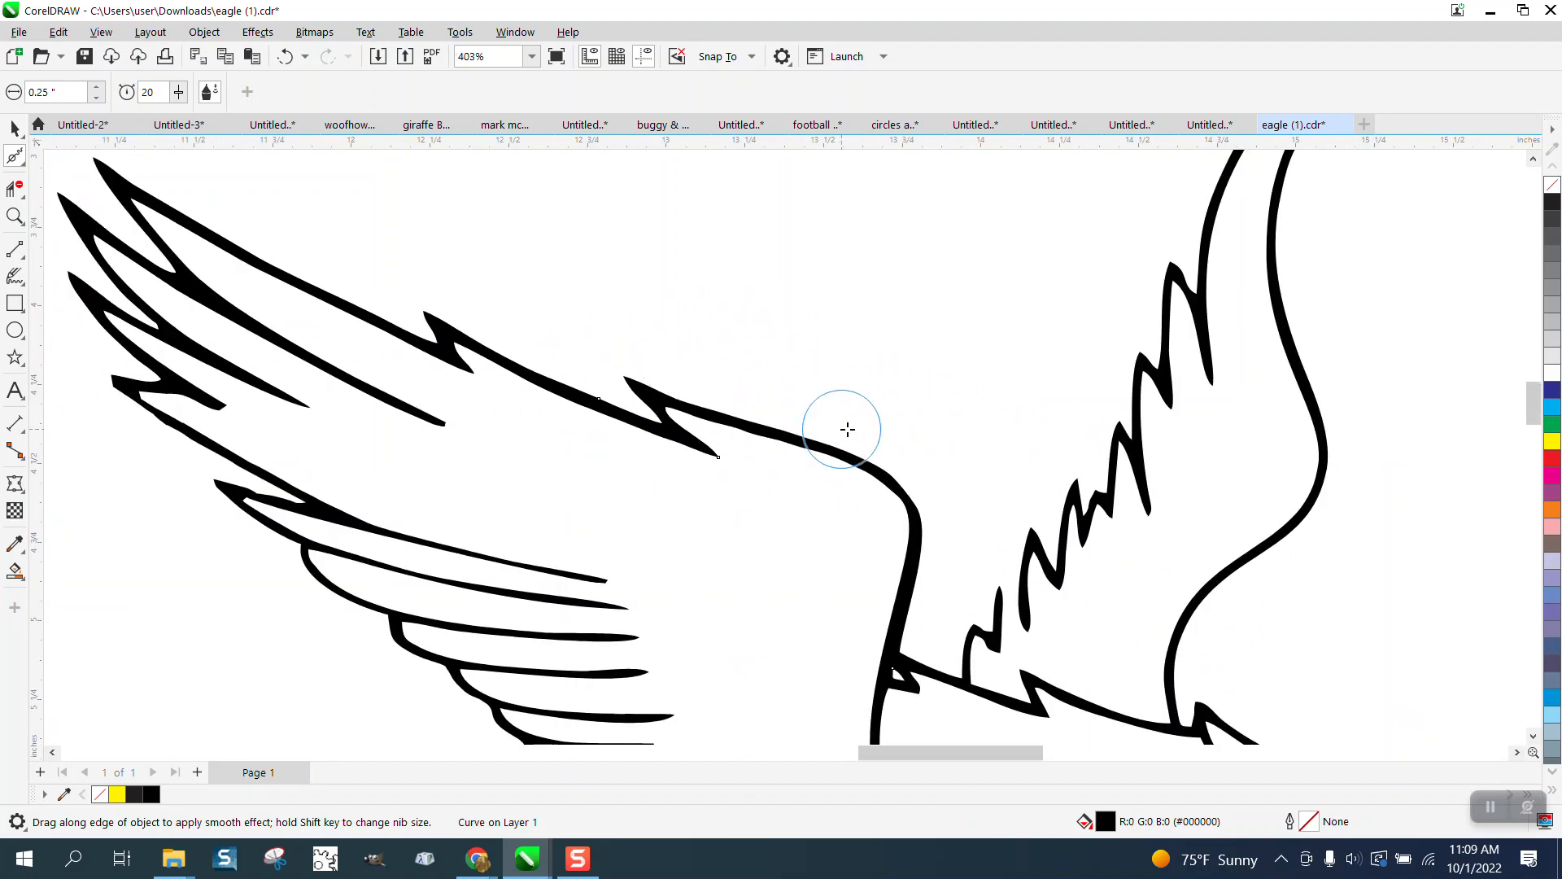
left_click(25, 166)
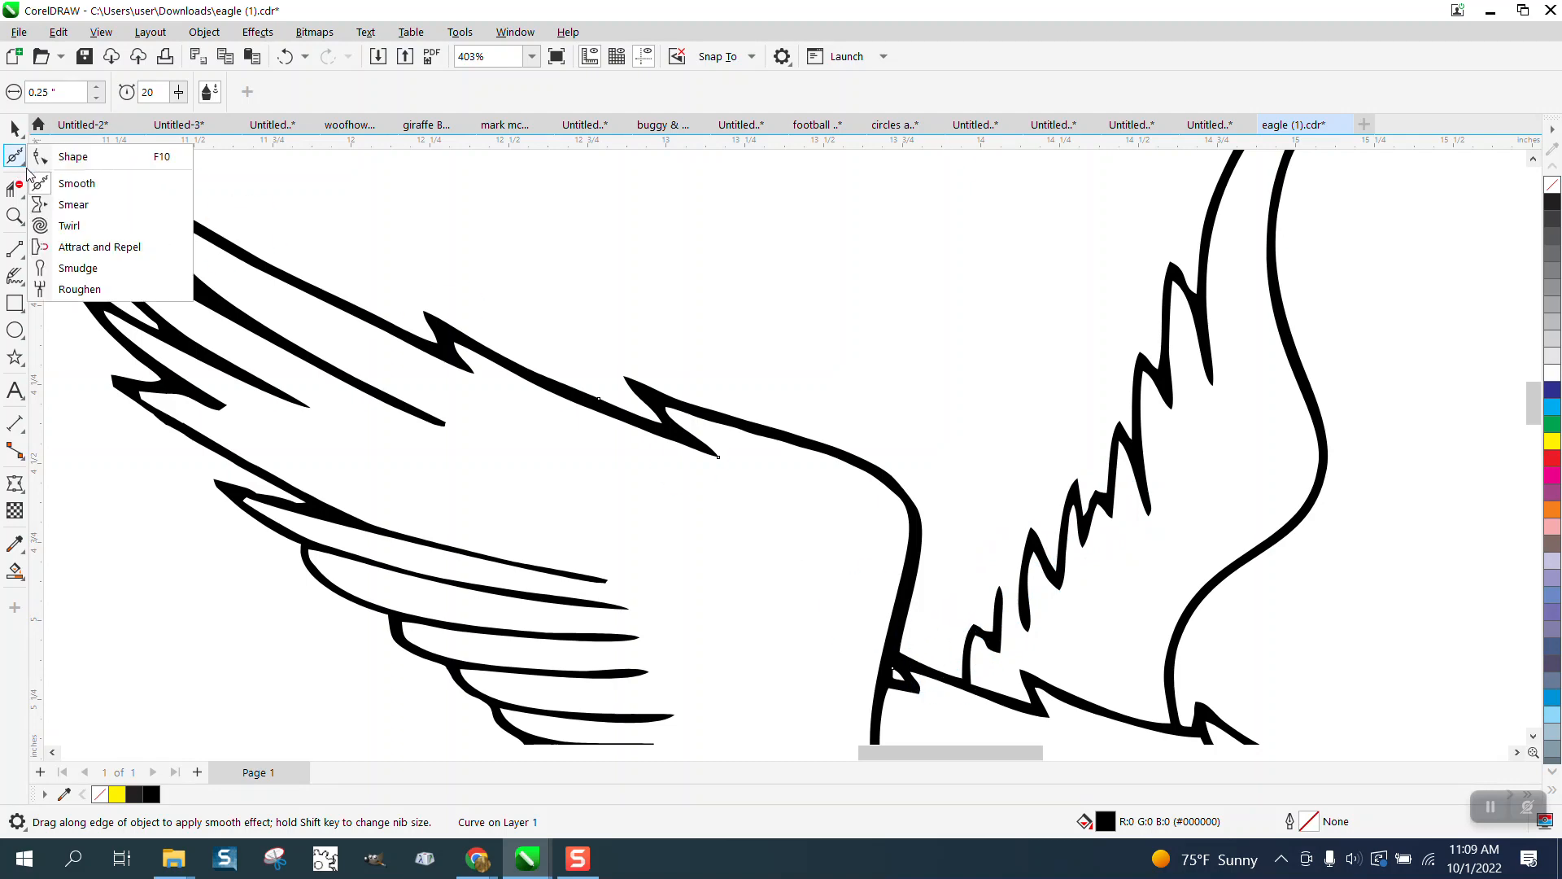
Step: Zoom into the wing joint and delete the two nodes around the small notch
left_click(71, 158)
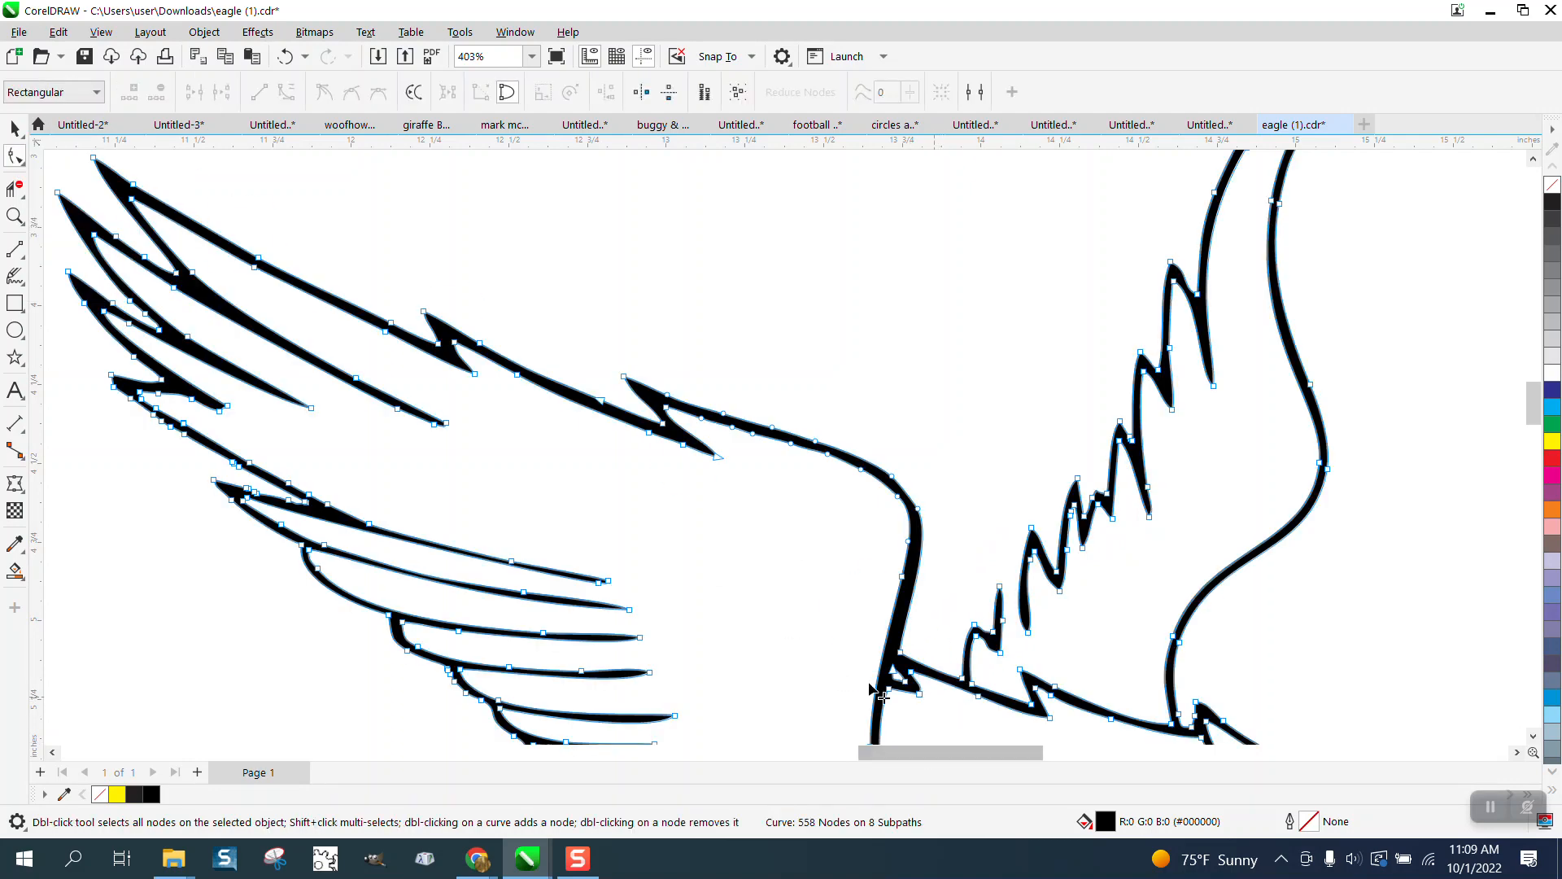
left_click(12, 226)
left_click_drag(877, 639, 1031, 742)
left_click(18, 157)
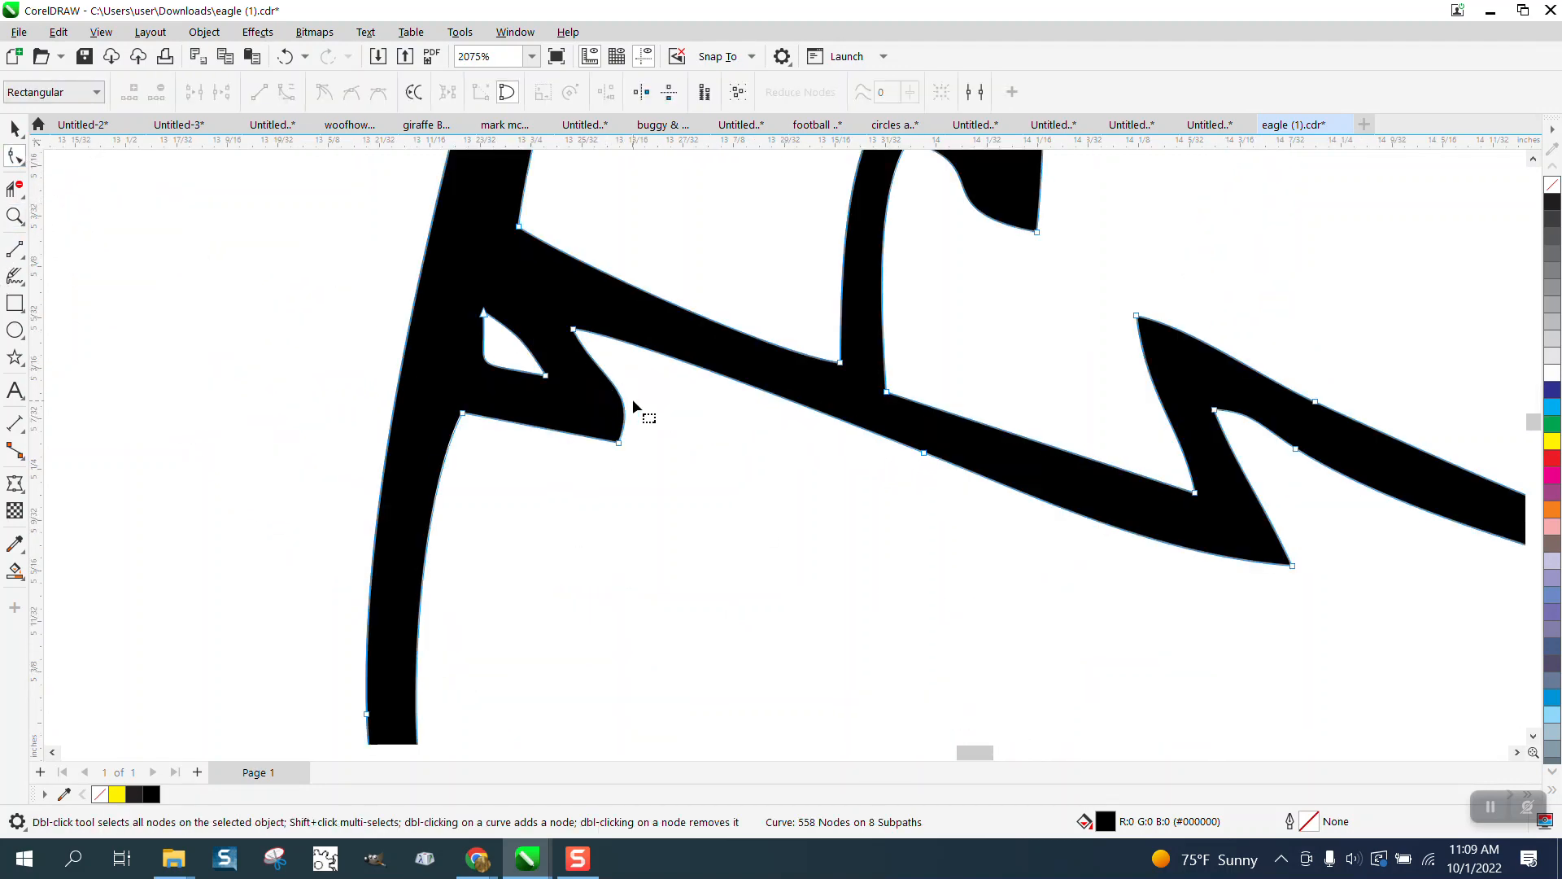
left_click_drag(518, 350, 669, 479)
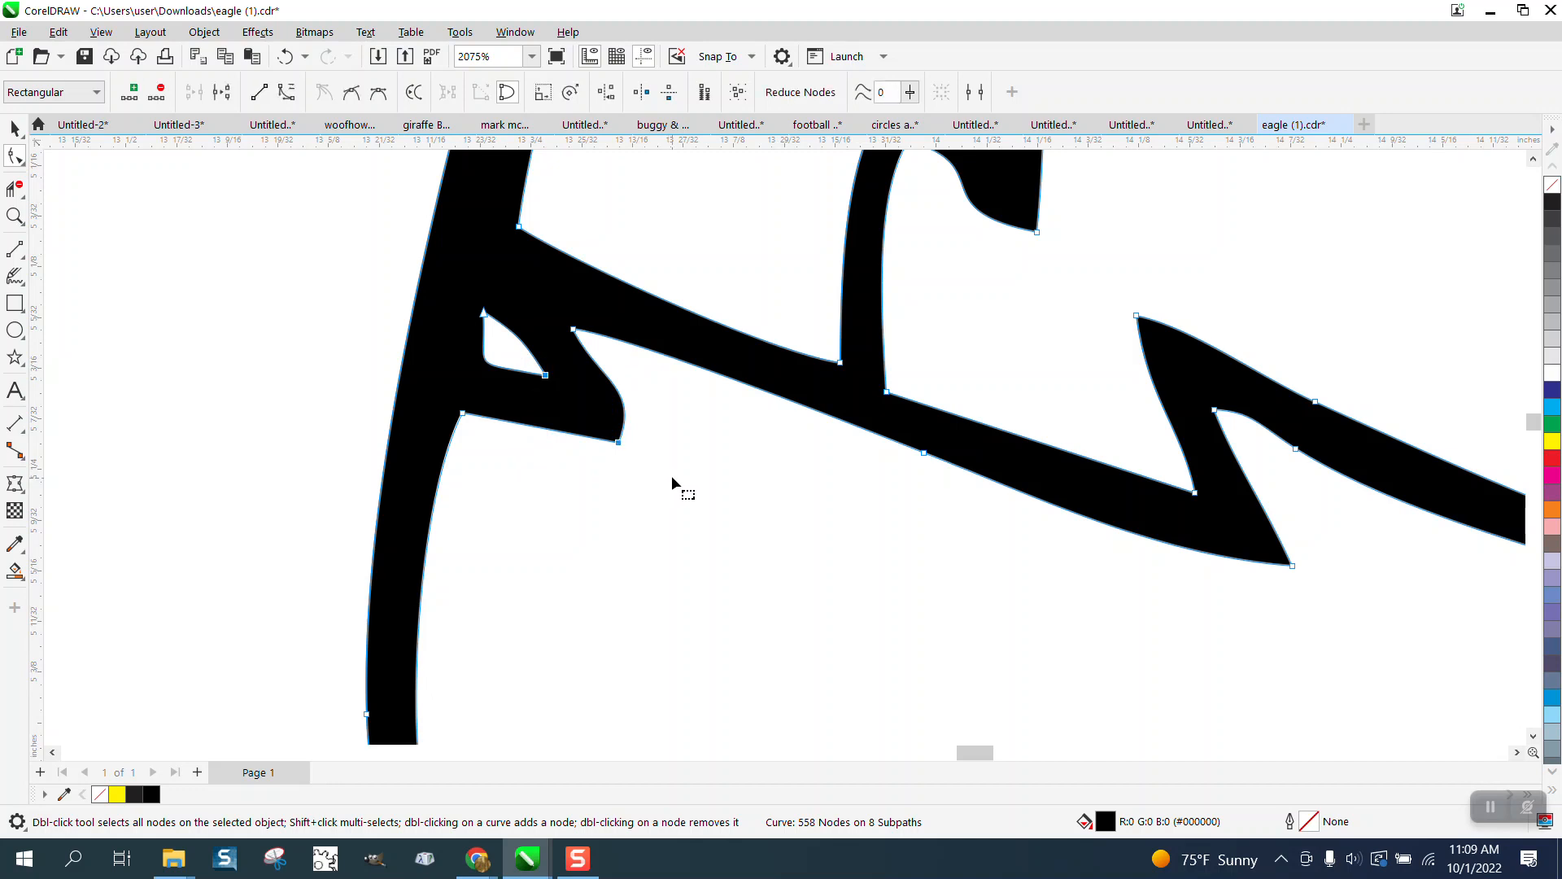
key("Delete")
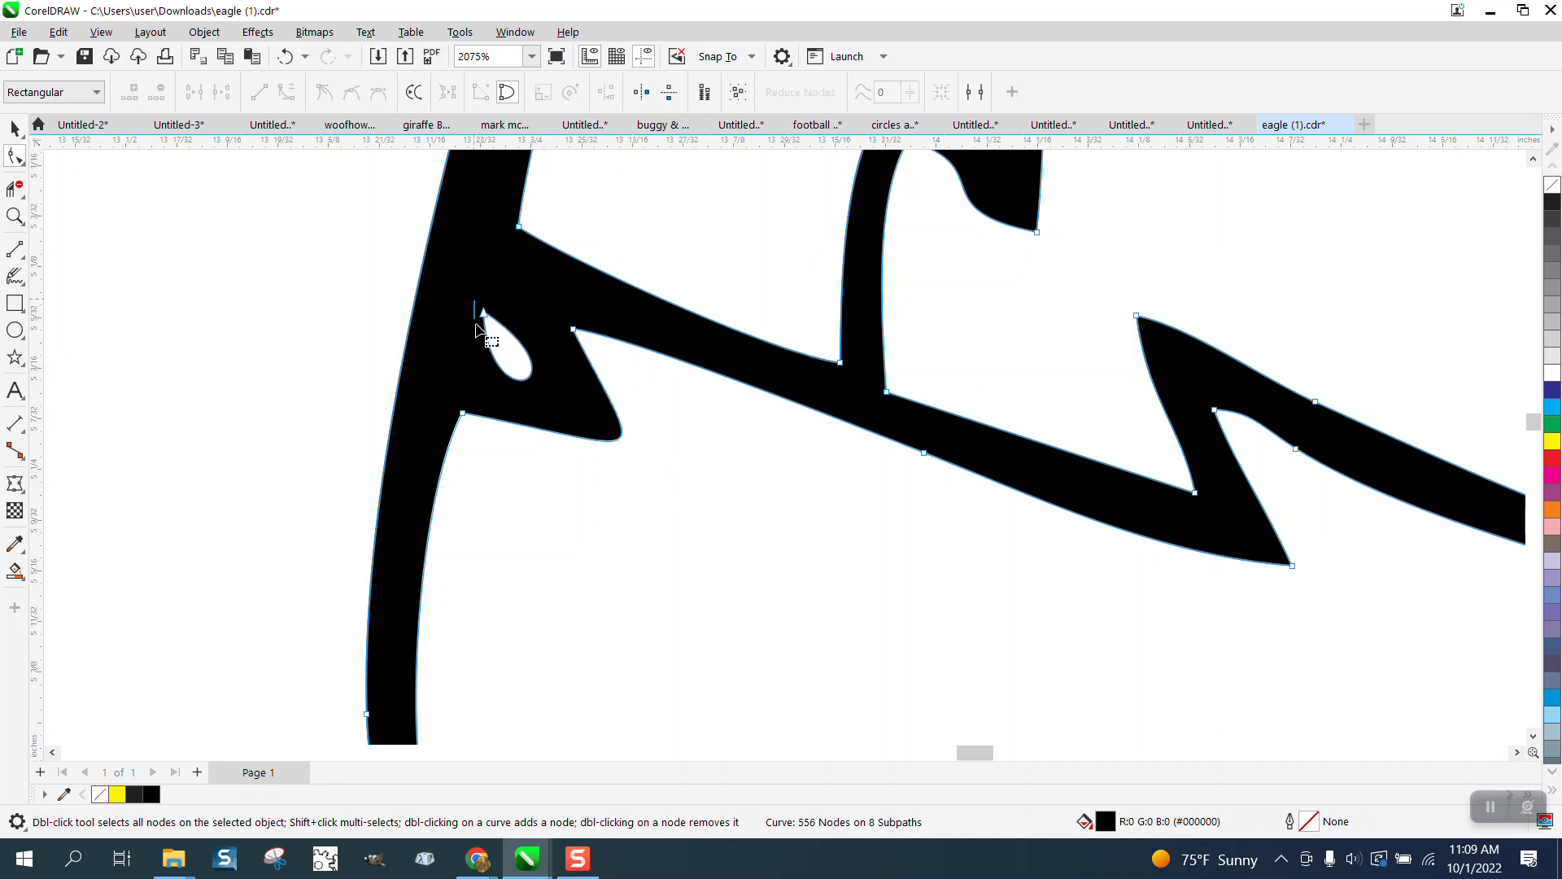
Step: Delete the teardrop hole's nodes, curve the joint's inner edge, and remove the extra node
left_click_drag(475, 302, 595, 407)
key("Delete")
key("Delete")
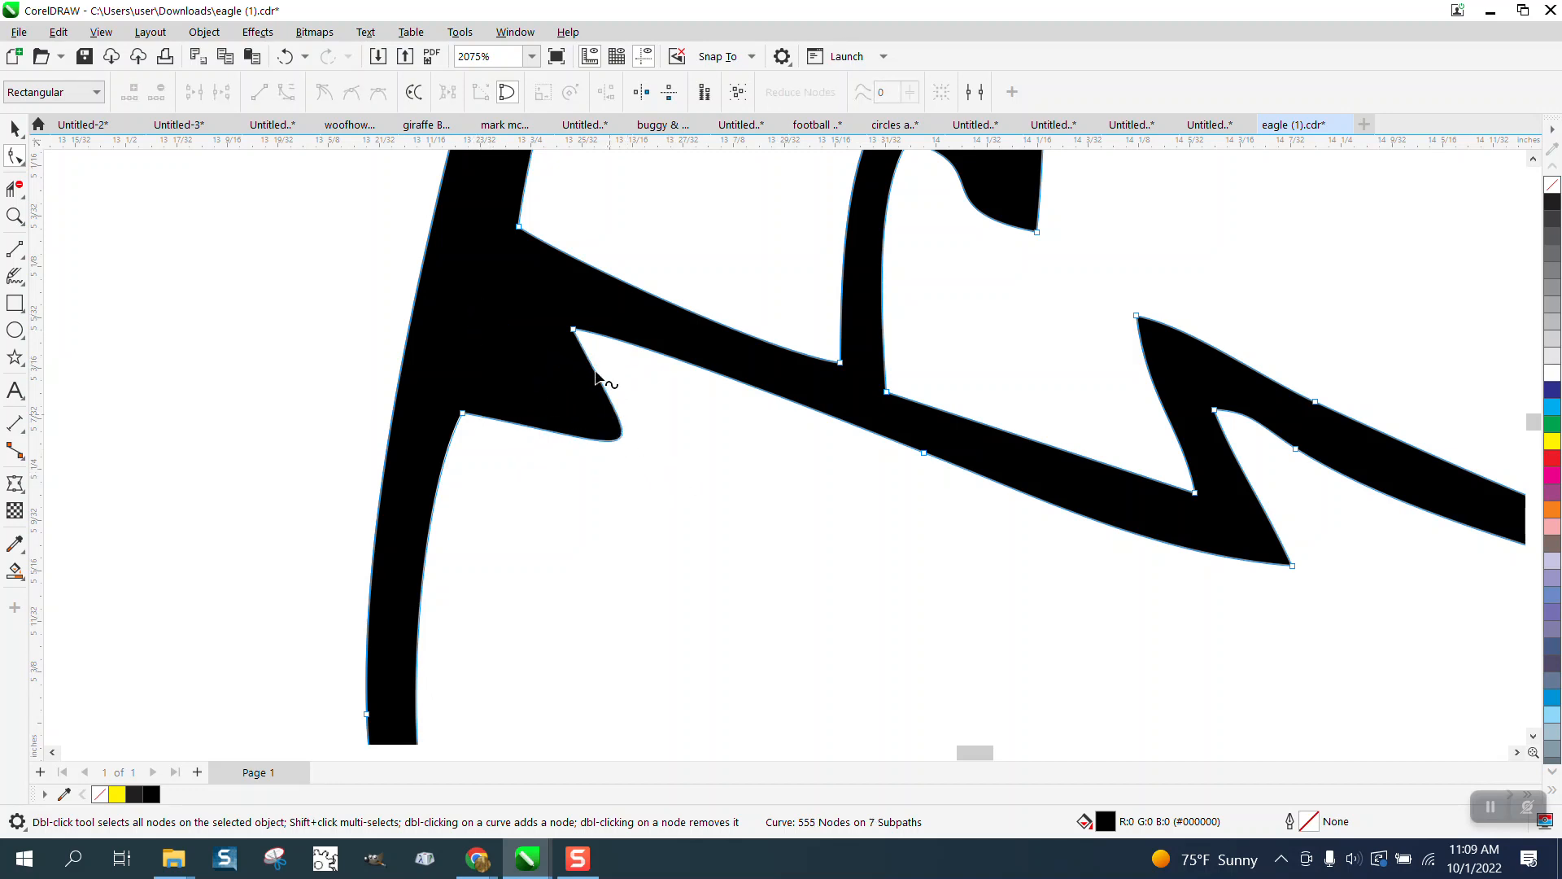
left_click(573, 330)
mouse_move(654, 474)
left_mouse_down()
mouse_move(409, 255)
mouse_move(407, 291)
mouse_move(610, 415)
mouse_move(499, 339)
mouse_move(530, 402)
mouse_move(434, 431)
left_mouse_up()
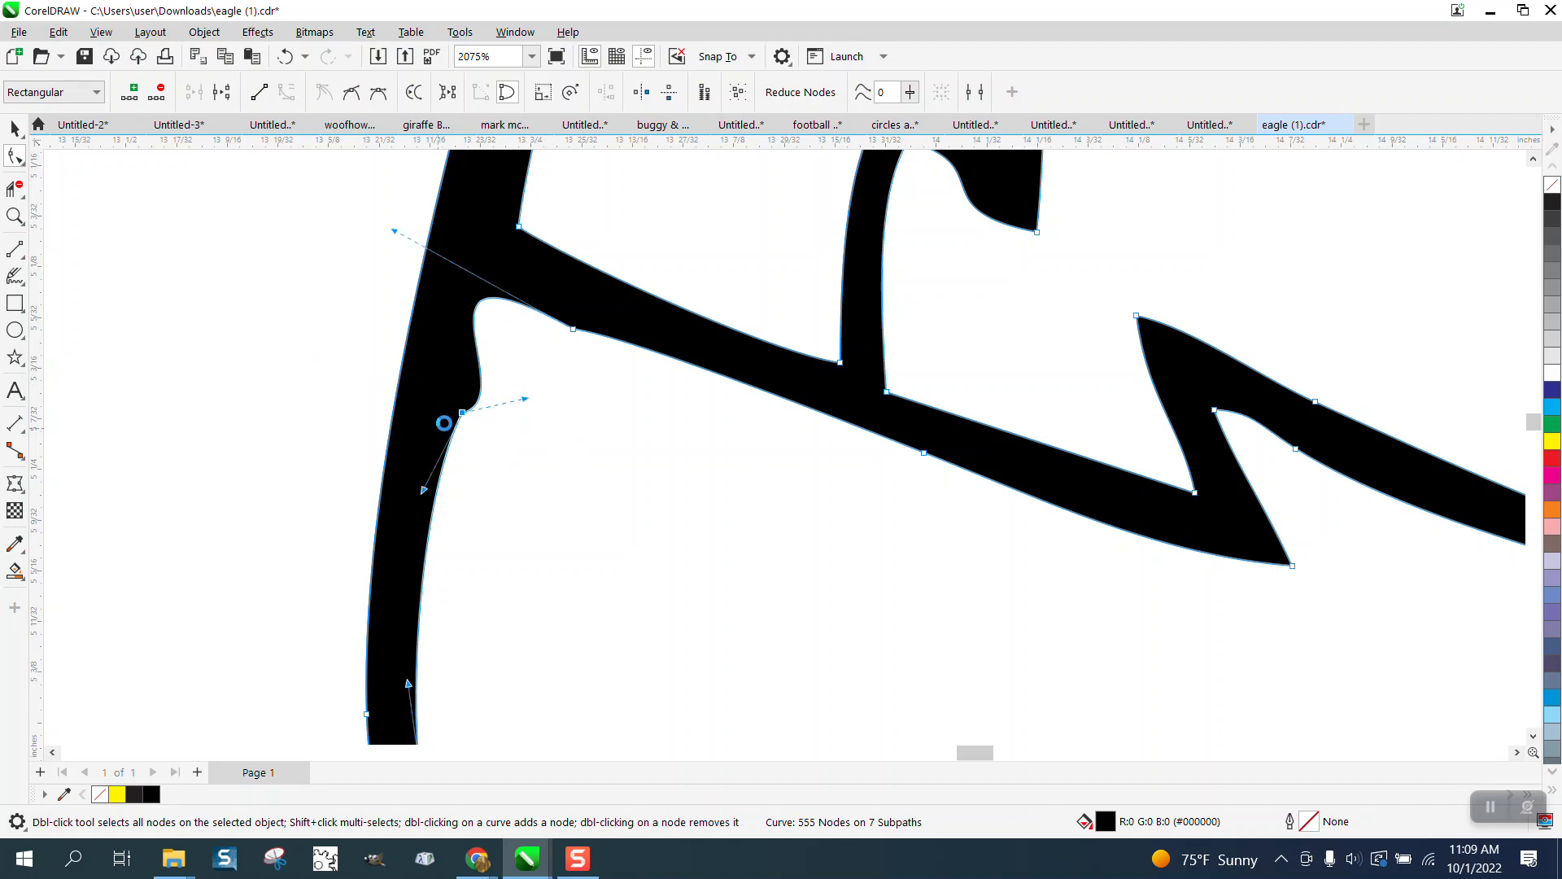
key("Delete")
scroll(447, 429, "down", 2)
scroll(702, 432, "down", 6)
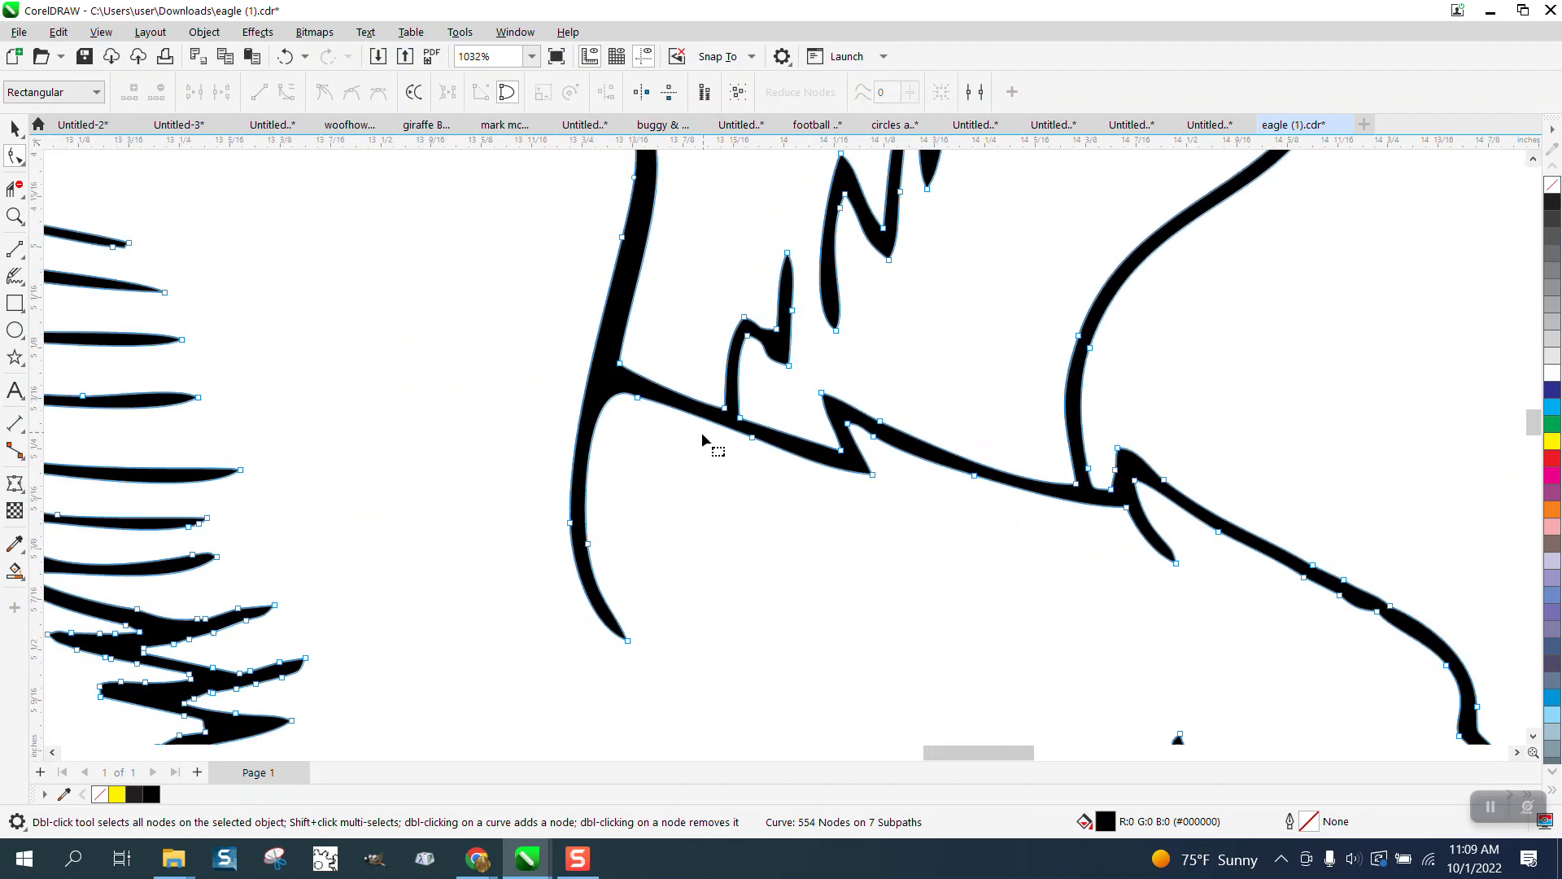
Step: With the Smooth brush, smooth the bump along the top of the eagle's beak
left_click(15, 216)
left_click_drag(921, 475, 1245, 618)
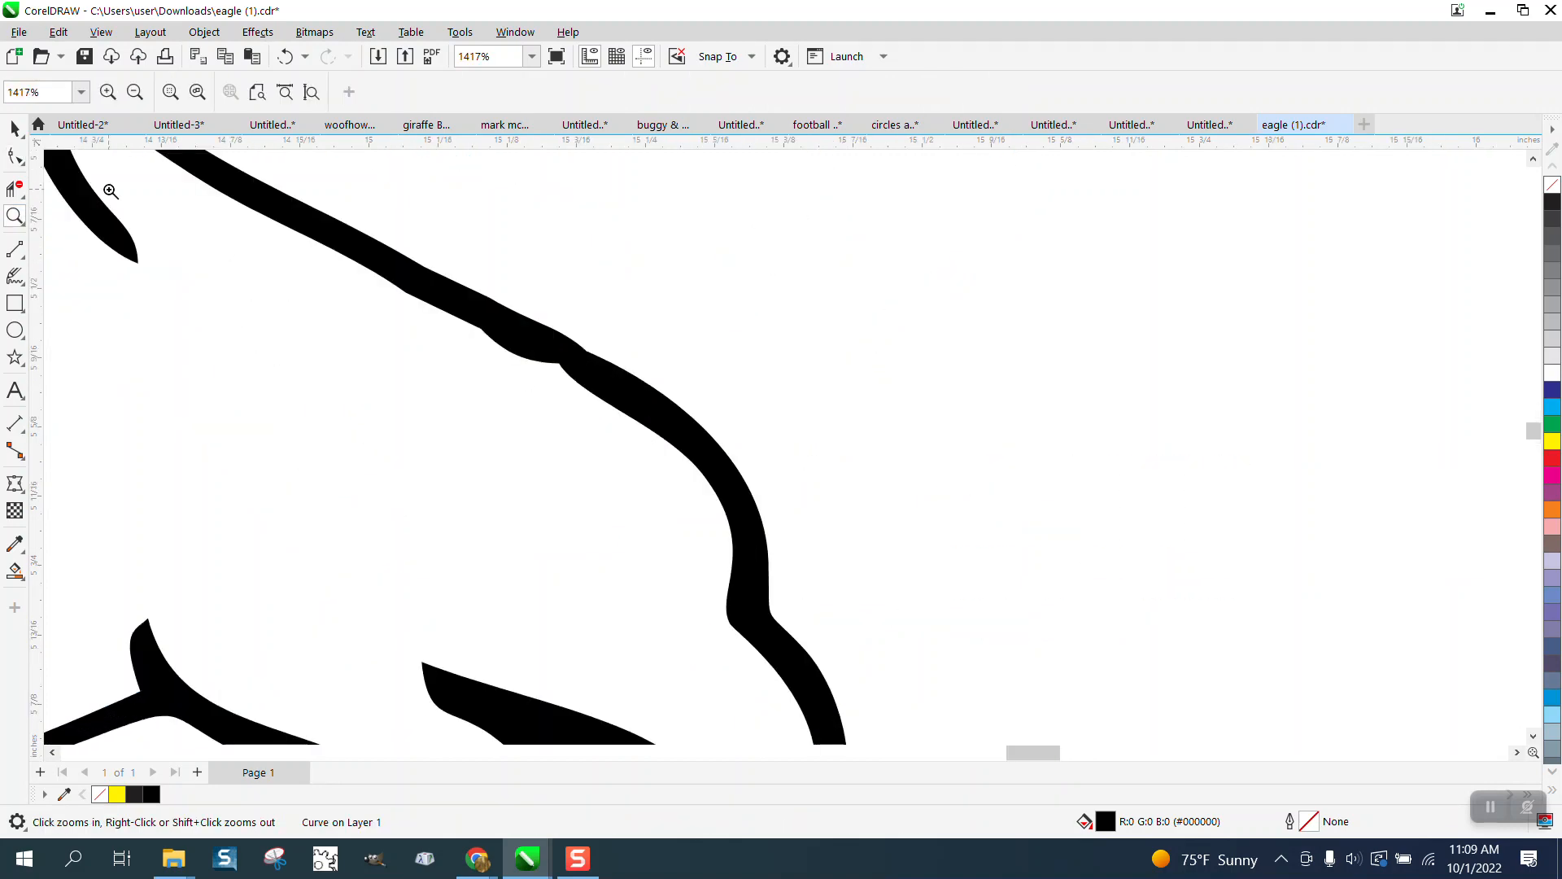
left_click(15, 157)
left_click(23, 164)
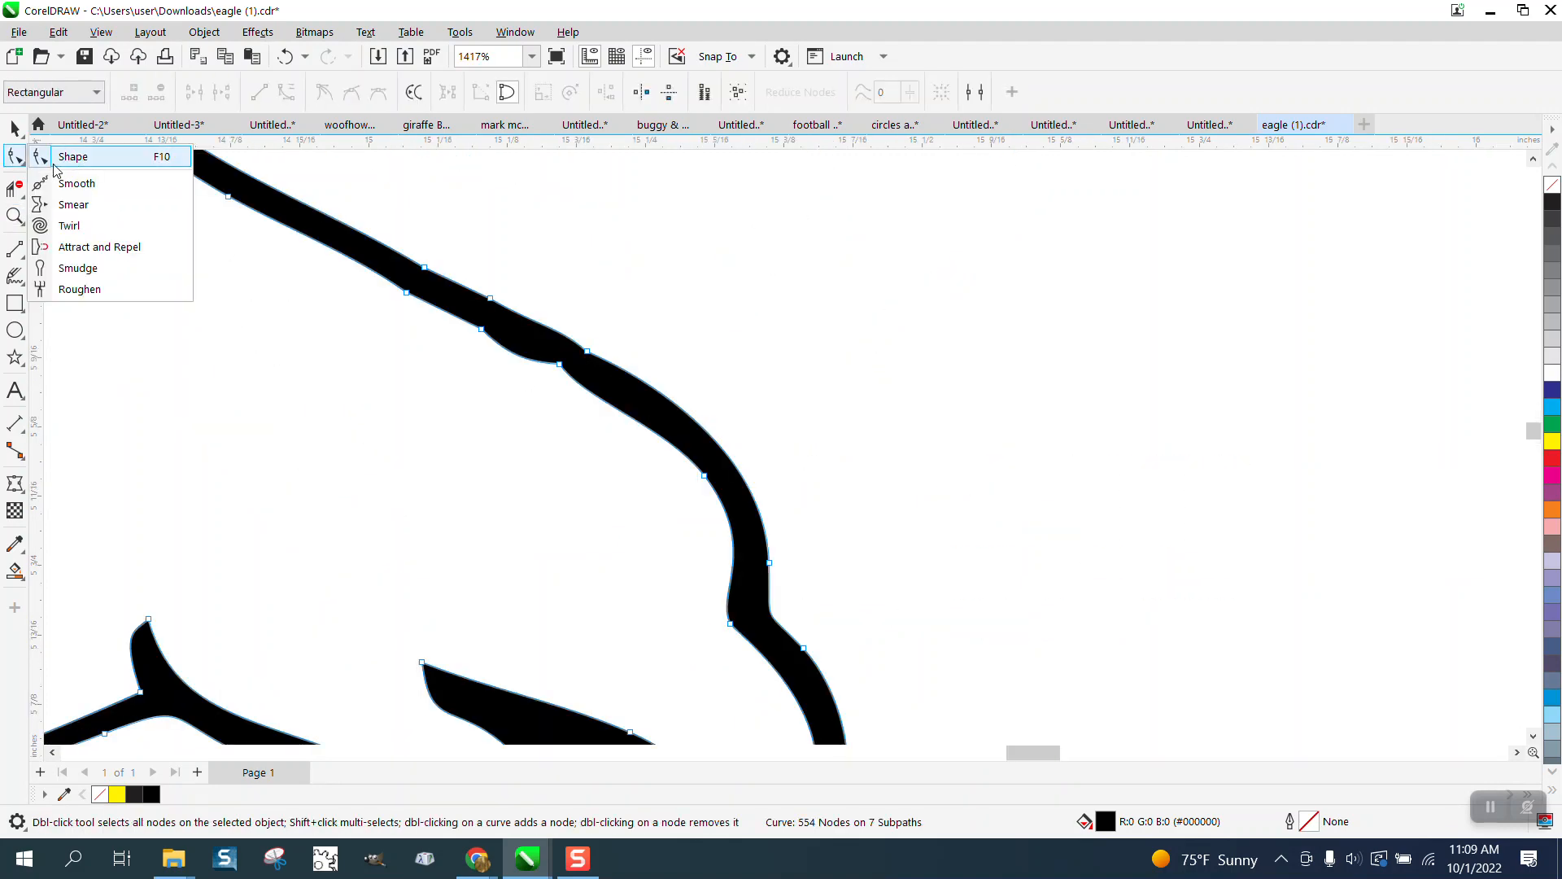
left_click(76, 184)
mouse_move(512, 318)
left_mouse_down()
mouse_move(608, 384)
mouse_move(458, 310)
mouse_move(376, 243)
mouse_move(516, 323)
left_mouse_up()
scroll(516, 323, "down", 7)
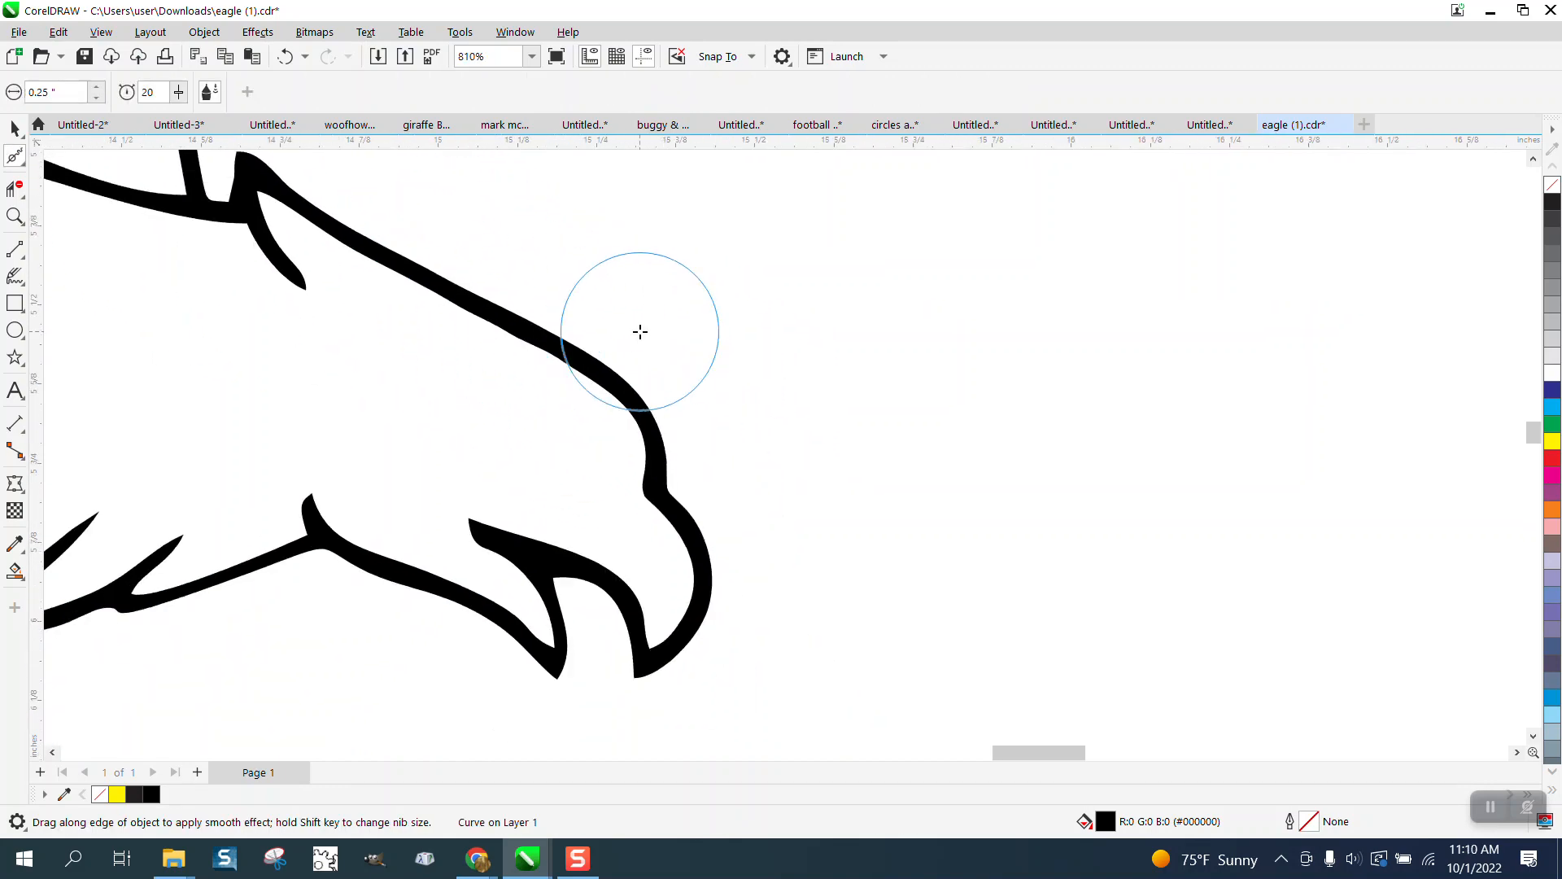
scroll(793, 365, "down", 1)
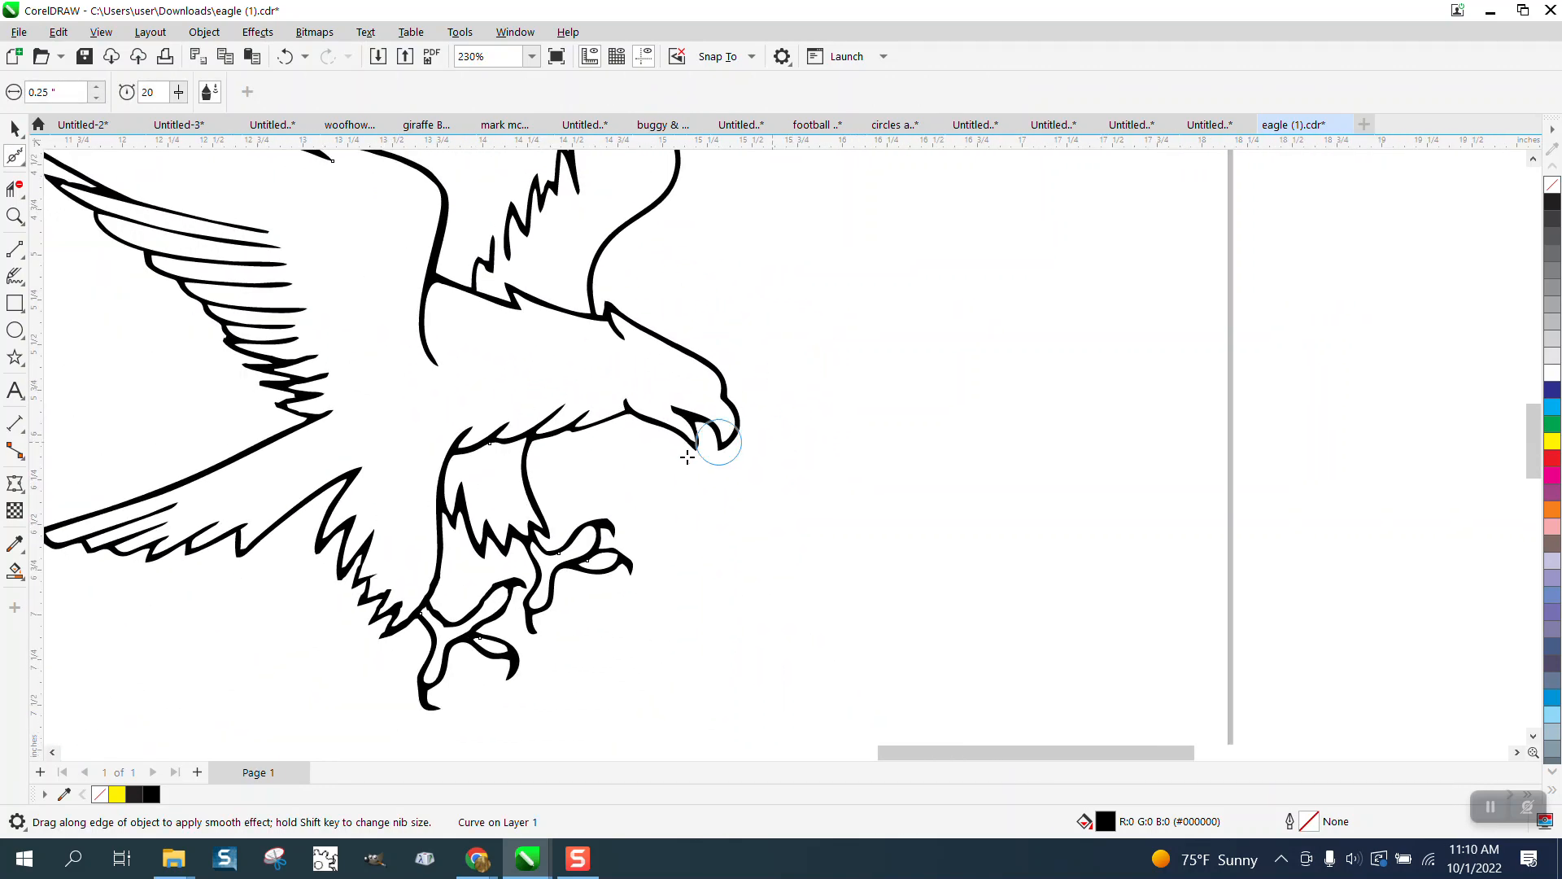
Step: Smooth the jagged contours of the lower foot and the zigzag wing's edges
left_click(14, 215)
left_click_drag(406, 552, 558, 677)
left_click(16, 157)
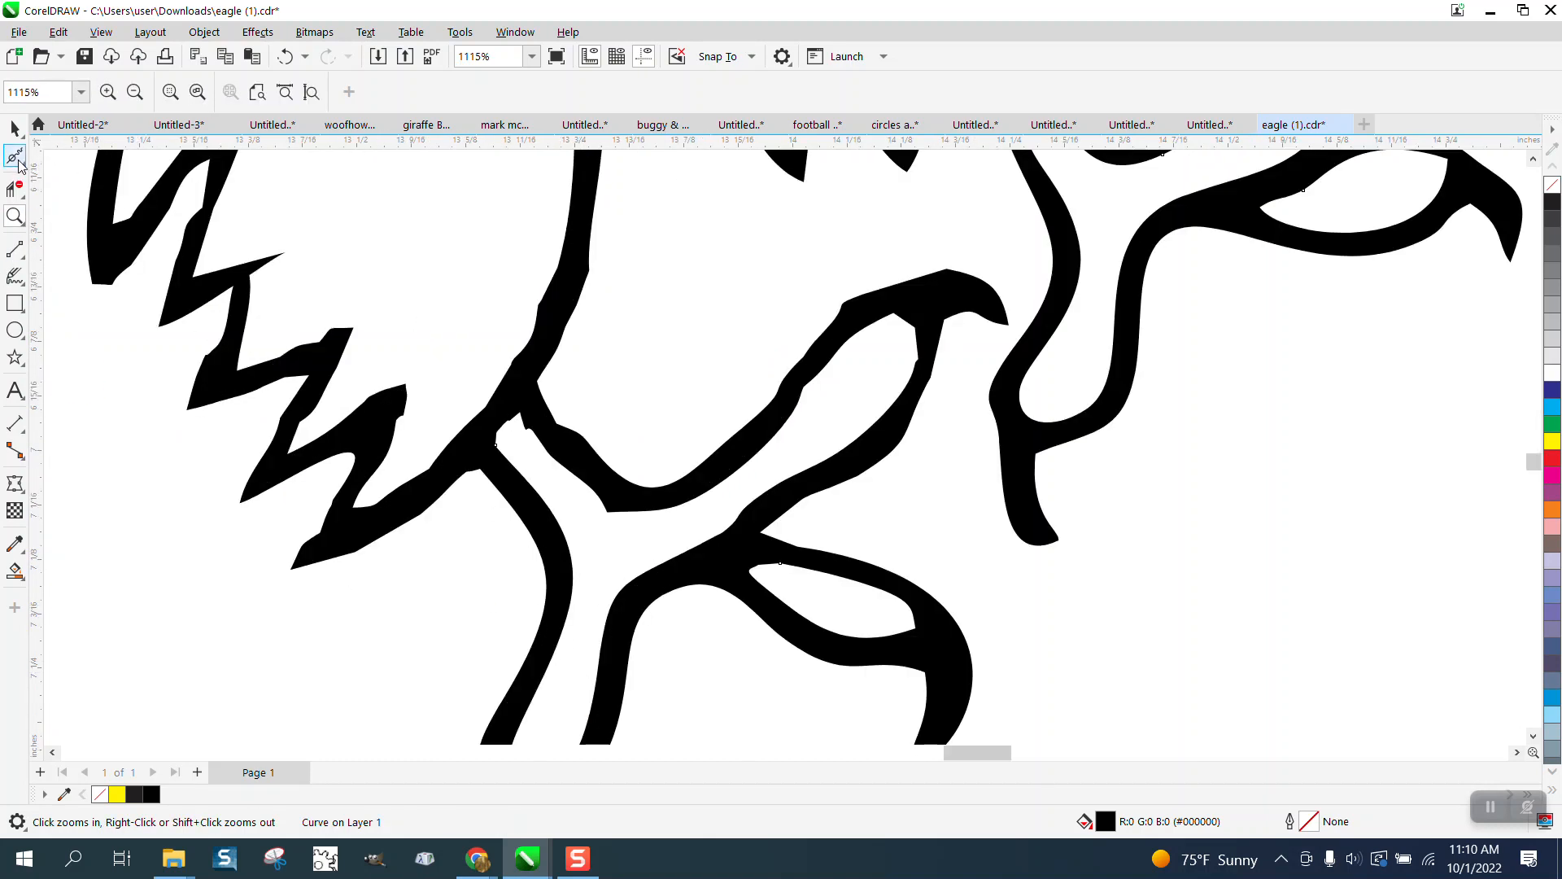
mouse_move(568, 307)
left_mouse_down()
mouse_move(530, 359)
mouse_move(603, 447)
mouse_move(827, 325)
mouse_move(931, 298)
mouse_move(615, 466)
left_mouse_up()
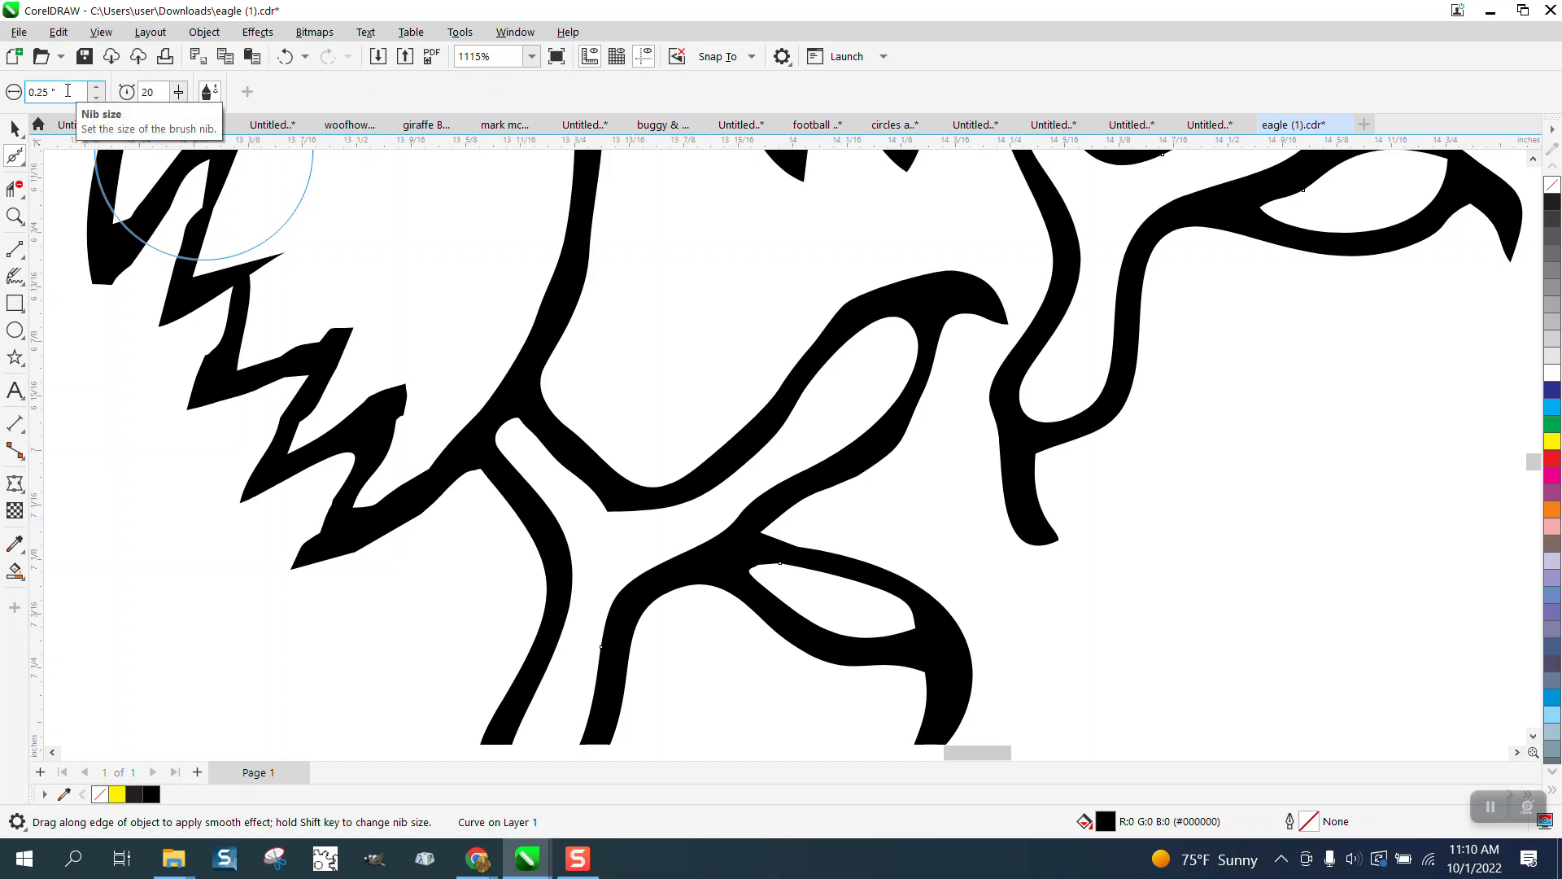
mouse_move(385, 438)
left_mouse_down()
mouse_move(357, 484)
mouse_move(342, 427)
mouse_move(299, 423)
mouse_move(335, 353)
mouse_move(223, 380)
mouse_move(245, 288)
mouse_move(192, 293)
left_mouse_up()
scroll(428, 359, "down", 2)
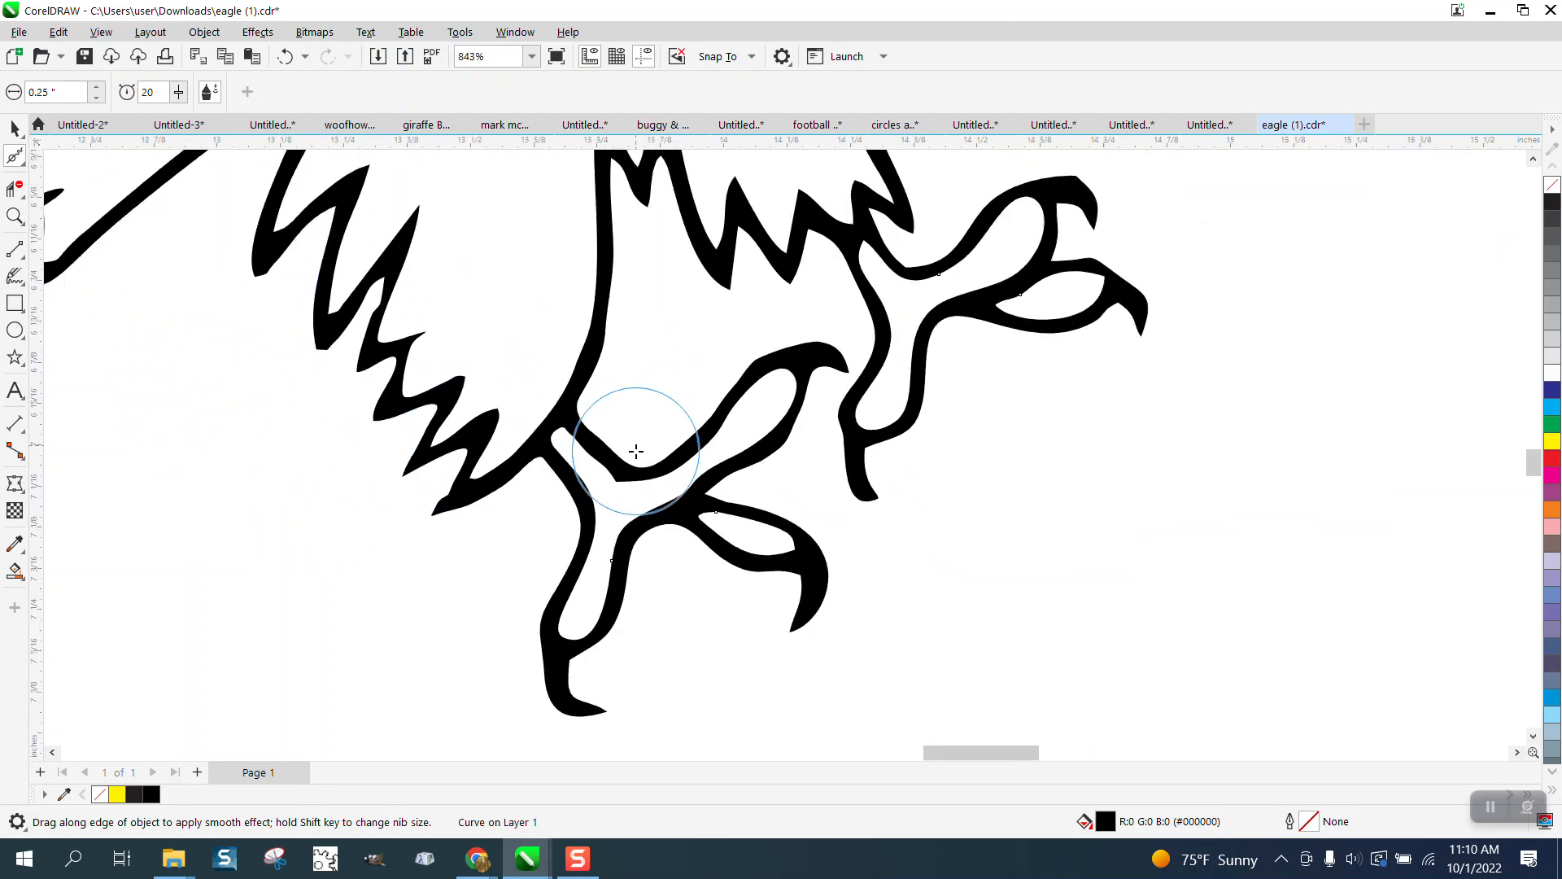
mouse_move(391, 325)
left_mouse_down()
mouse_move(418, 261)
mouse_move(323, 323)
mouse_move(326, 252)
mouse_move(383, 331)
left_mouse_up()
scroll(687, 511, "down", 2)
mouse_move(535, 414)
left_mouse_down()
mouse_move(446, 346)
mouse_move(493, 291)
mouse_move(468, 248)
mouse_move(346, 338)
mouse_move(252, 378)
mouse_move(138, 373)
left_mouse_up()
scroll(966, 716, "down", 4)
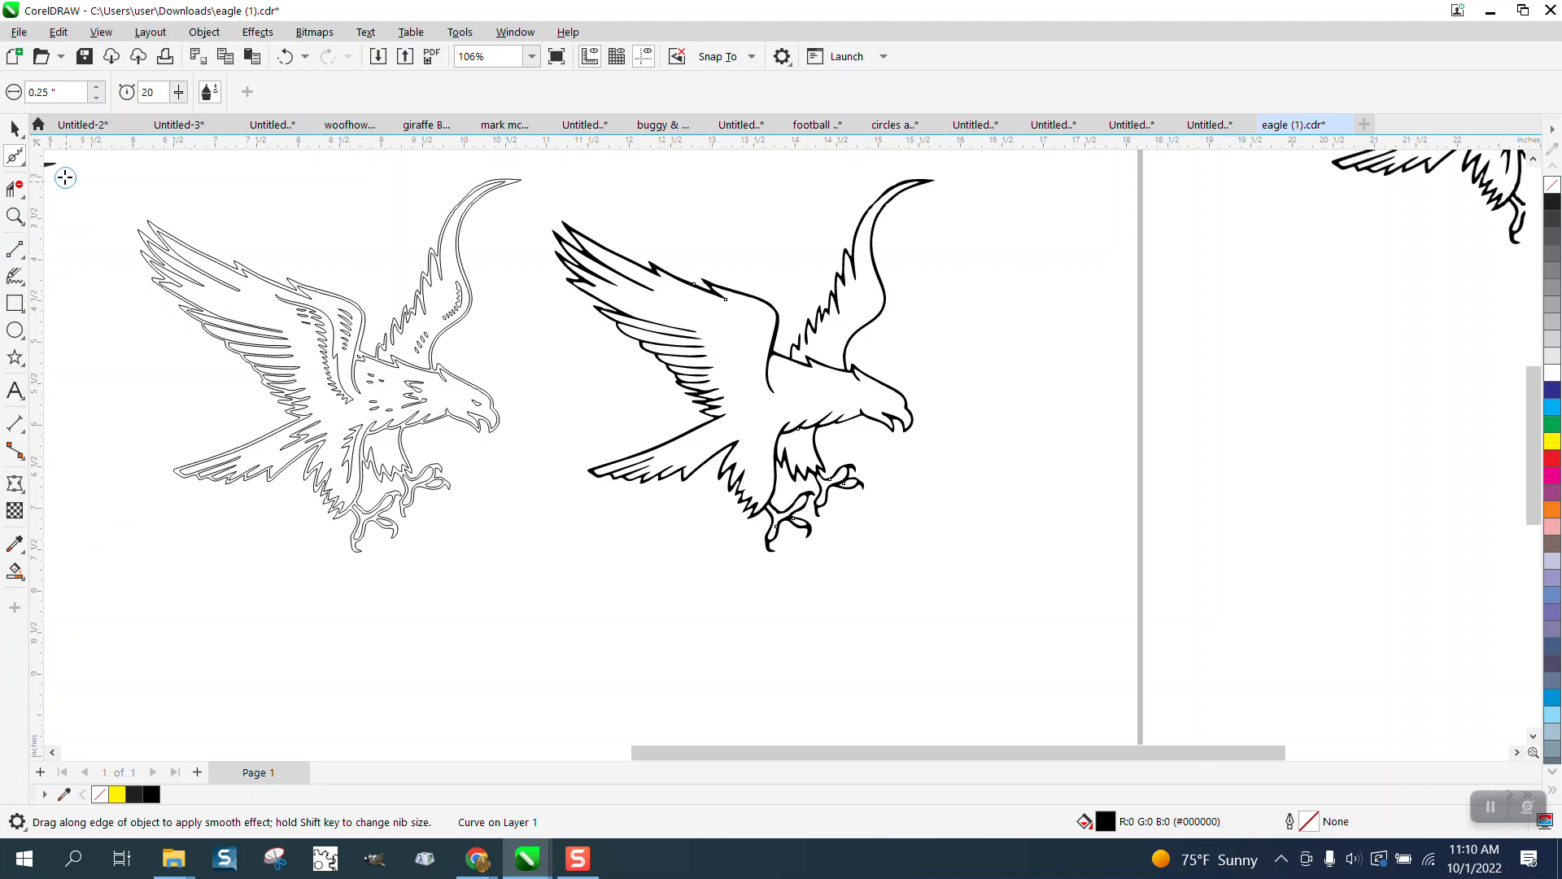
Step: Smart-fill an enclosed feather region of the outline eagle black and shift it 5 inches onto the solid eagle
left_click(14, 128)
left_click(15, 215)
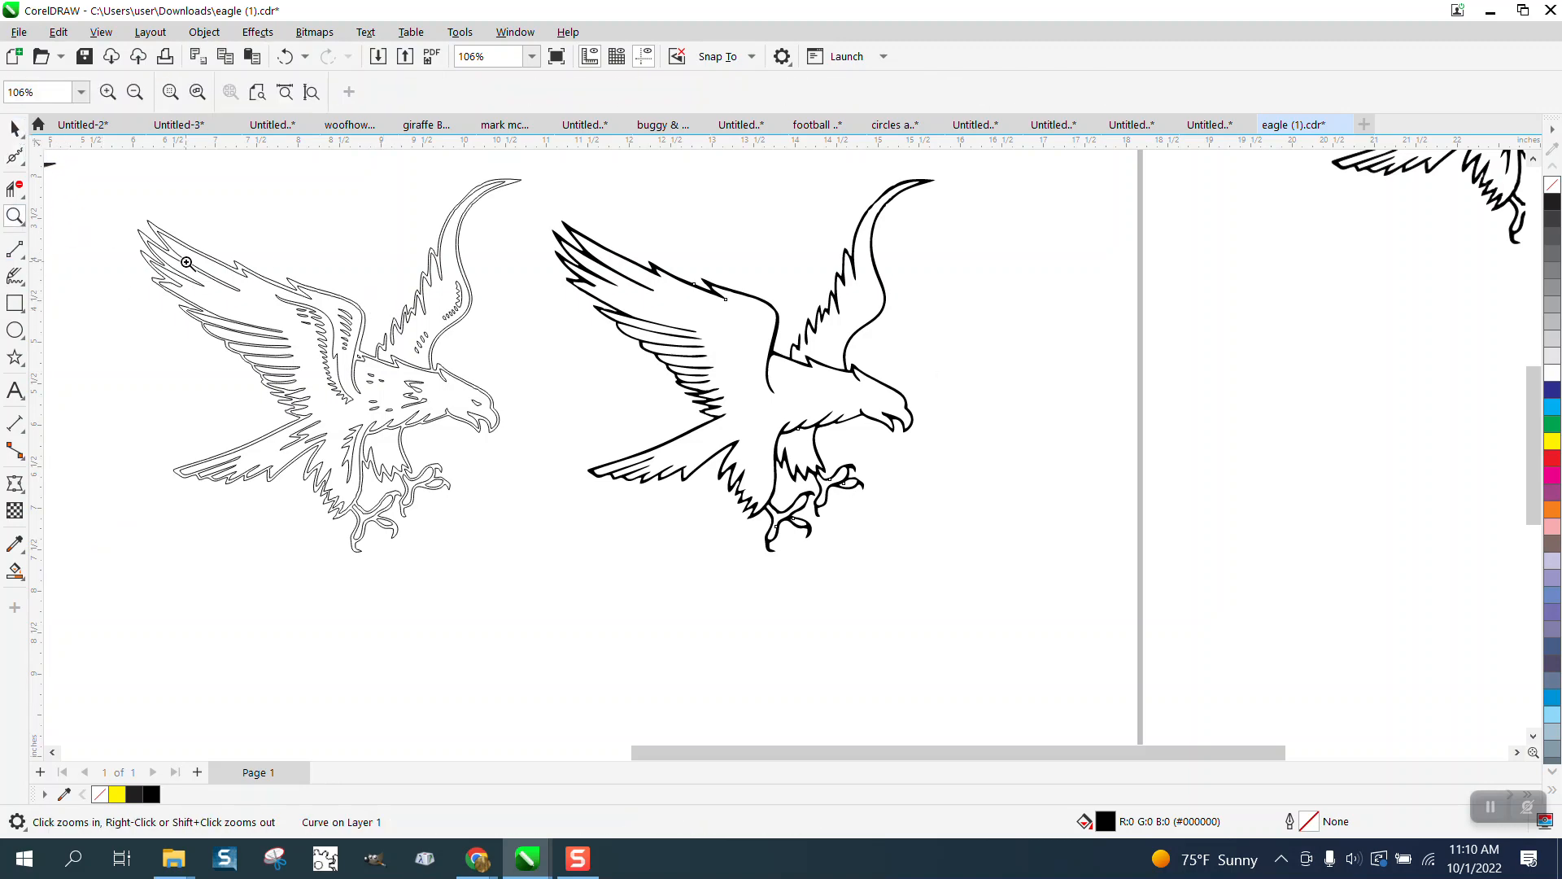
left_click_drag(489, 450, 661, 531)
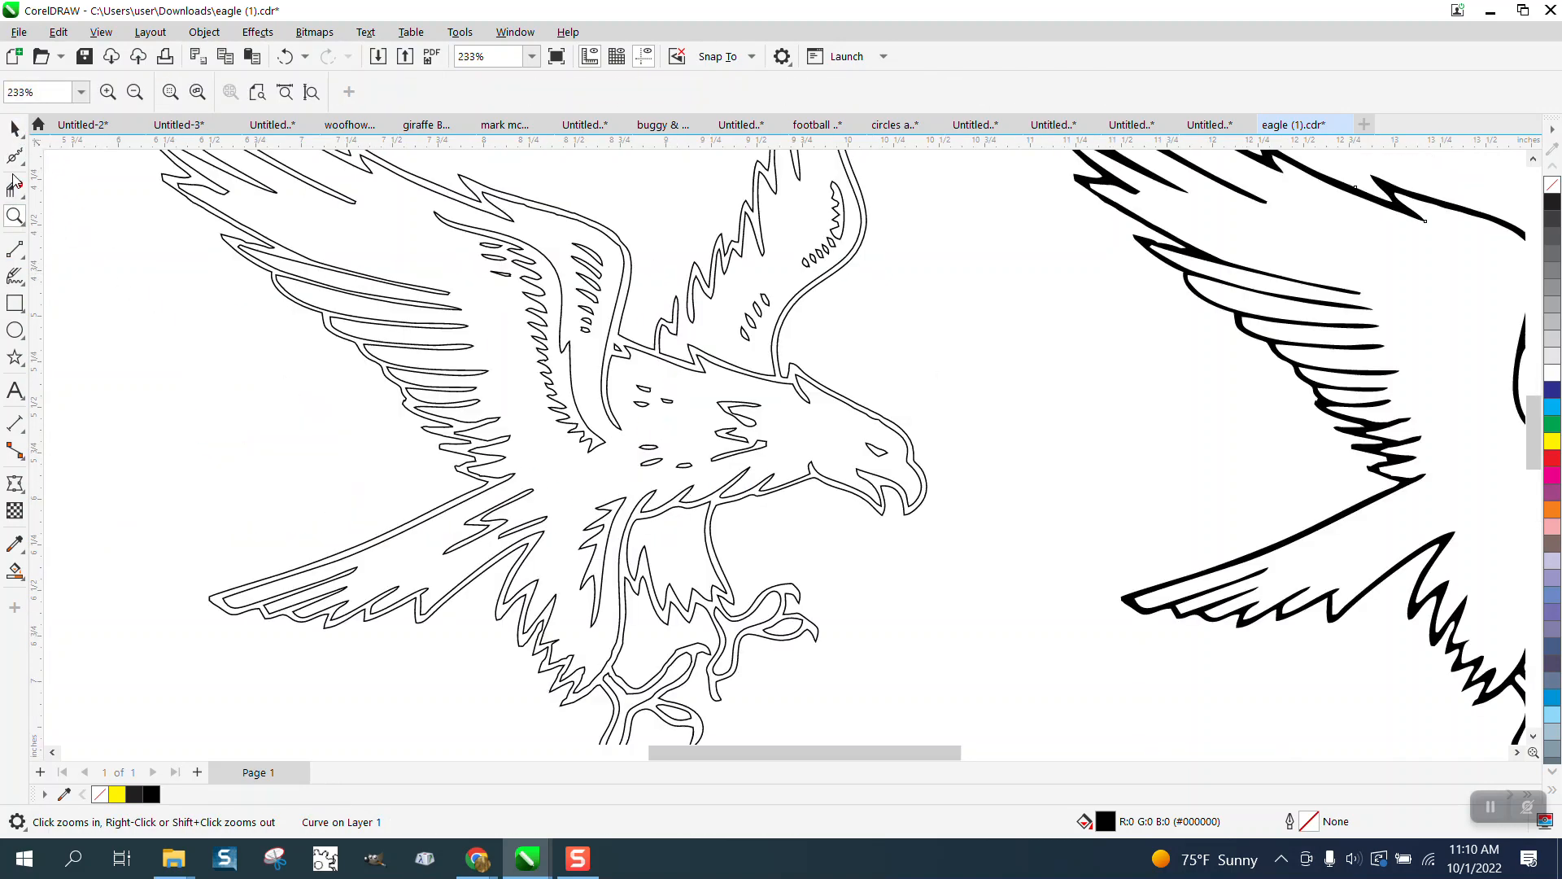
left_click(14, 572)
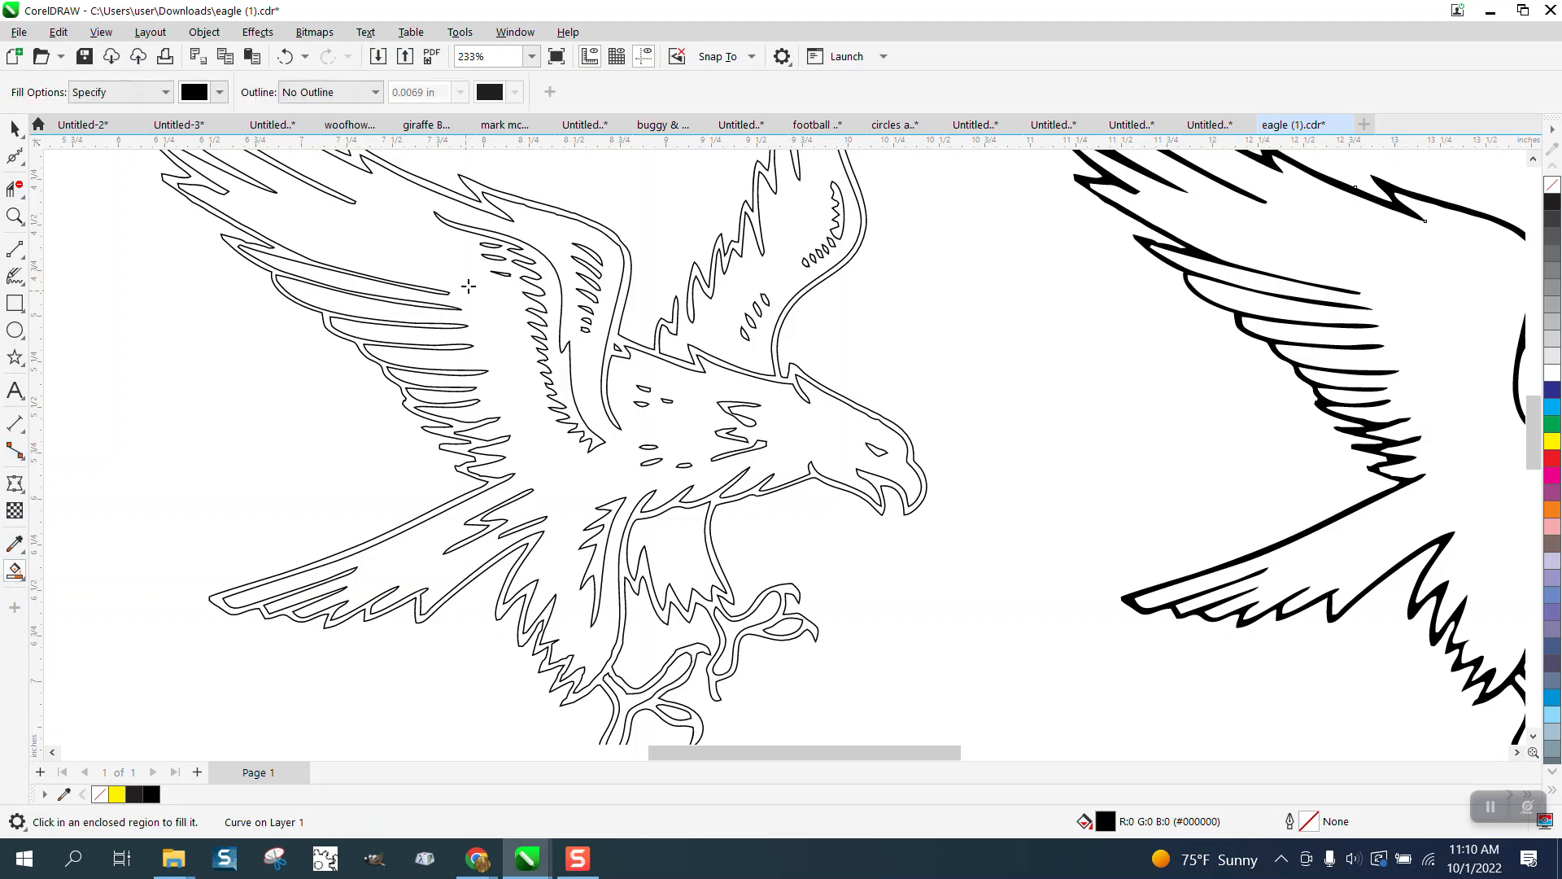
left_click(538, 265)
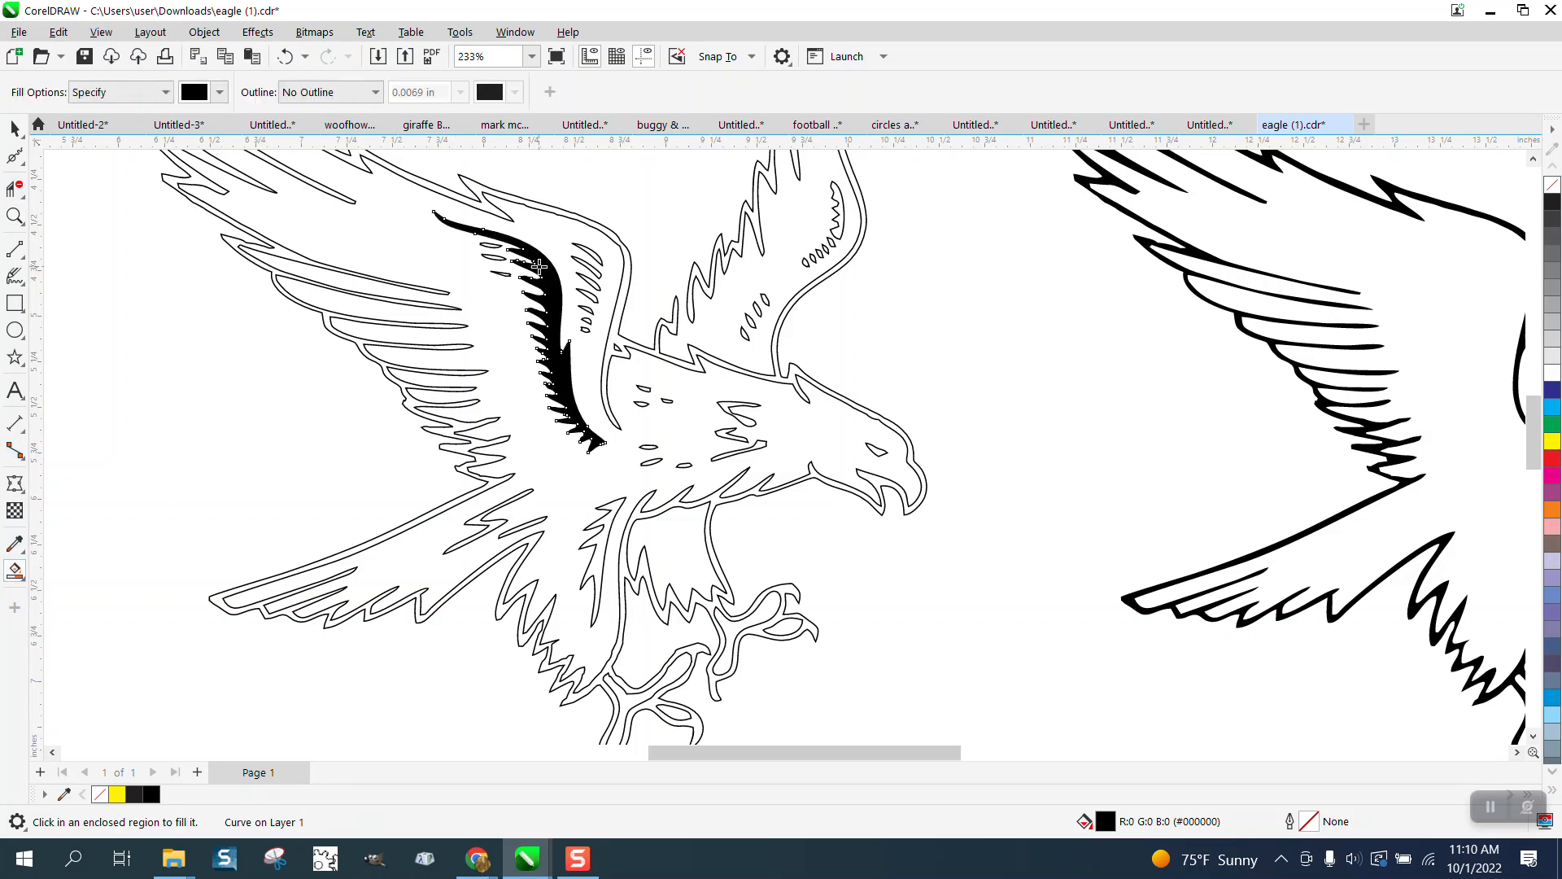
key("Right")
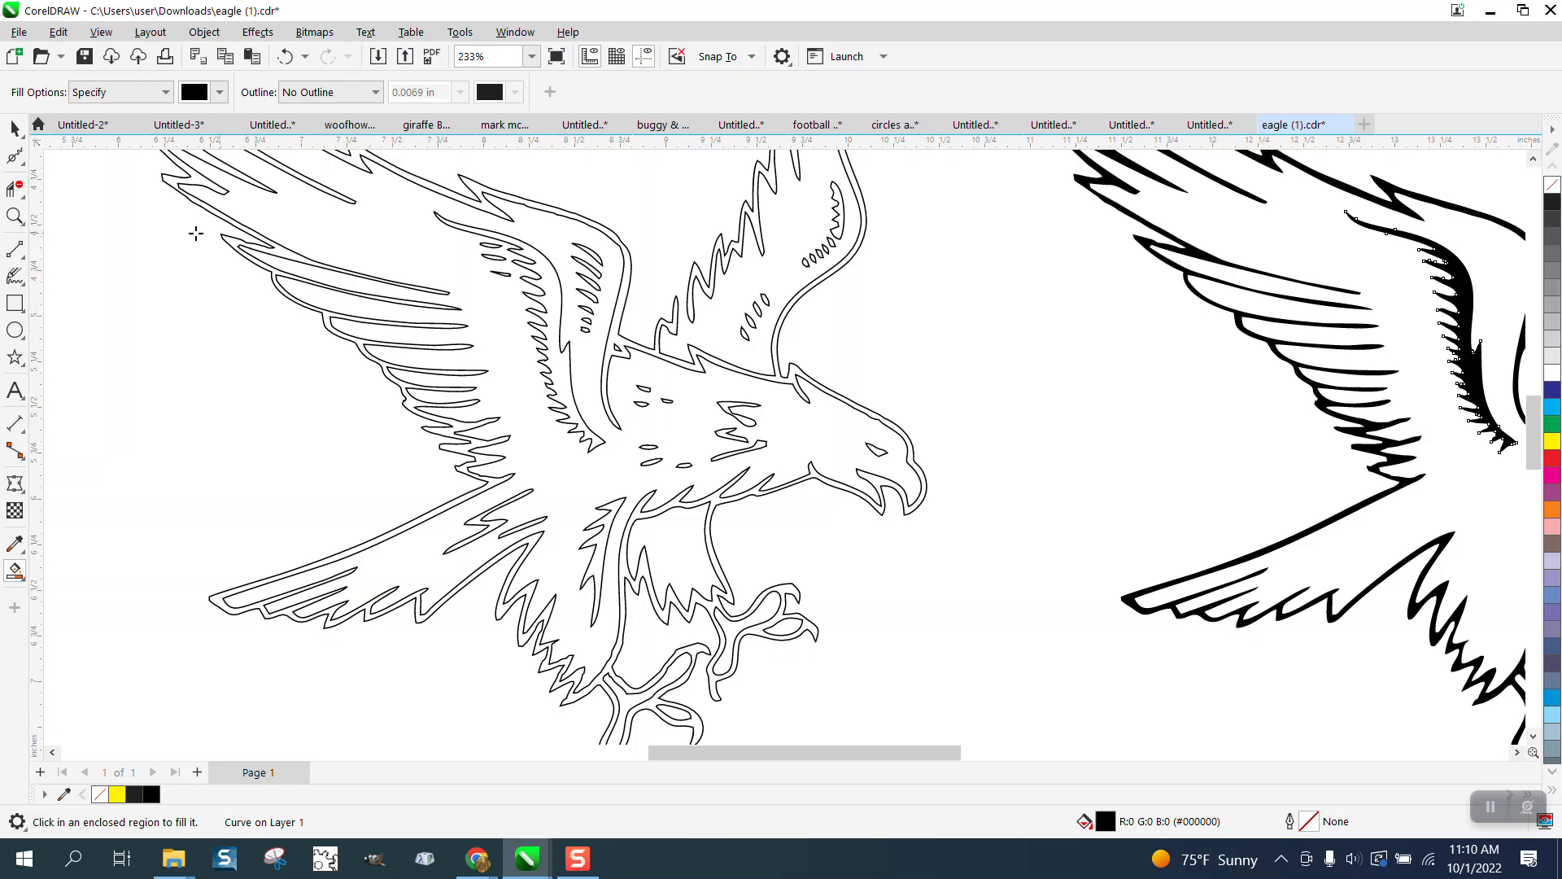
Step: Fill the wing's small feather slits black and move those fills onto the solid eagle
key("z")
left_click_drag(633, 358, 783, 413)
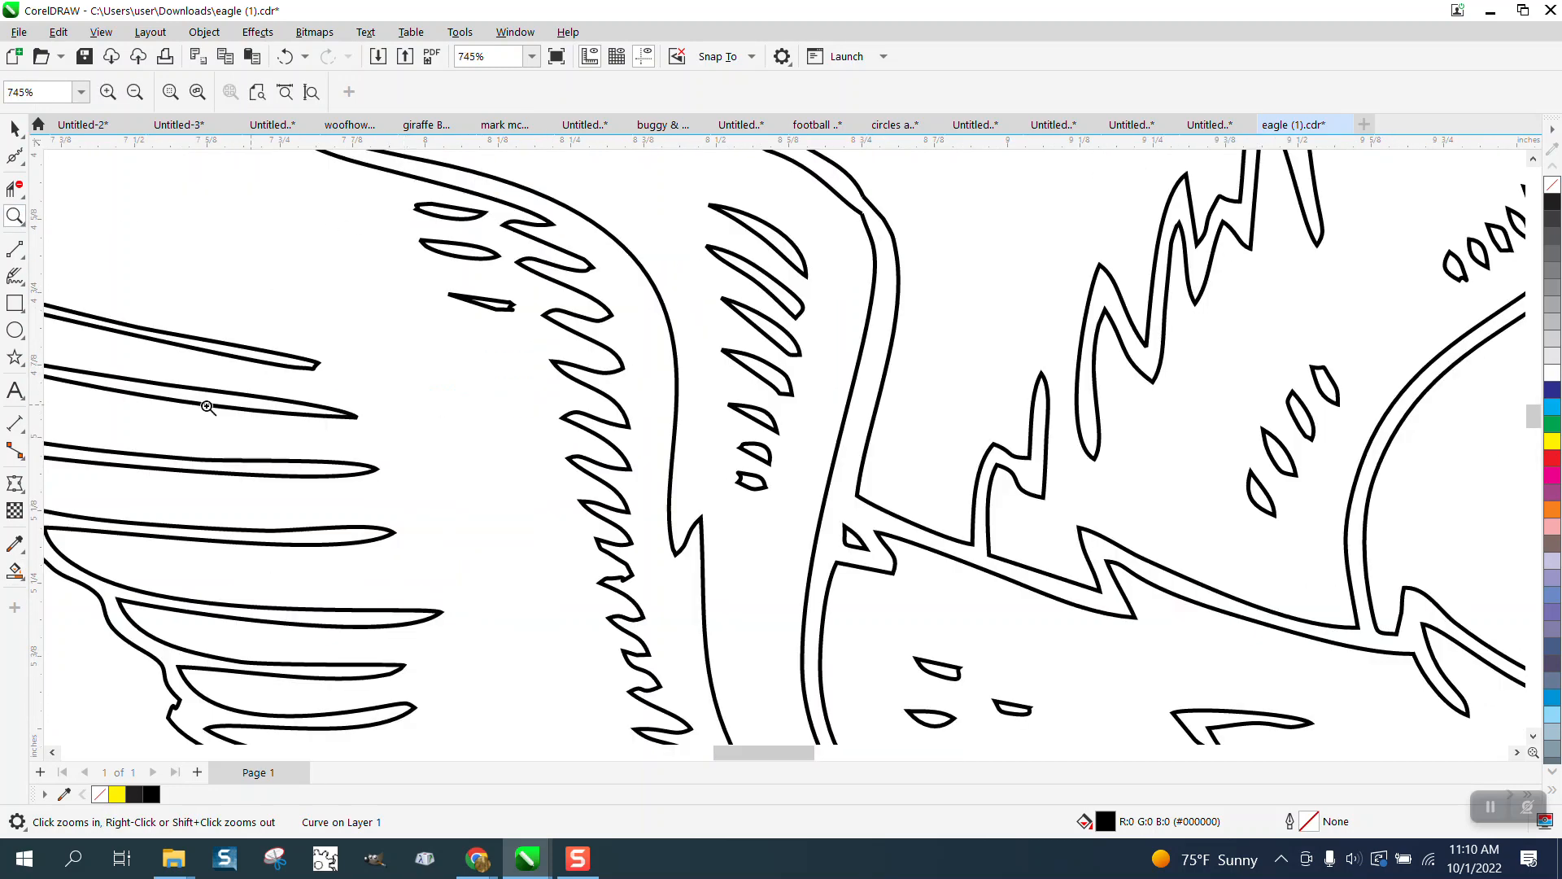
left_click(15, 572)
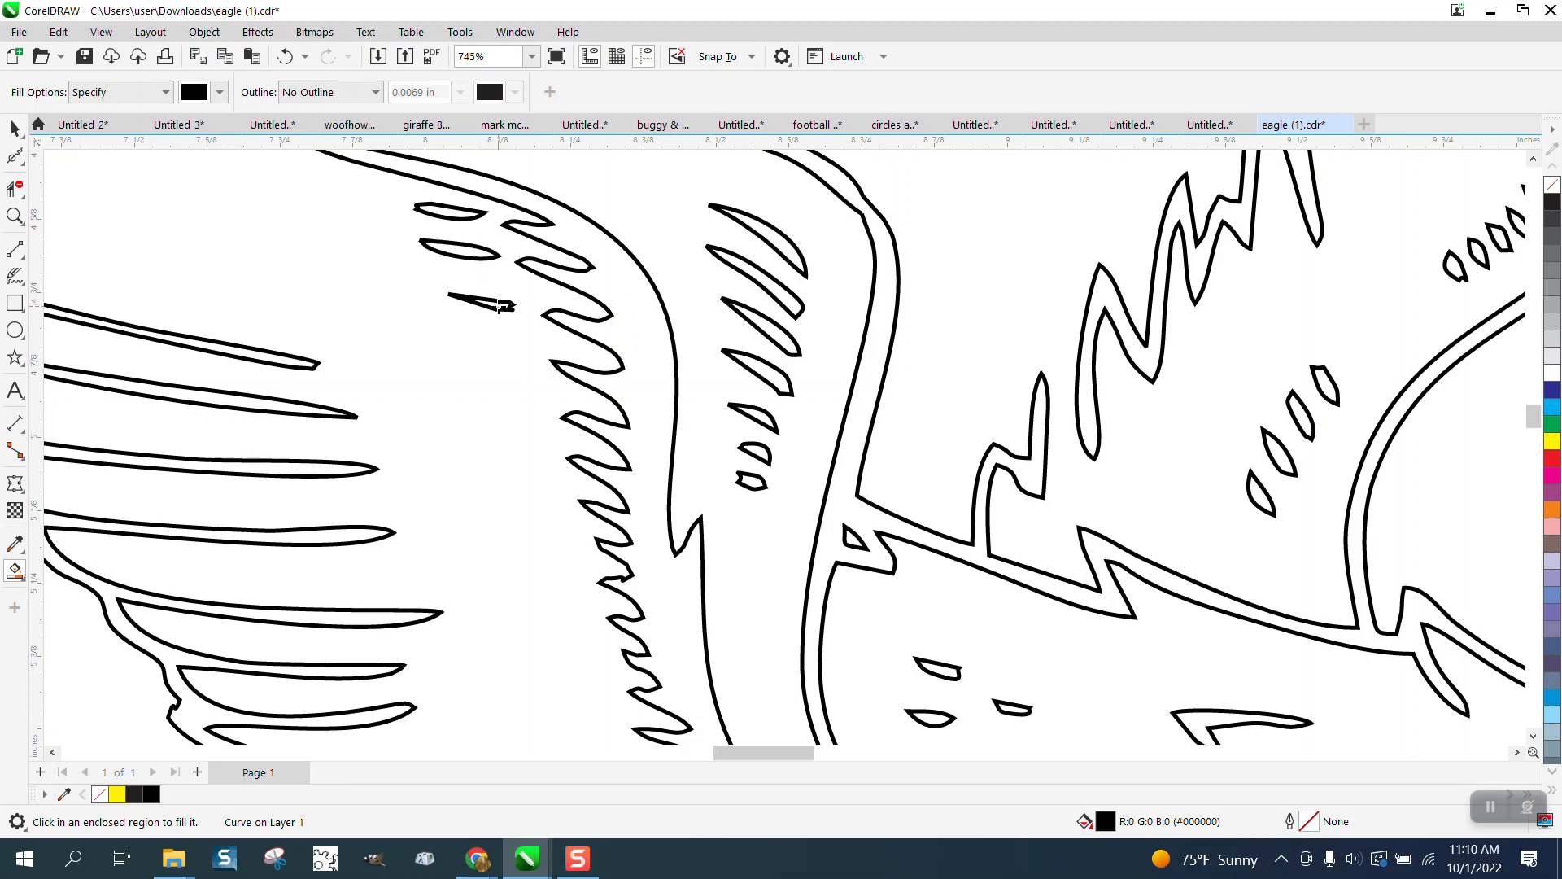
left_click(780, 237)
key("ctrl+z")
key("ctrl+z")
scroll(724, 413, "down", 1)
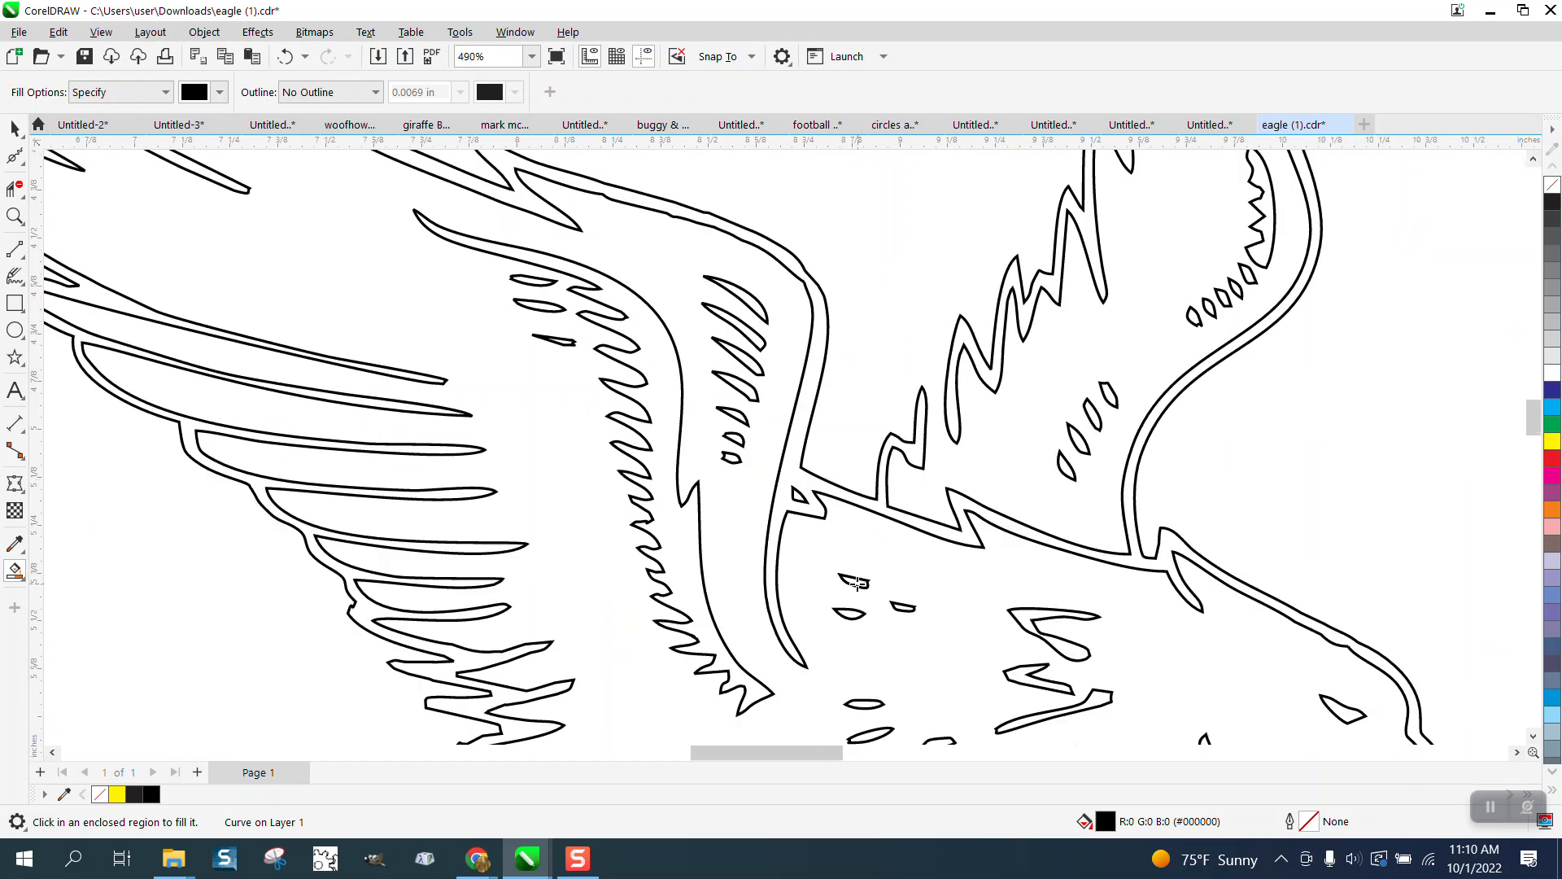
key("ctrl+z")
scroll(1248, 277, "down", 2)
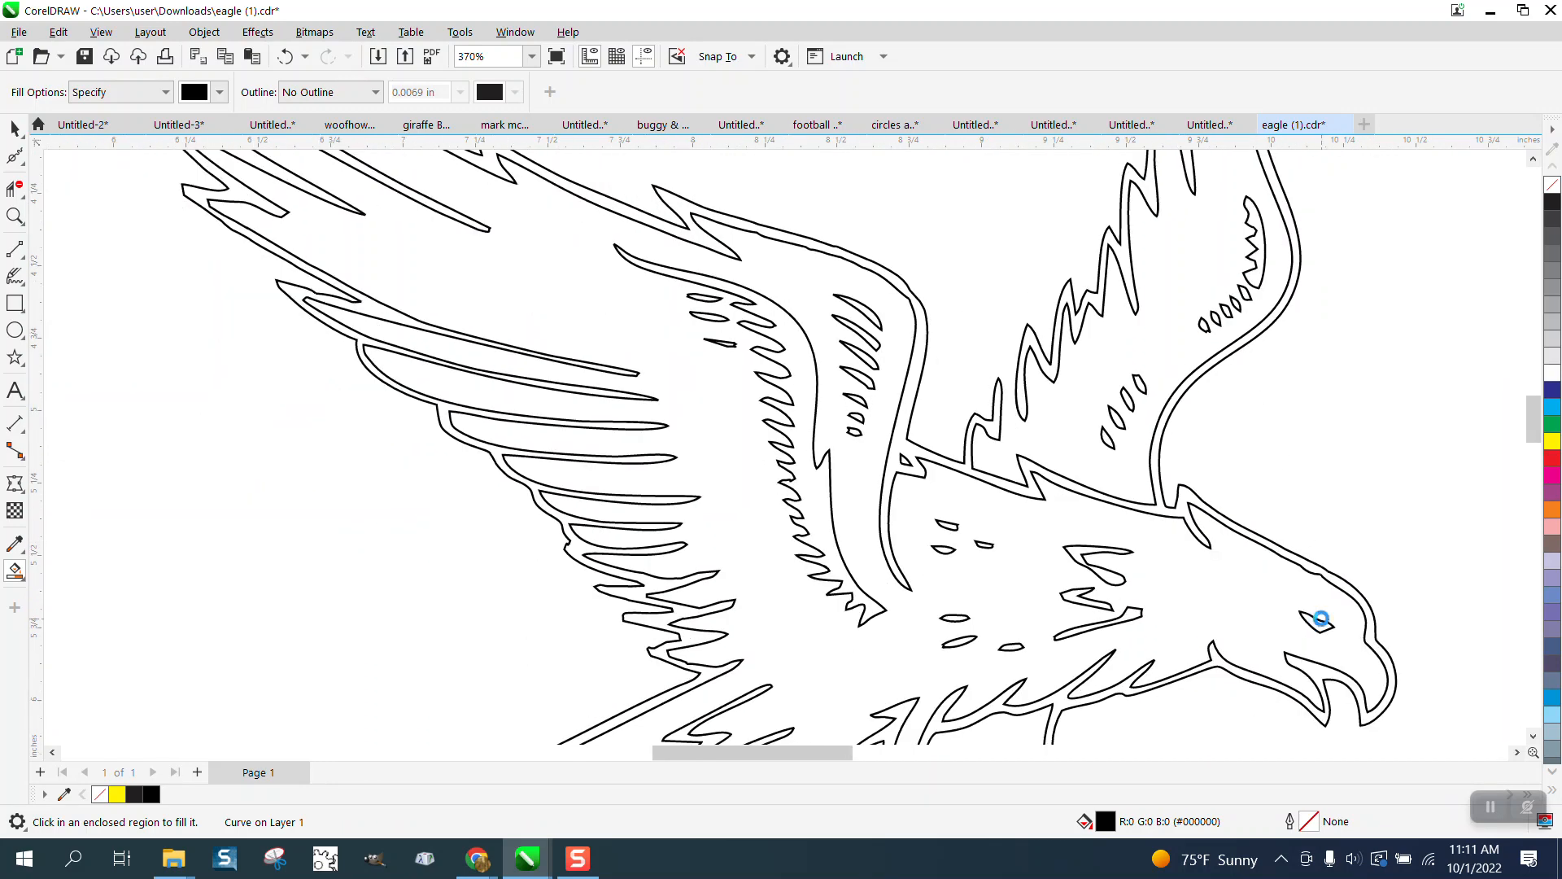
Step: Fill the eye and feather shapes black, undoing an unwanted whole-body fill
left_click(285, 56)
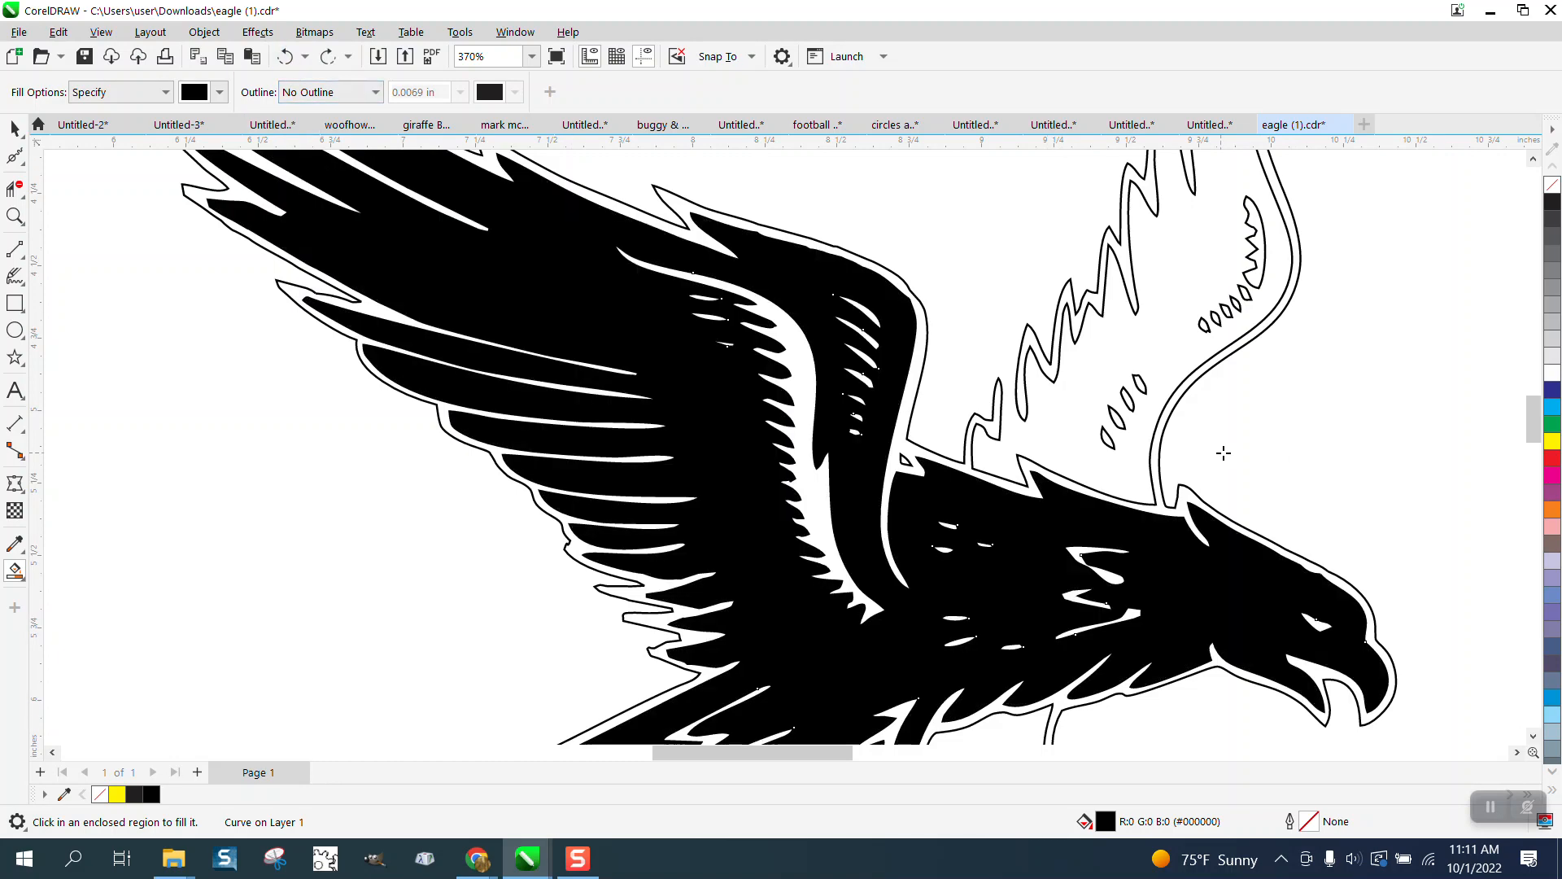
left_click(285, 56)
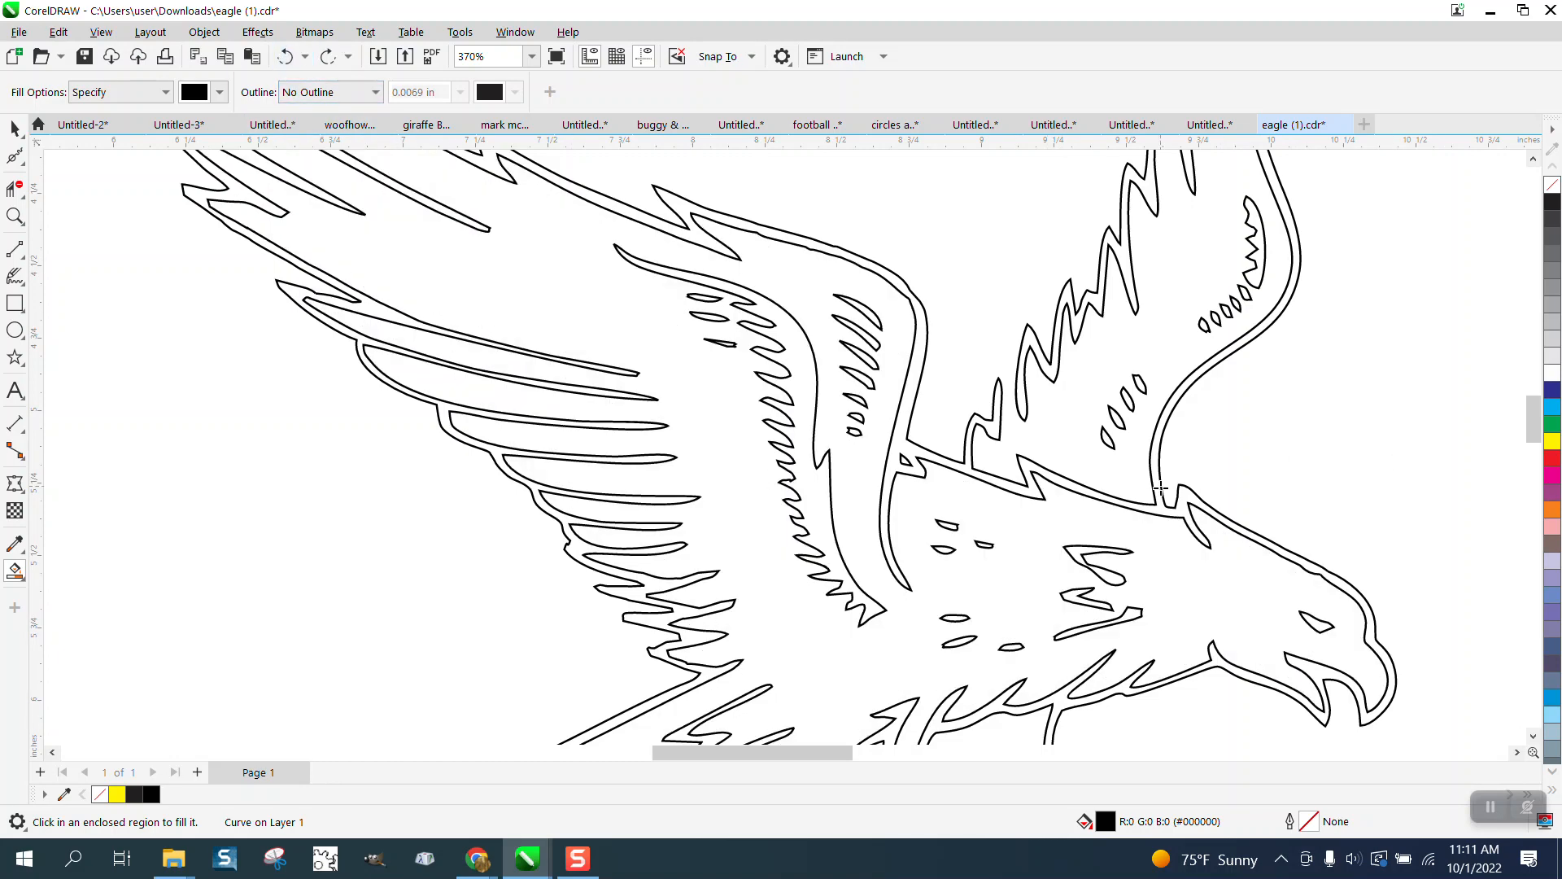
left_click(1318, 623)
key("ctrl+z")
left_click(1141, 611)
key("ctrl+z")
key("ctrl+z")
left_click(949, 526)
scroll(936, 529, "down", 2)
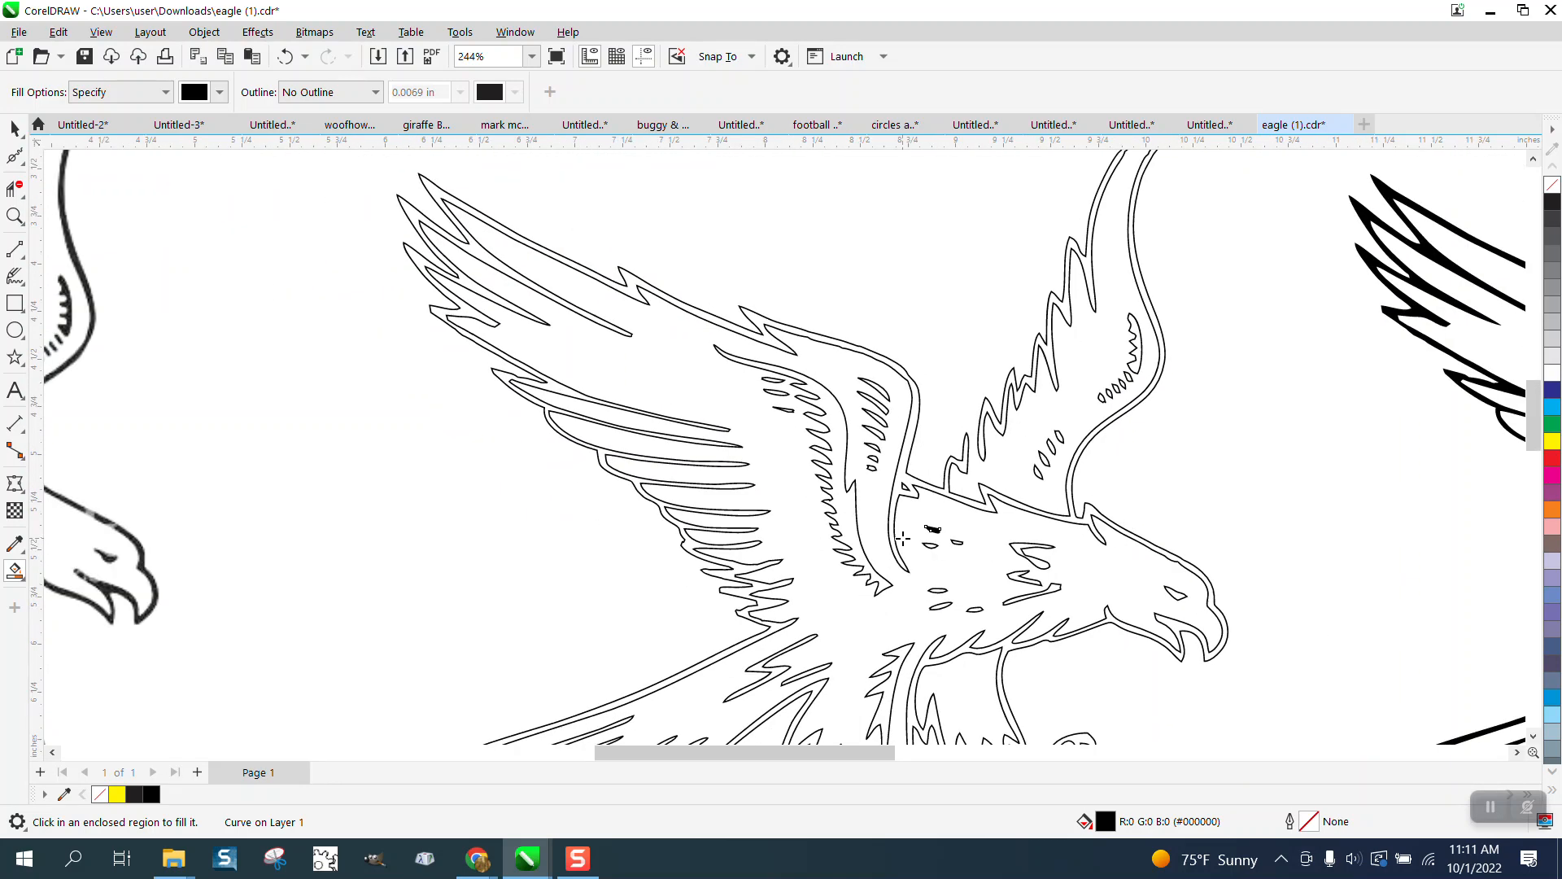
scroll(954, 567, "down", 4)
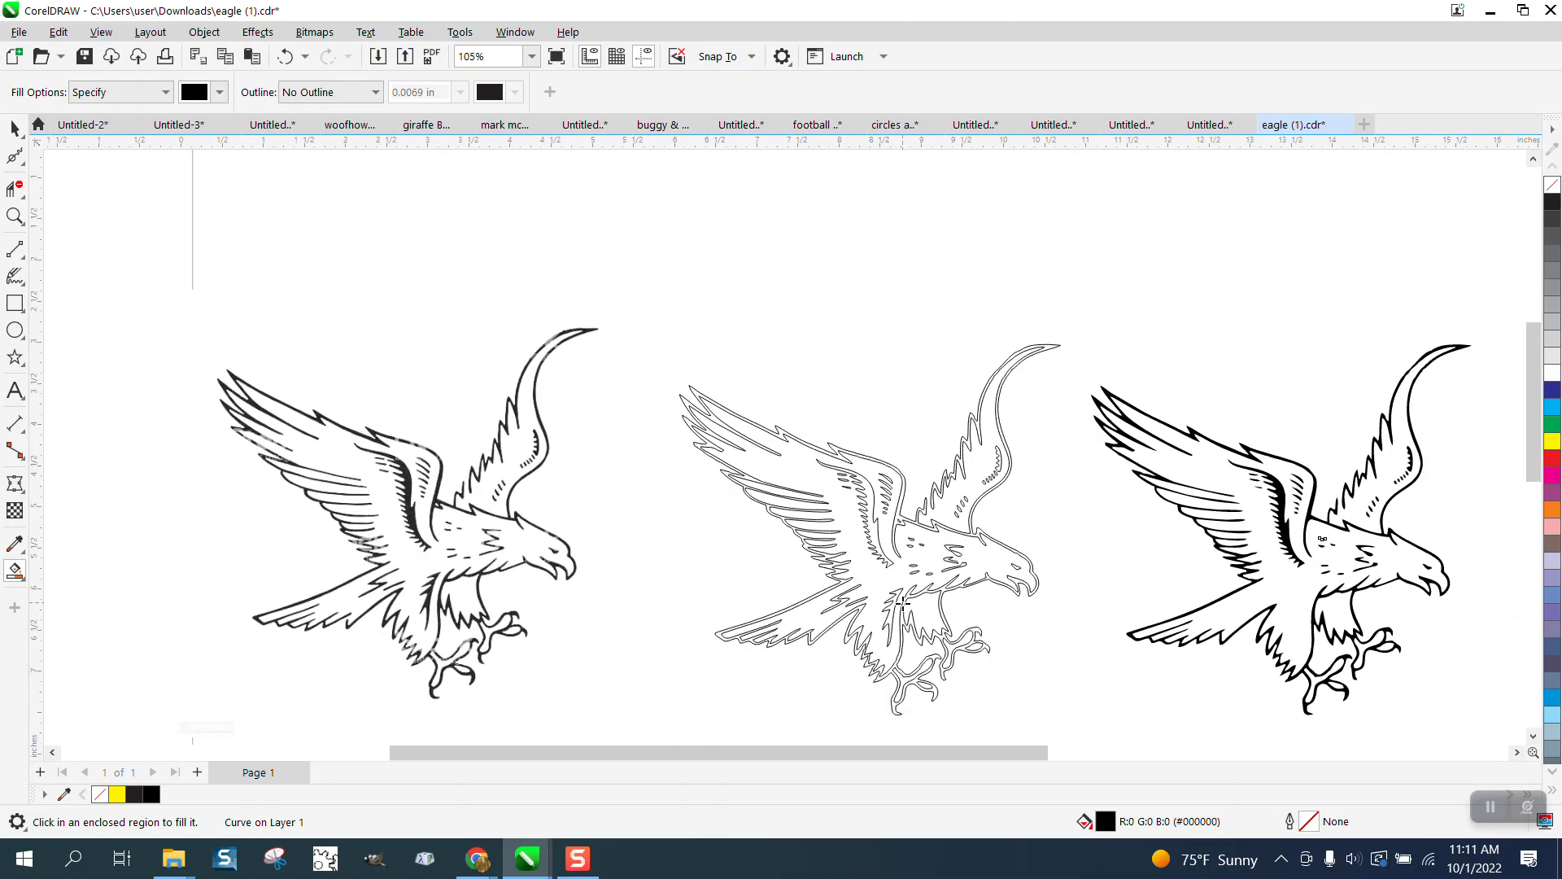
Step: Fill the eagle's leg region black and draw a rectangle over the right eagle
left_click(891, 618)
left_click(14, 303)
left_click_drag(1062, 293, 1481, 716)
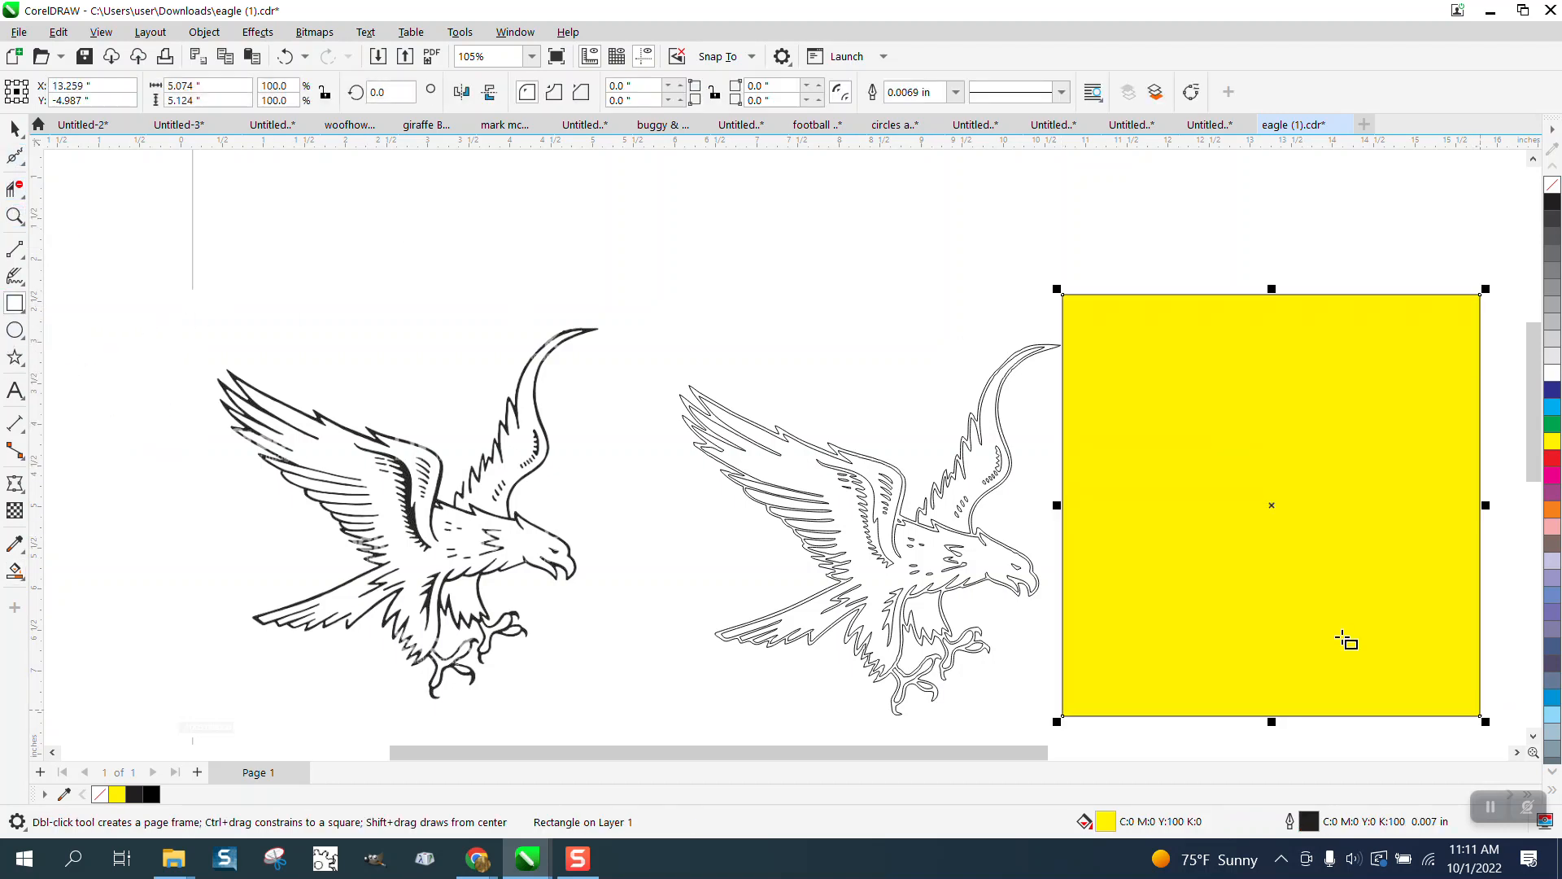
Step: Send the yellow rectangle to the back of the page and zoom in on the eagle's wing
left_click(195, 33)
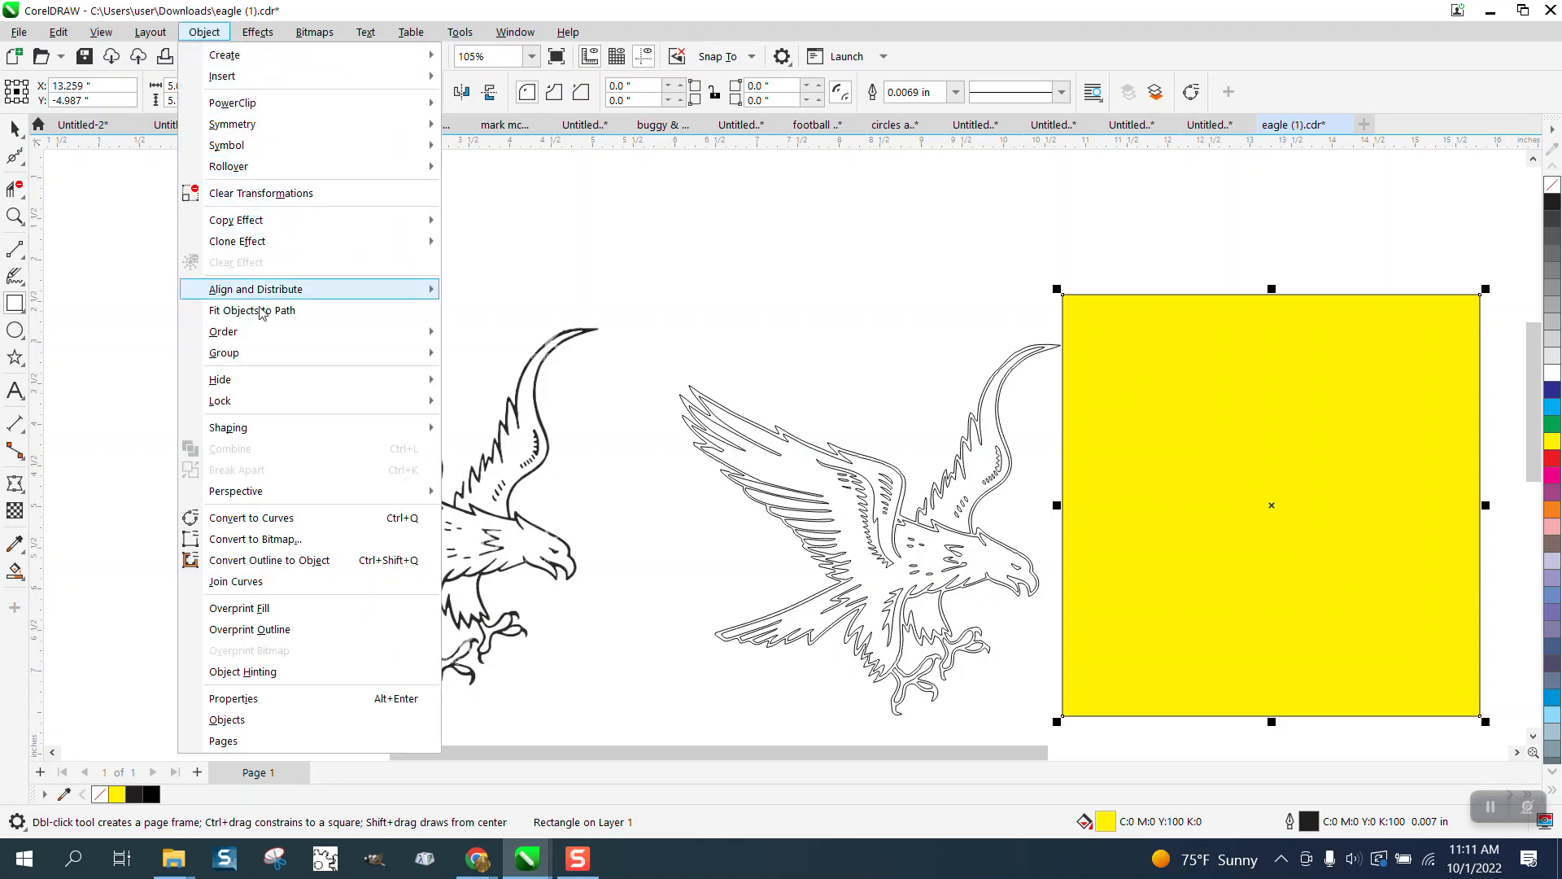
mouse_move(262, 331)
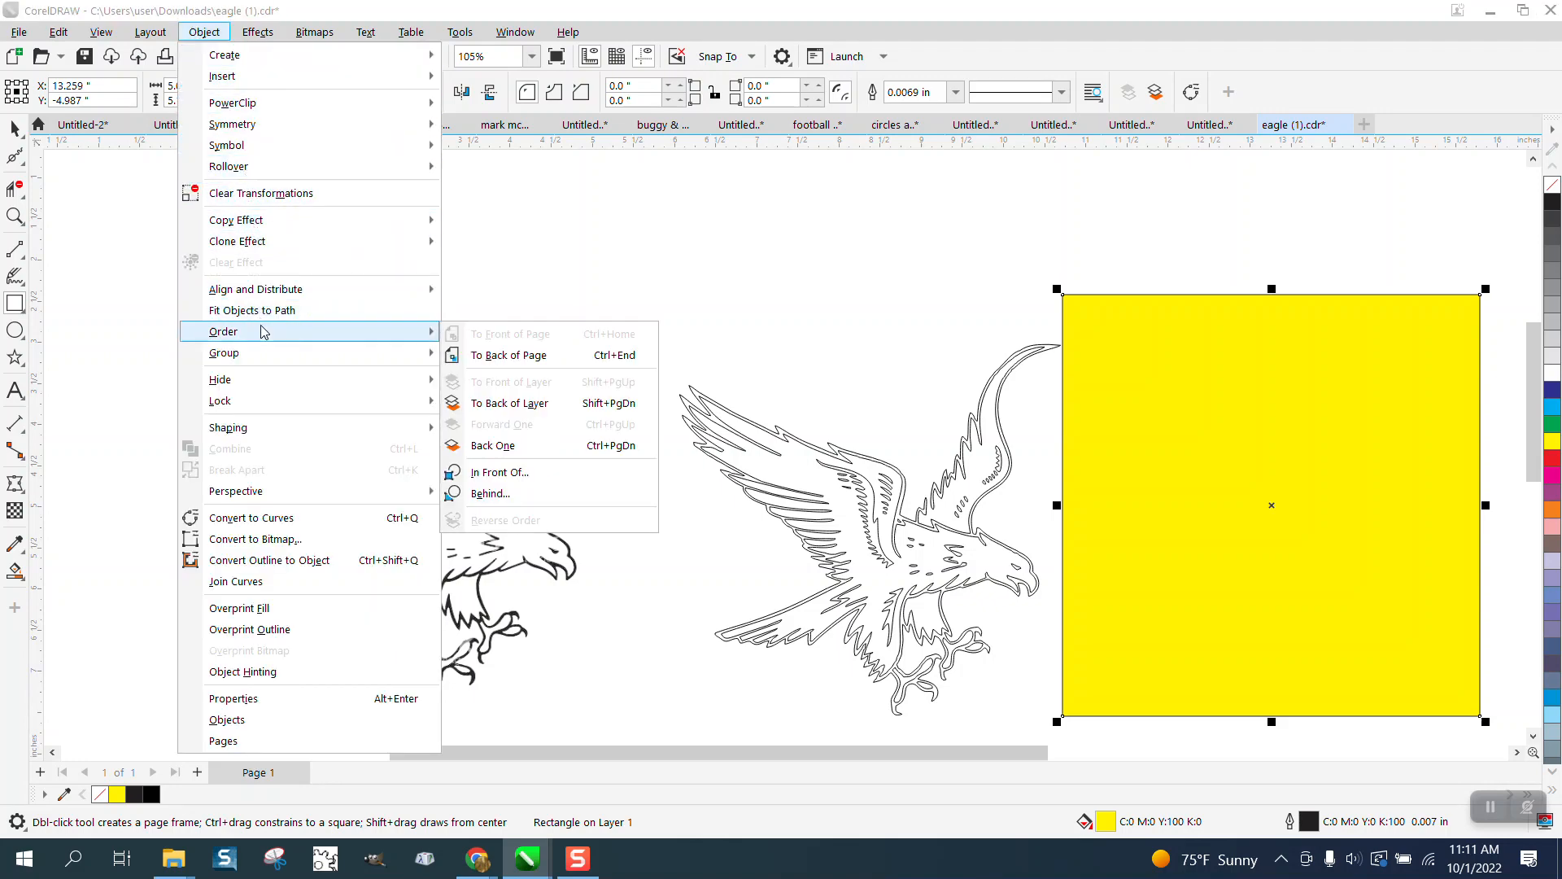
left_click(480, 356)
left_click(14, 215)
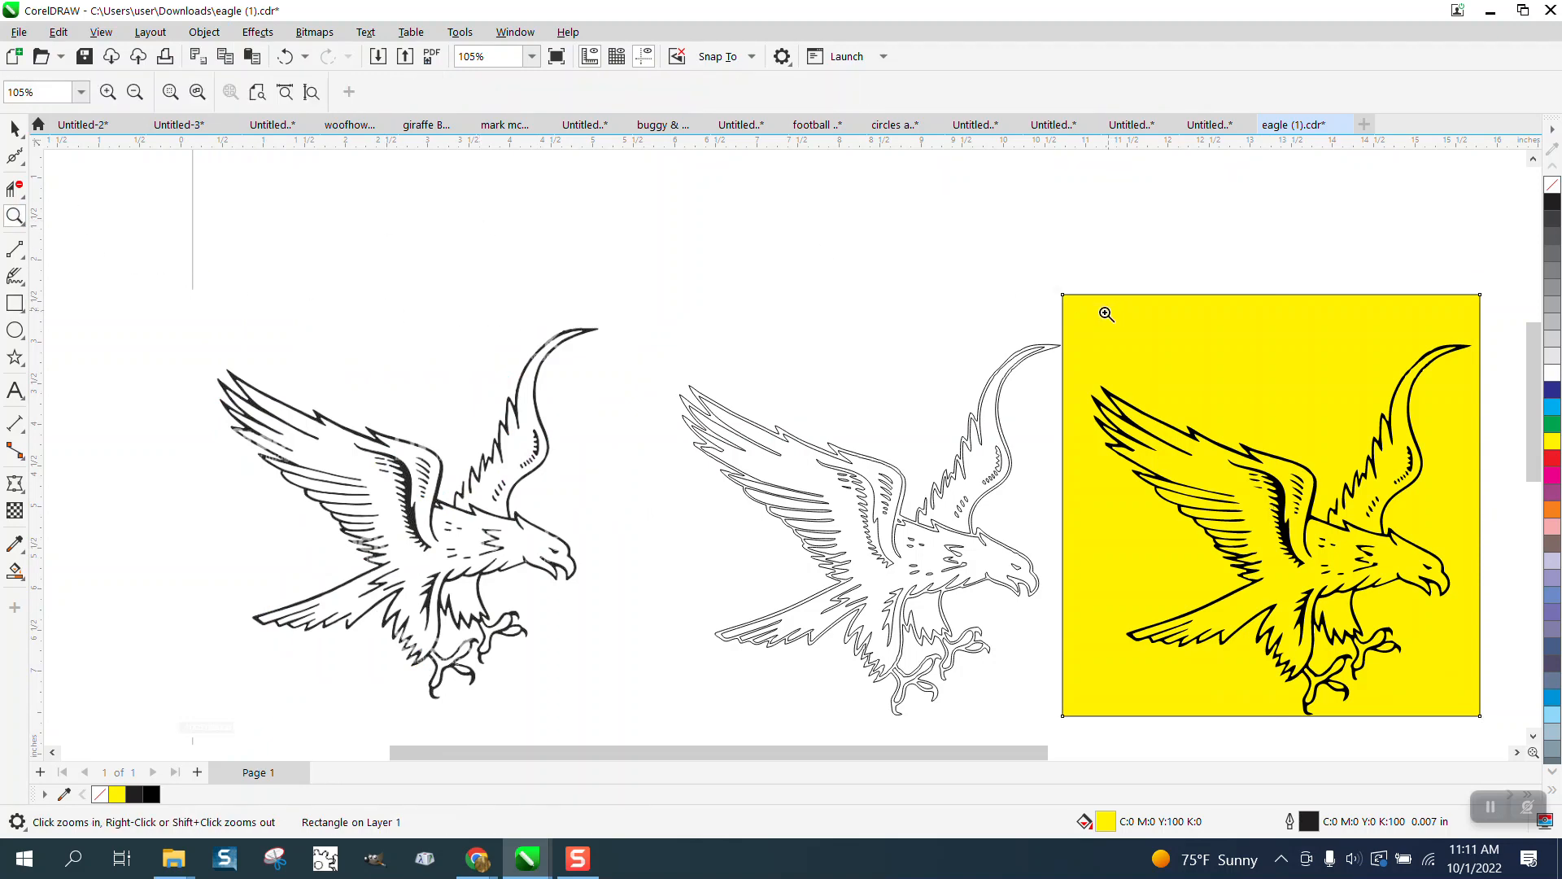
left_click_drag(1107, 314, 1490, 613)
scroll(1045, 311, "down", 1)
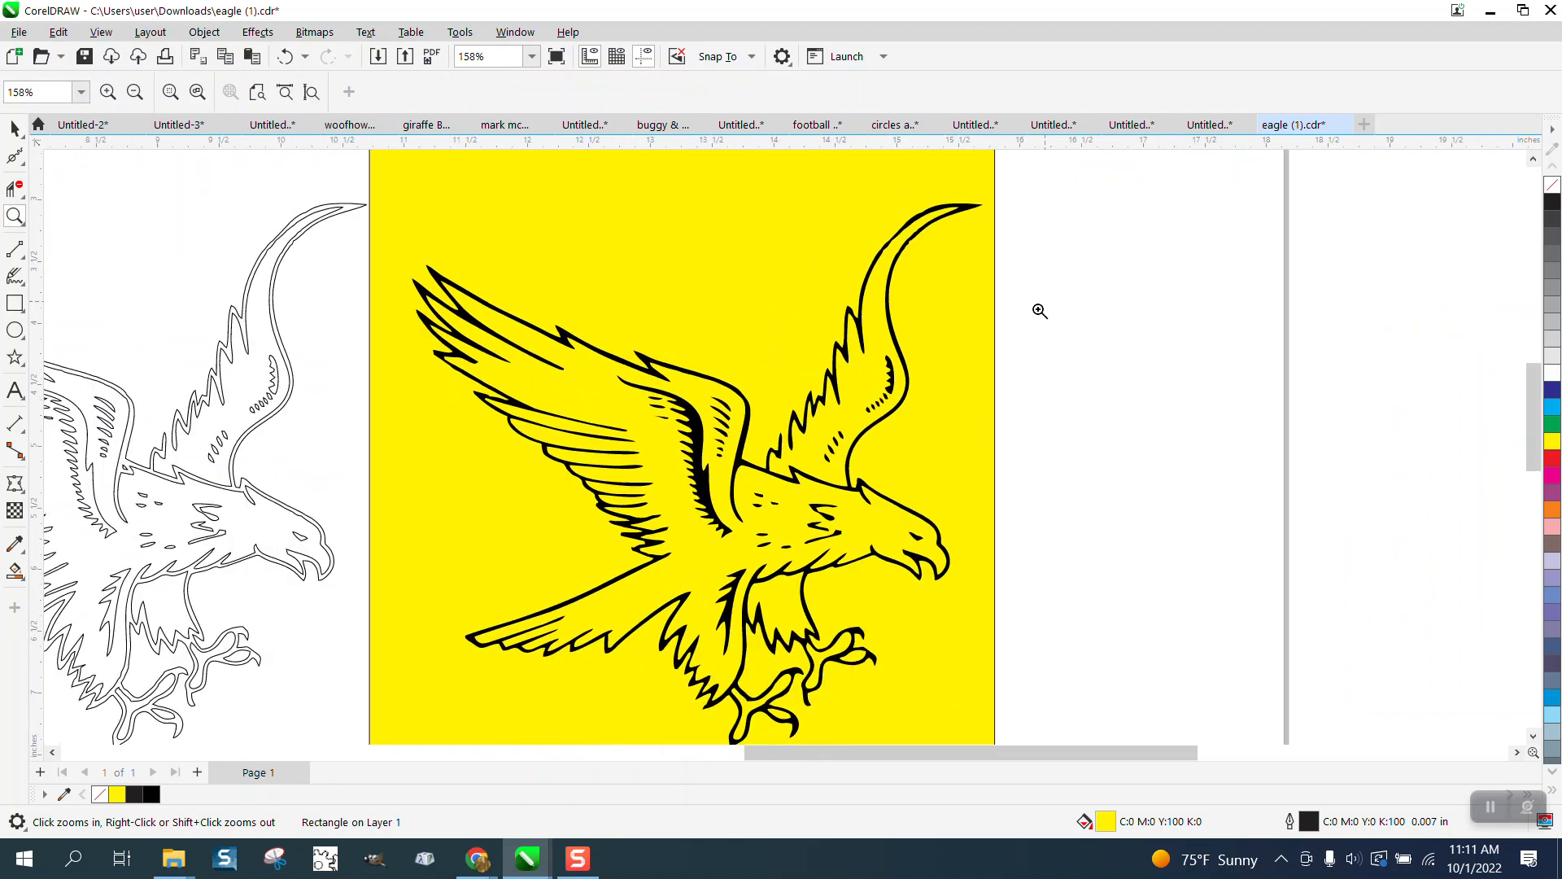
left_click_drag(708, 354, 943, 518)
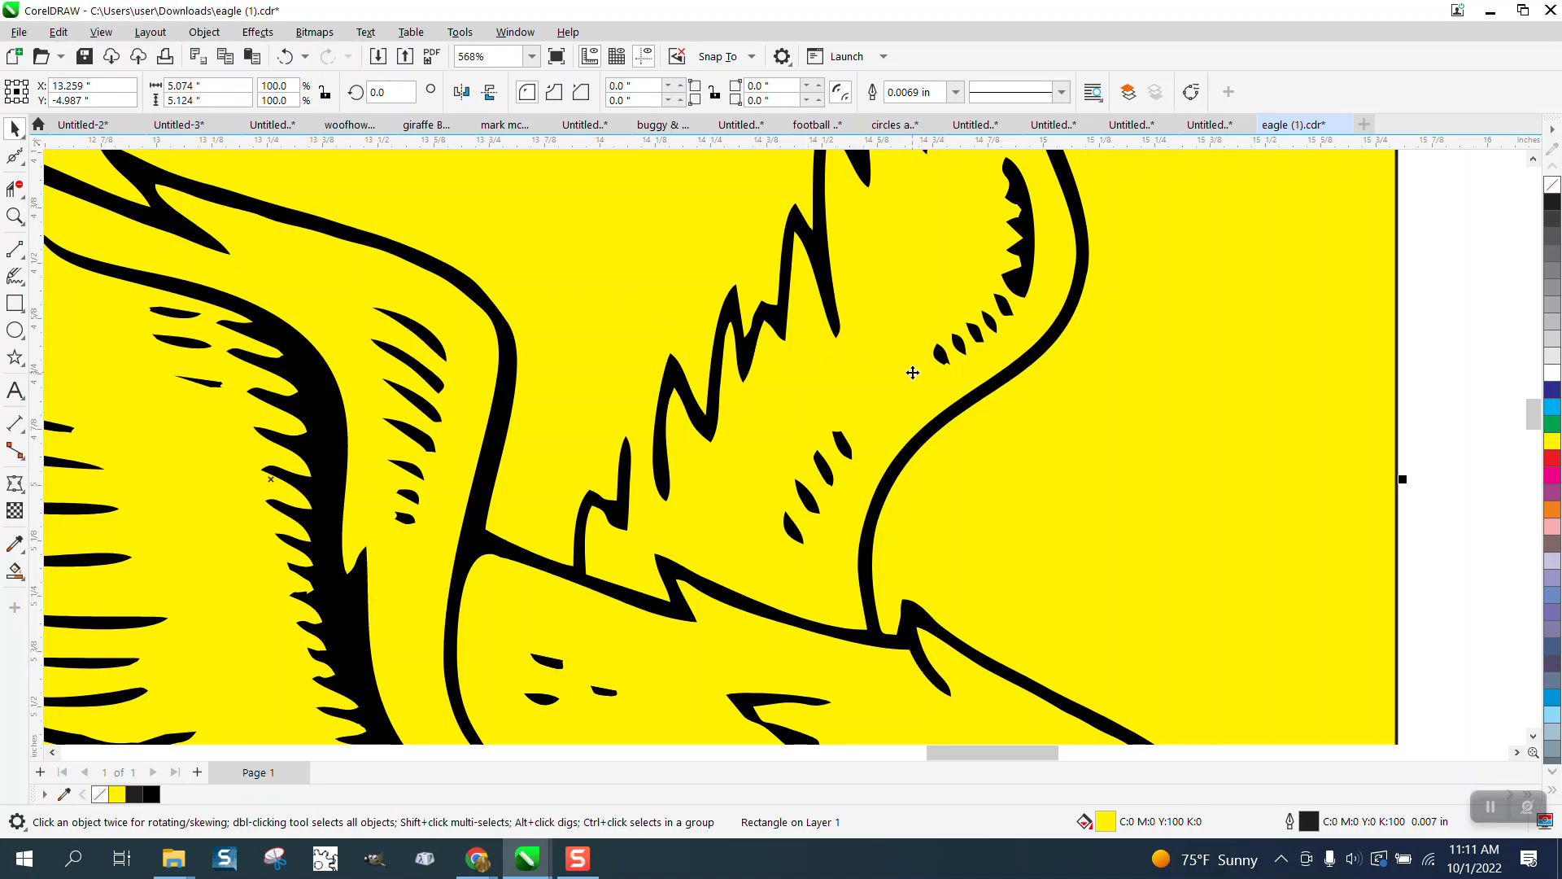
Step: Delete the yellow rectangle and give the eagle's main shape no fill with a black outline
key("Delete")
left_click(717, 409)
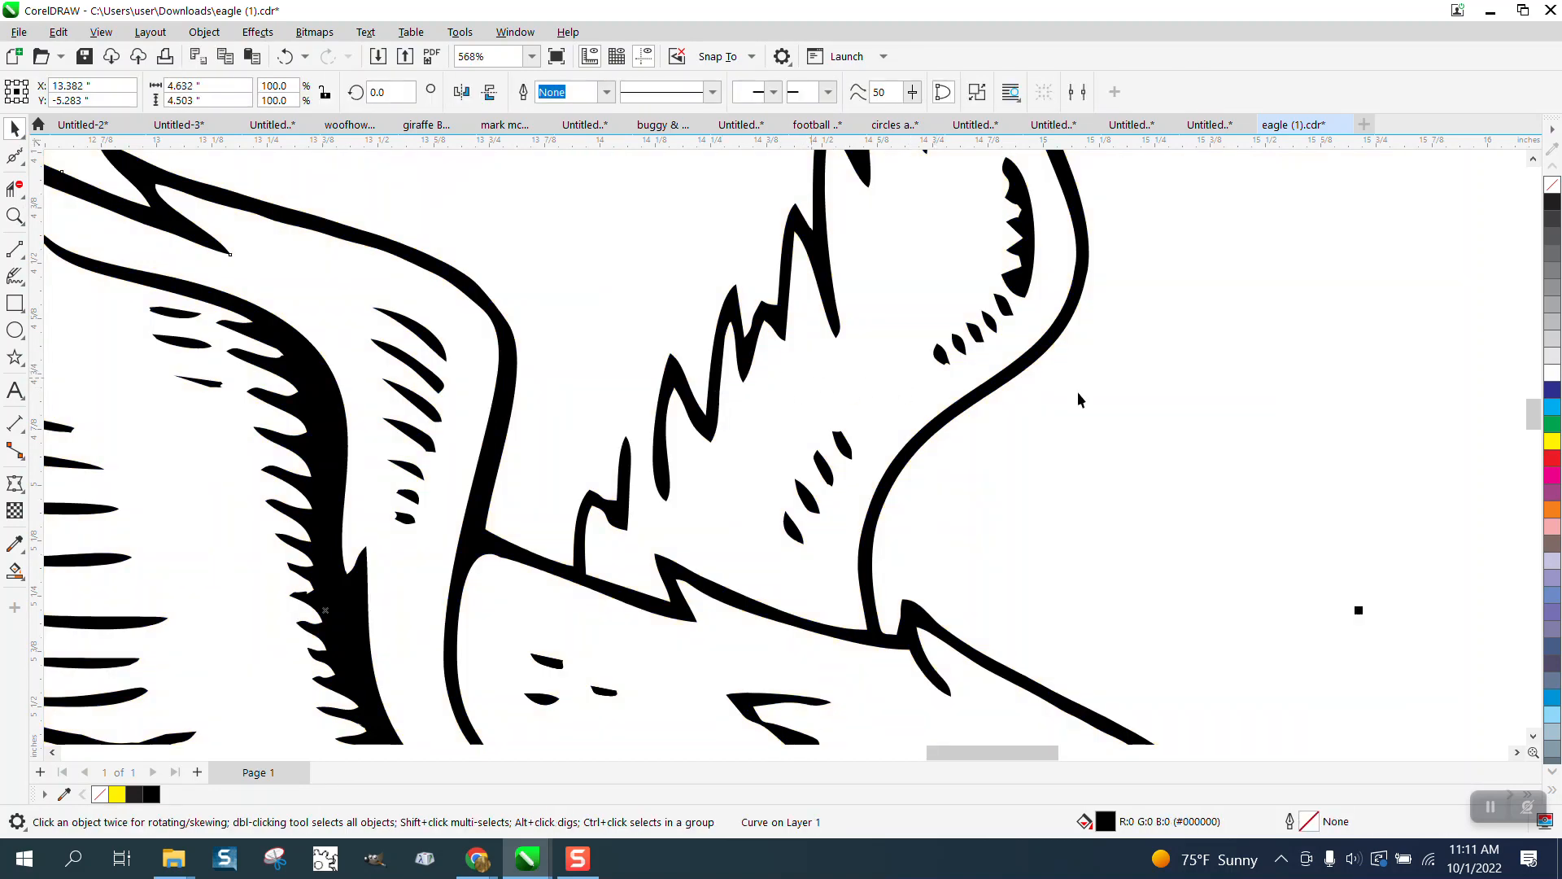
left_click(1552, 185)
right_click(1552, 202)
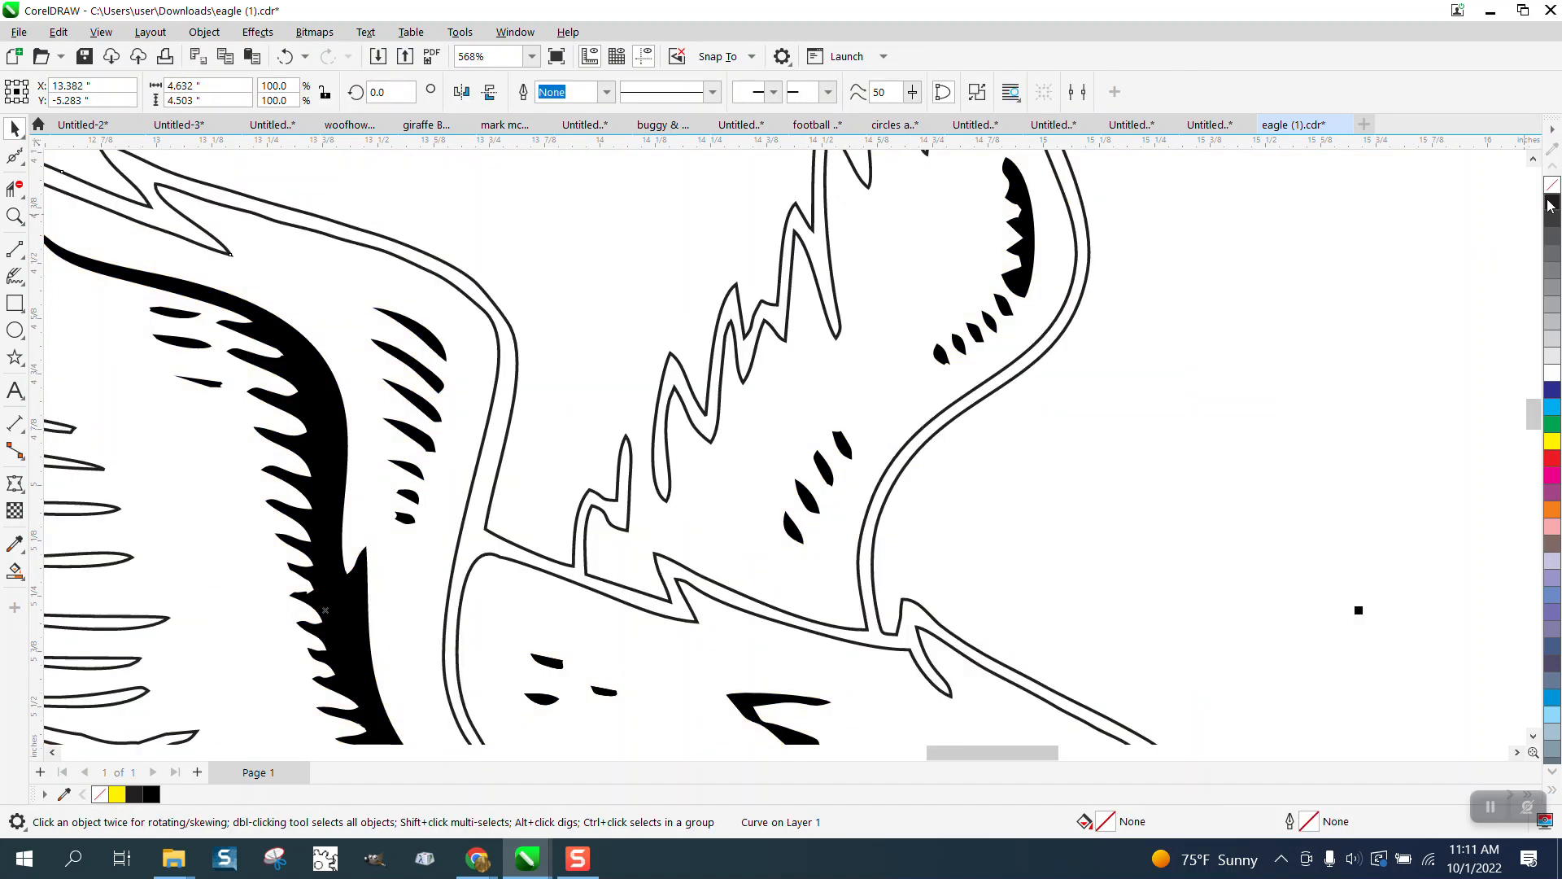
left_click(16, 213)
left_click_drag(593, 375, 811, 529)
left_click(21, 190)
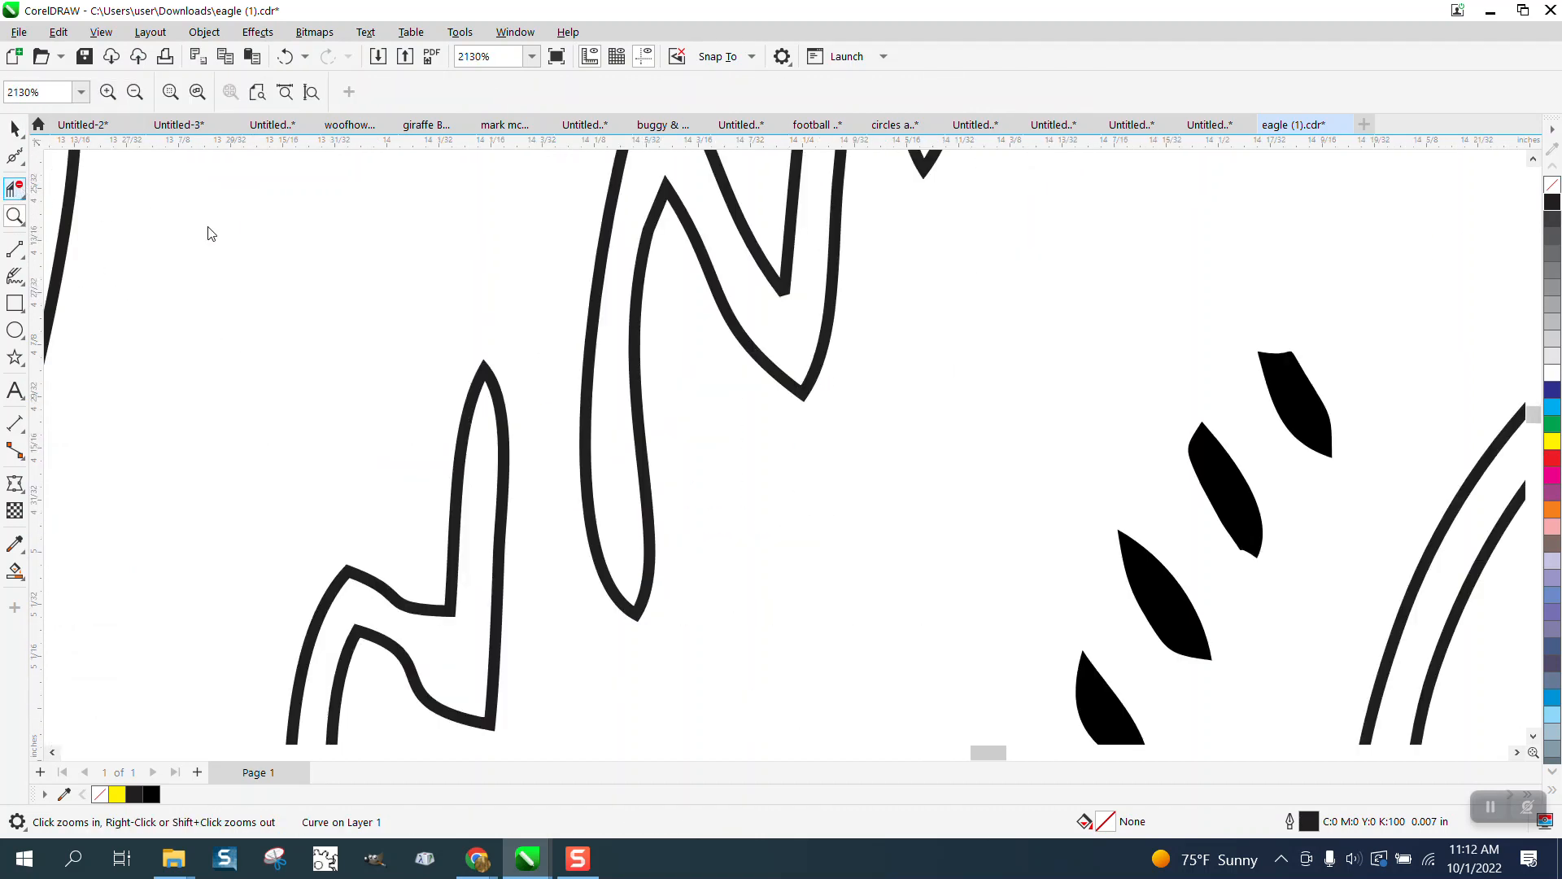
Step: Trim the overlapping and stray loop segments from the outline with Virtual Segment Delete
left_click(25, 164)
left_click(77, 154)
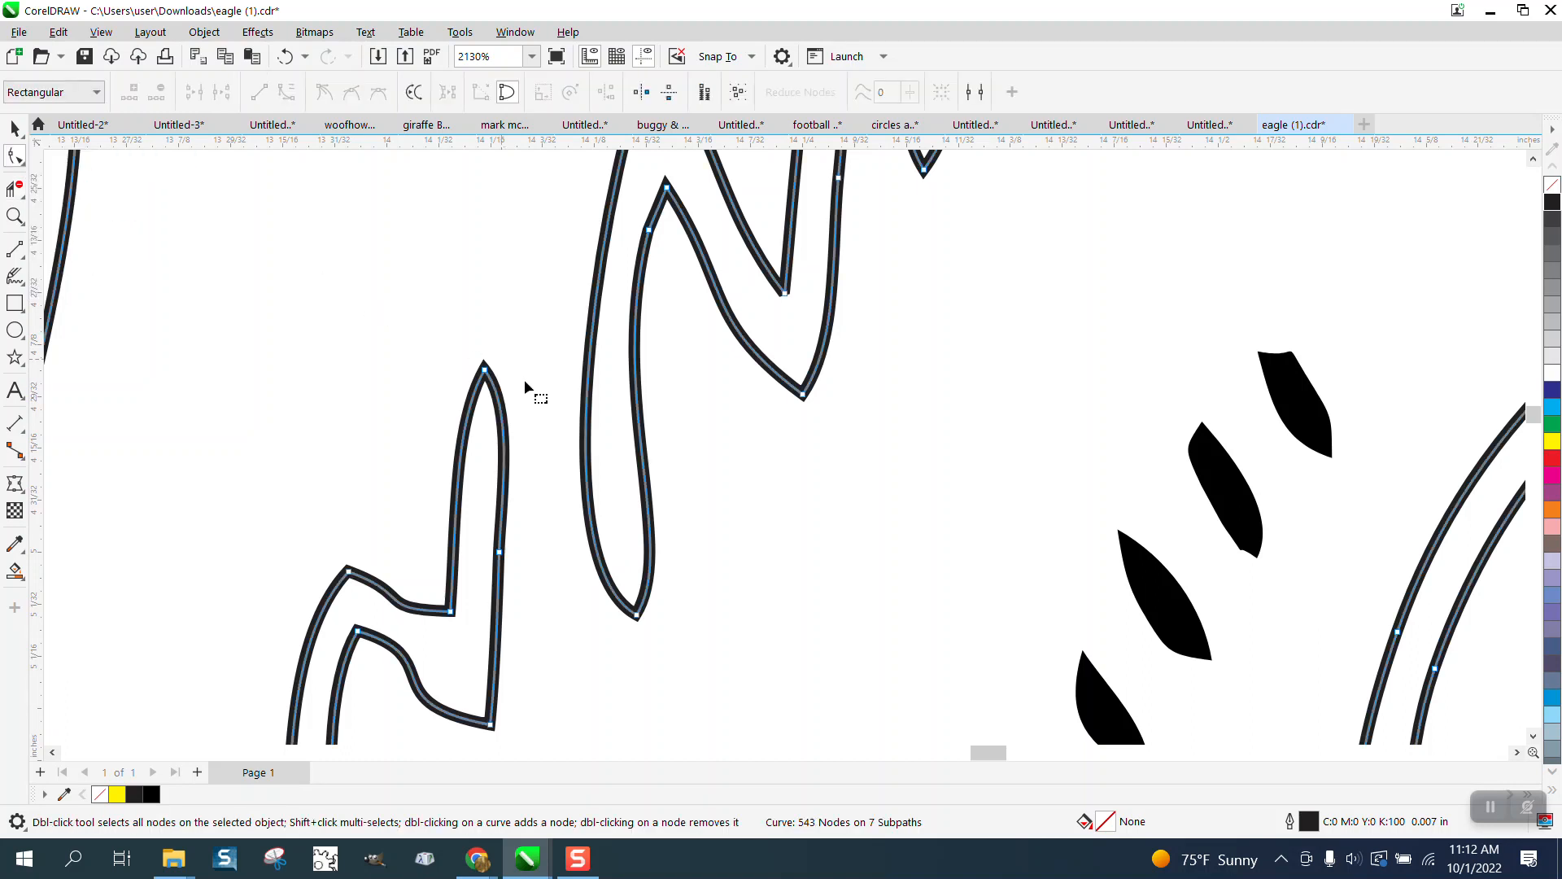
scroll(657, 448, "down", 1)
left_click_drag(692, 456, 533, 557)
left_click(15, 189)
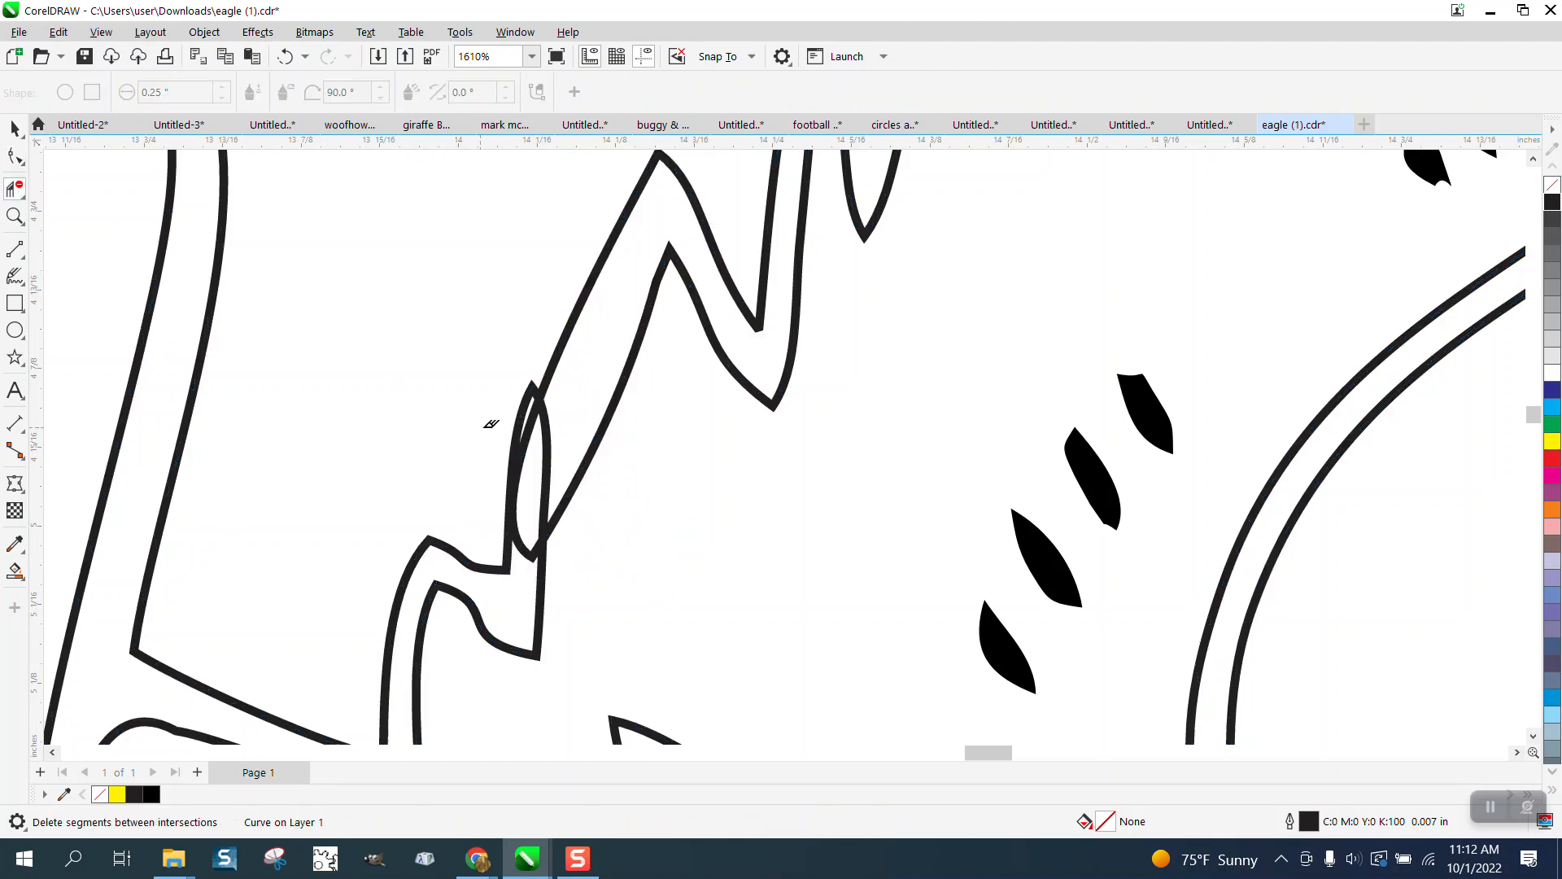
left_click(547, 431)
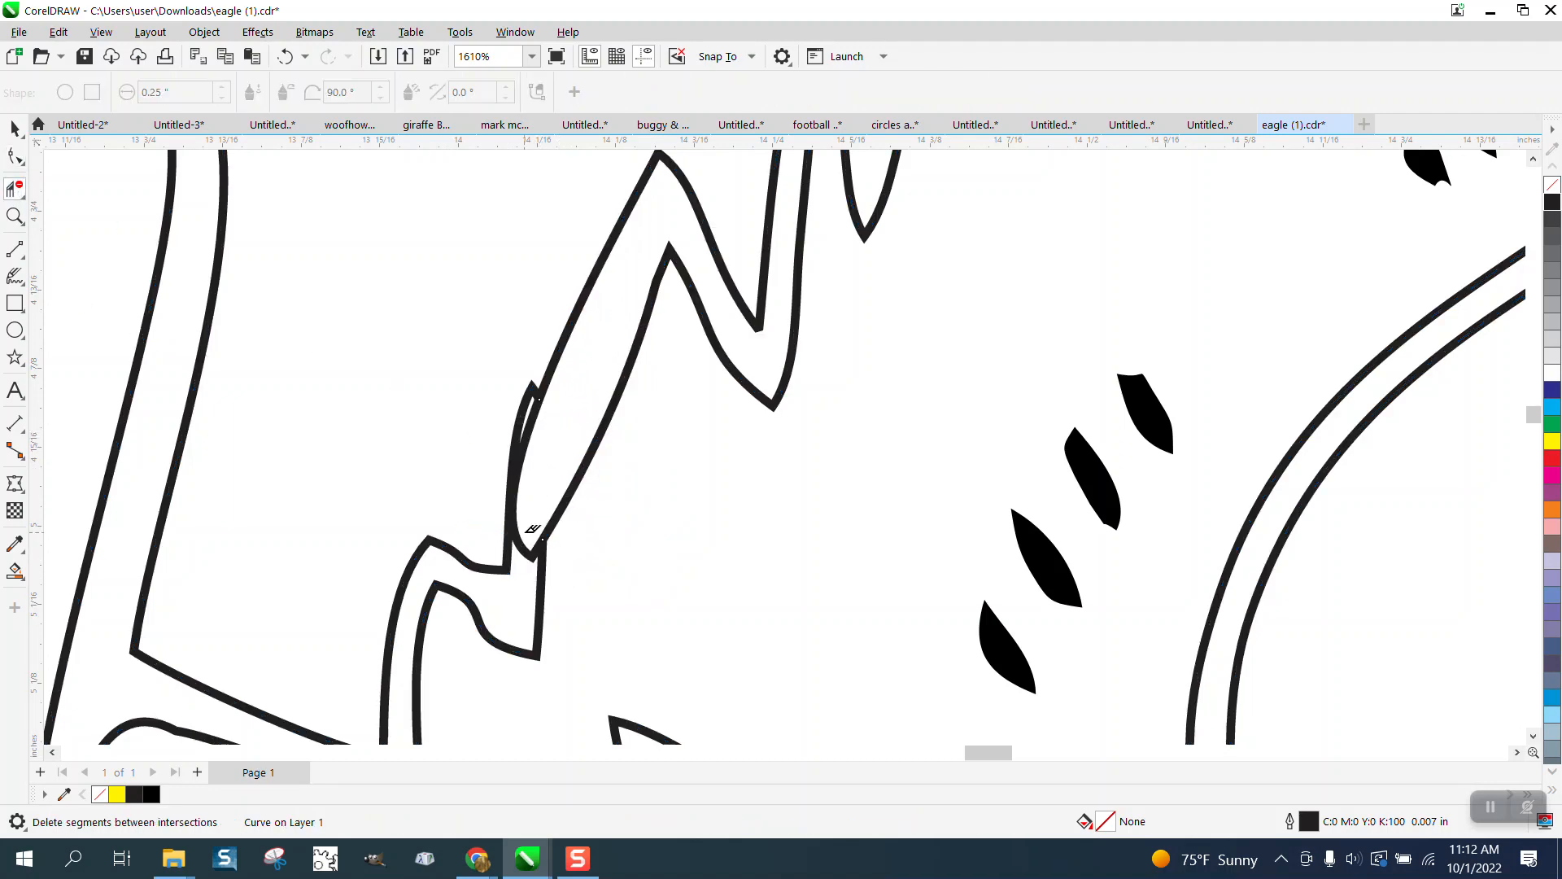
left_click(518, 545)
Step: Try Smart Fill on an enclosed outline region, undo it, and return to Virtual Segment Delete
scroll(537, 496, "down", 2)
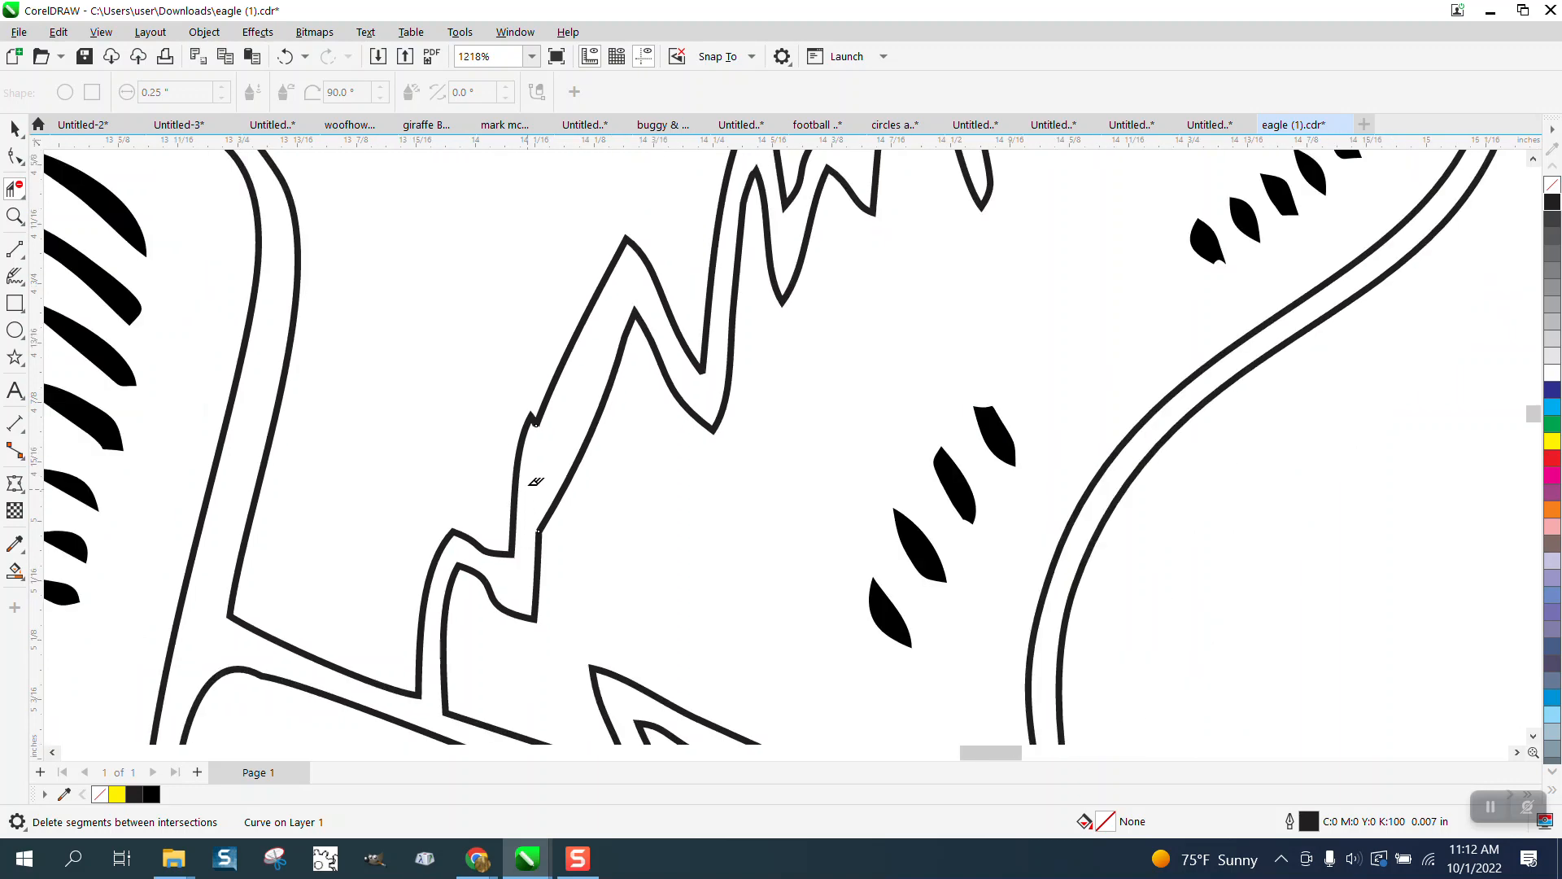
scroll(53, 295, "down", 2)
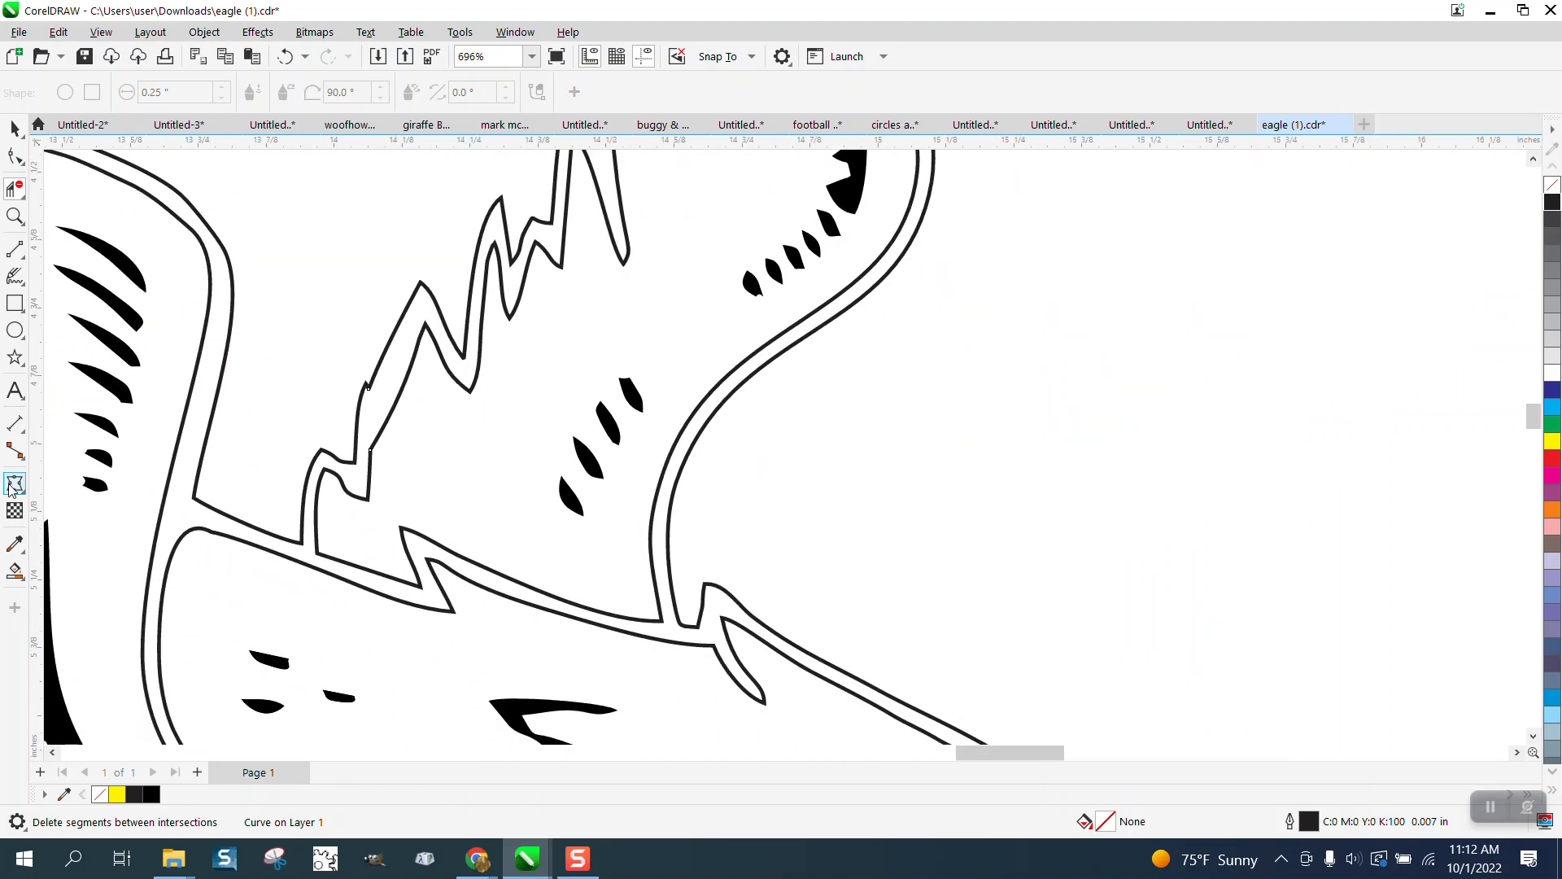
left_click(16, 572)
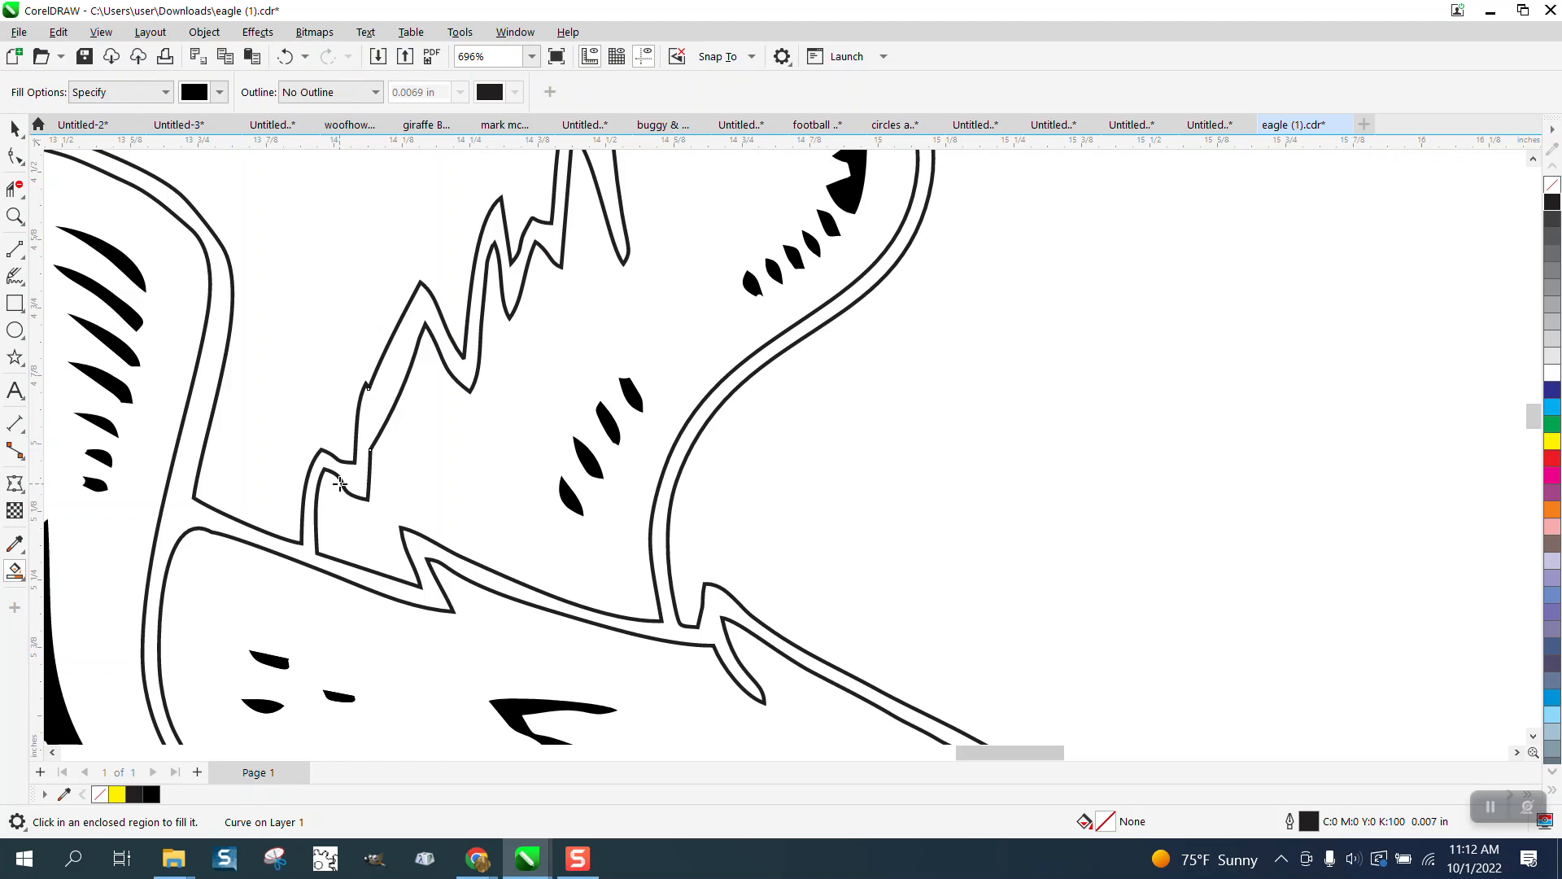
left_click(364, 421)
key("ctrl+z")
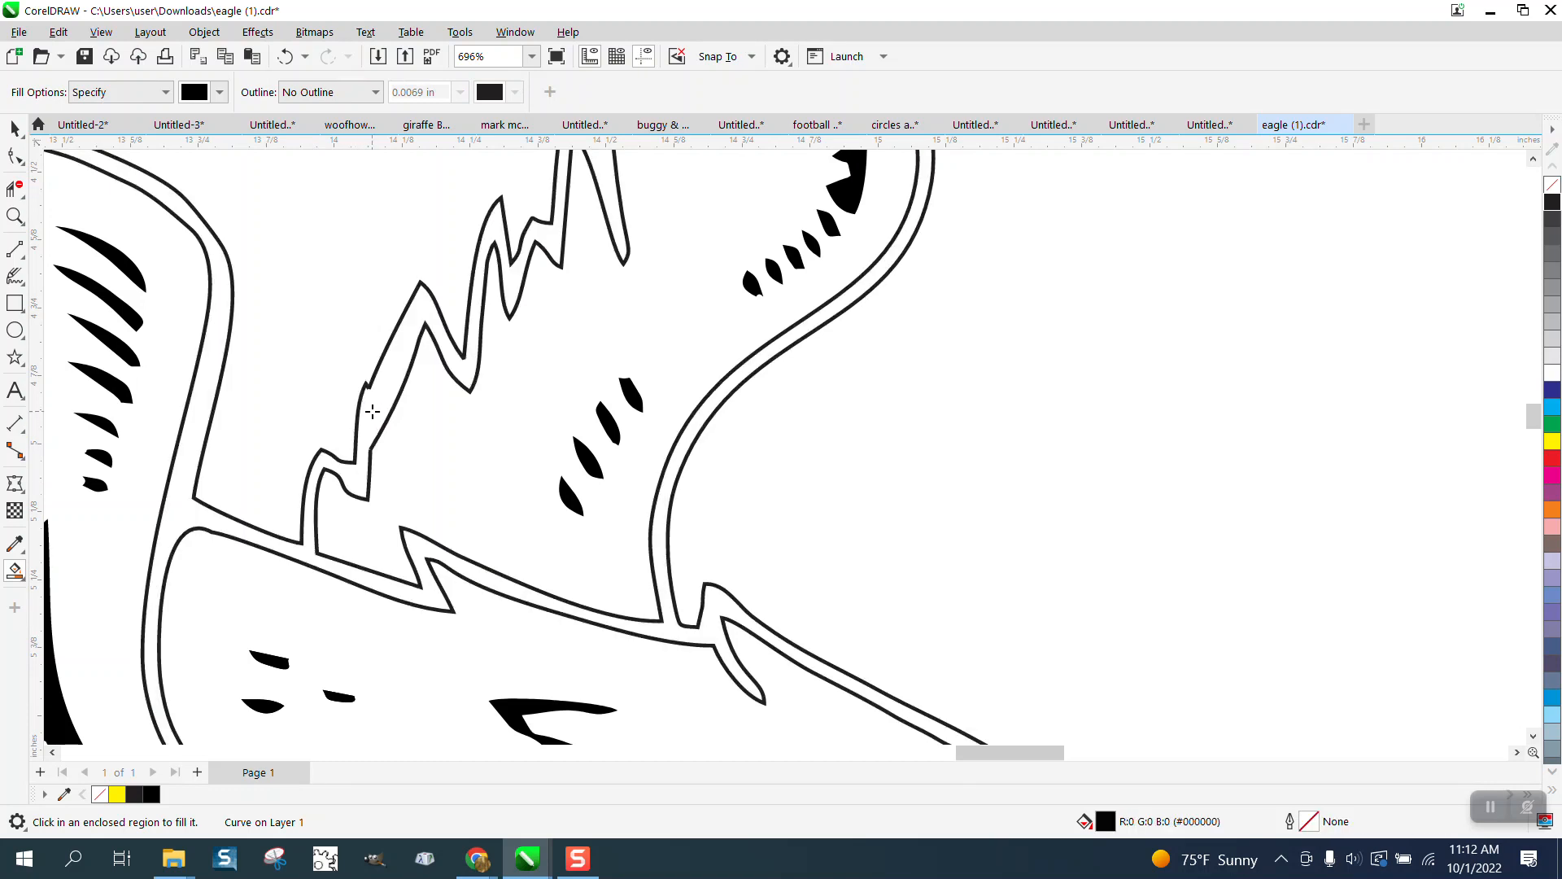
left_click(15, 128)
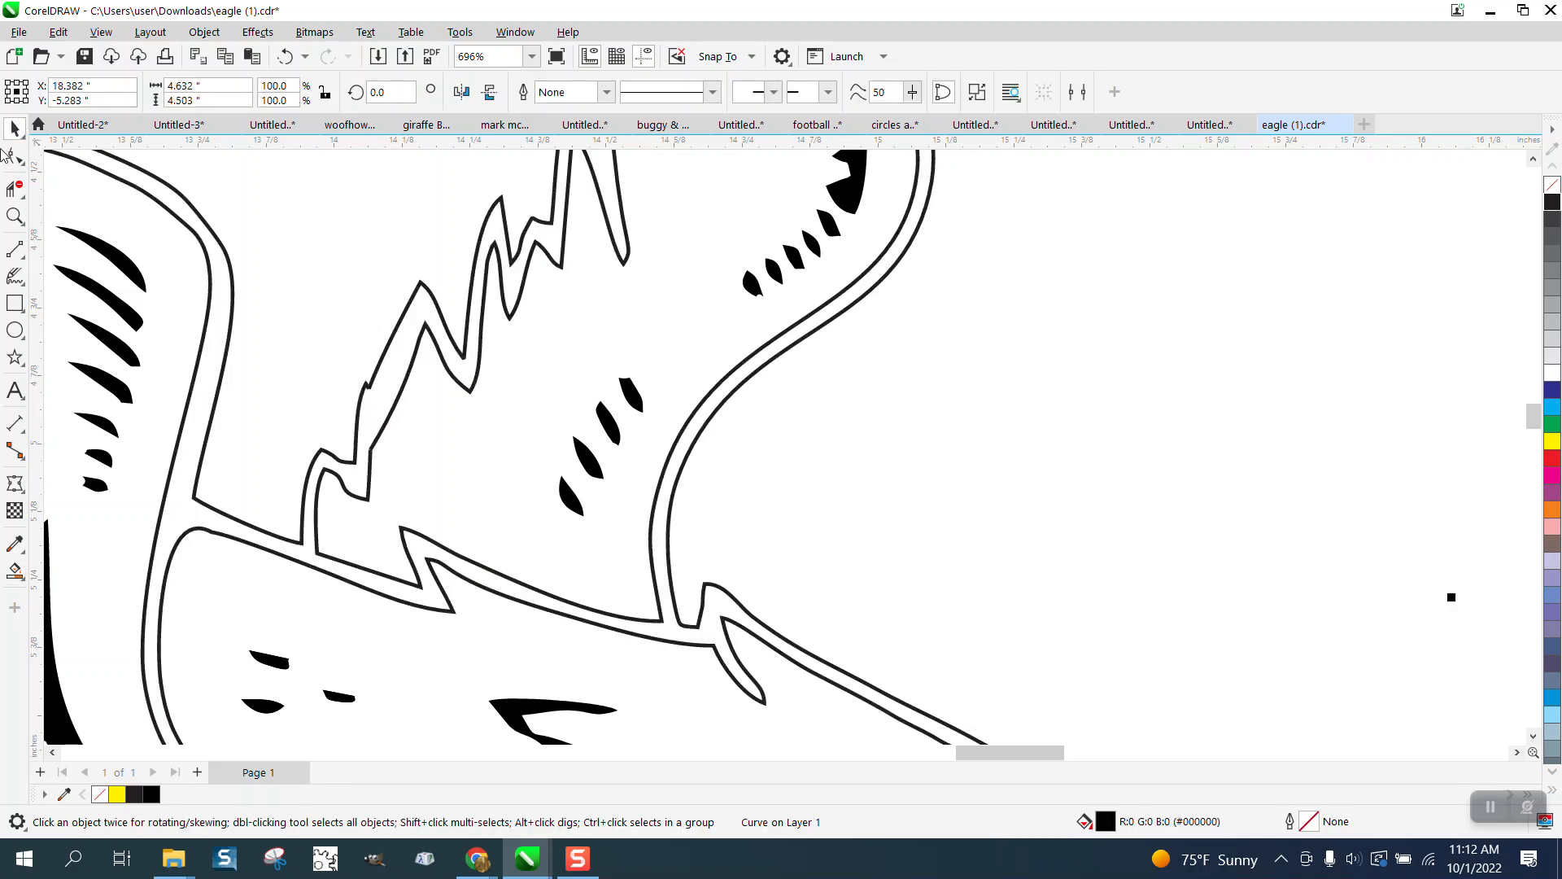
left_click(15, 188)
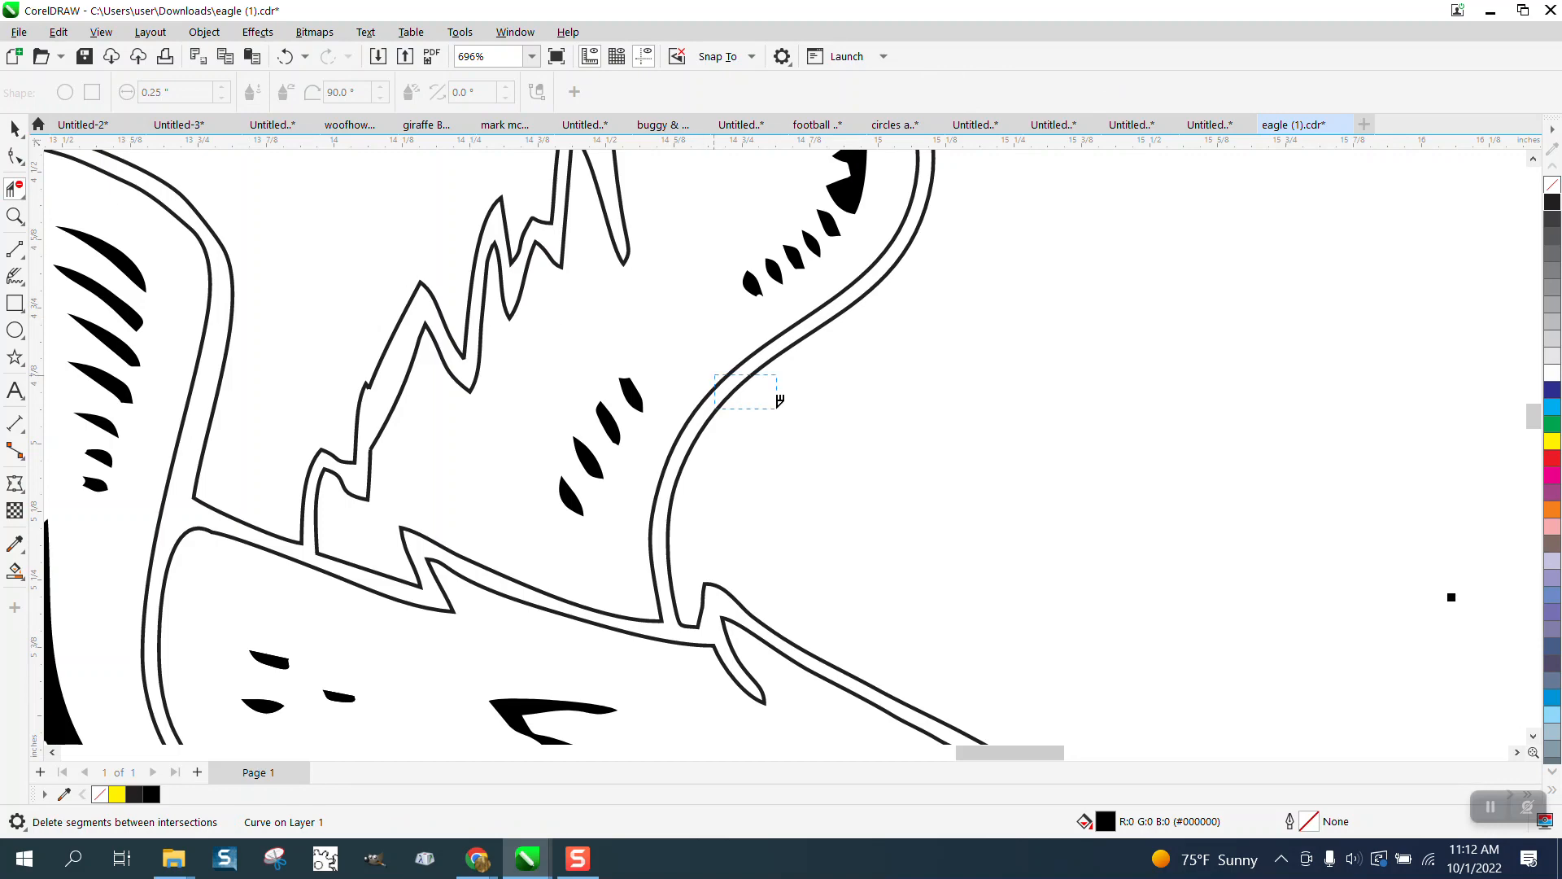
Step: Delete the thin eagle outline curve and the leftover claw strokes
scroll(779, 400, "down", 4)
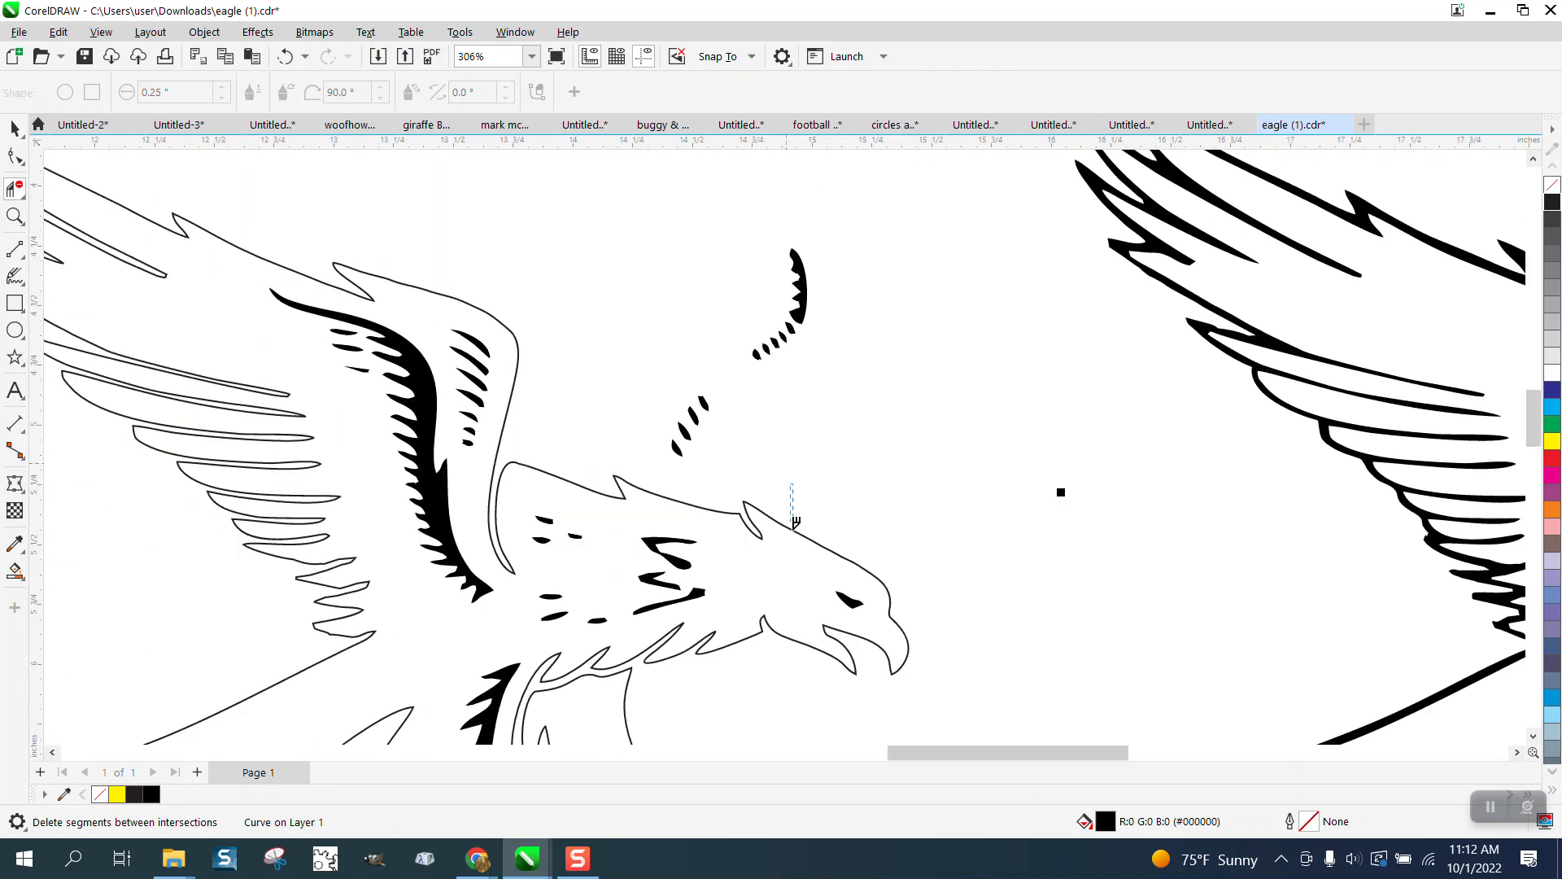
left_click(795, 523)
scroll(688, 593, "down", 2)
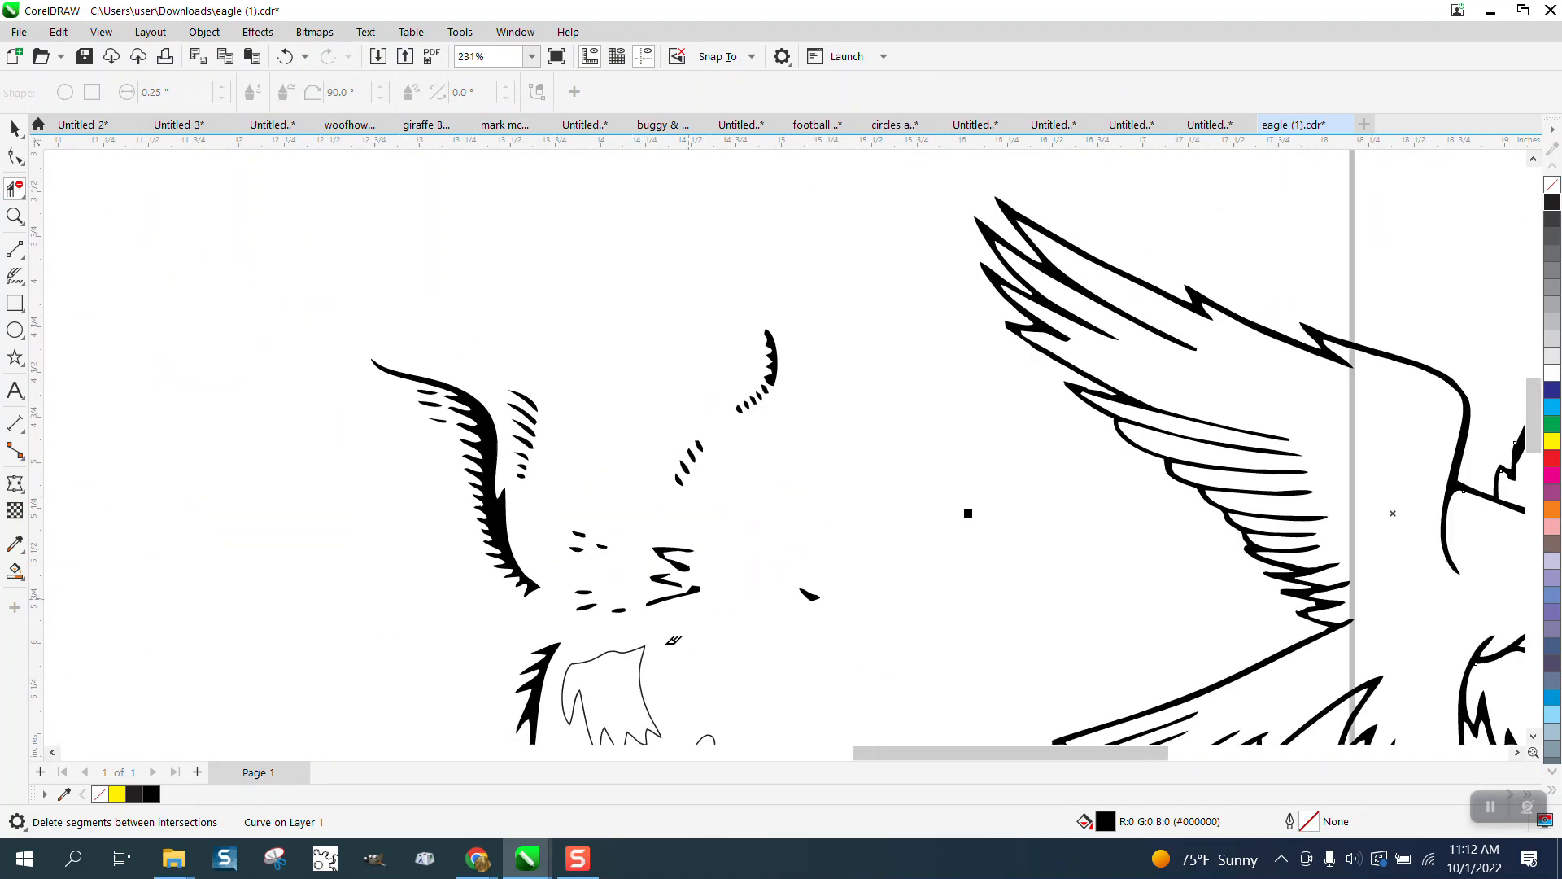
scroll(657, 578, "down", 2)
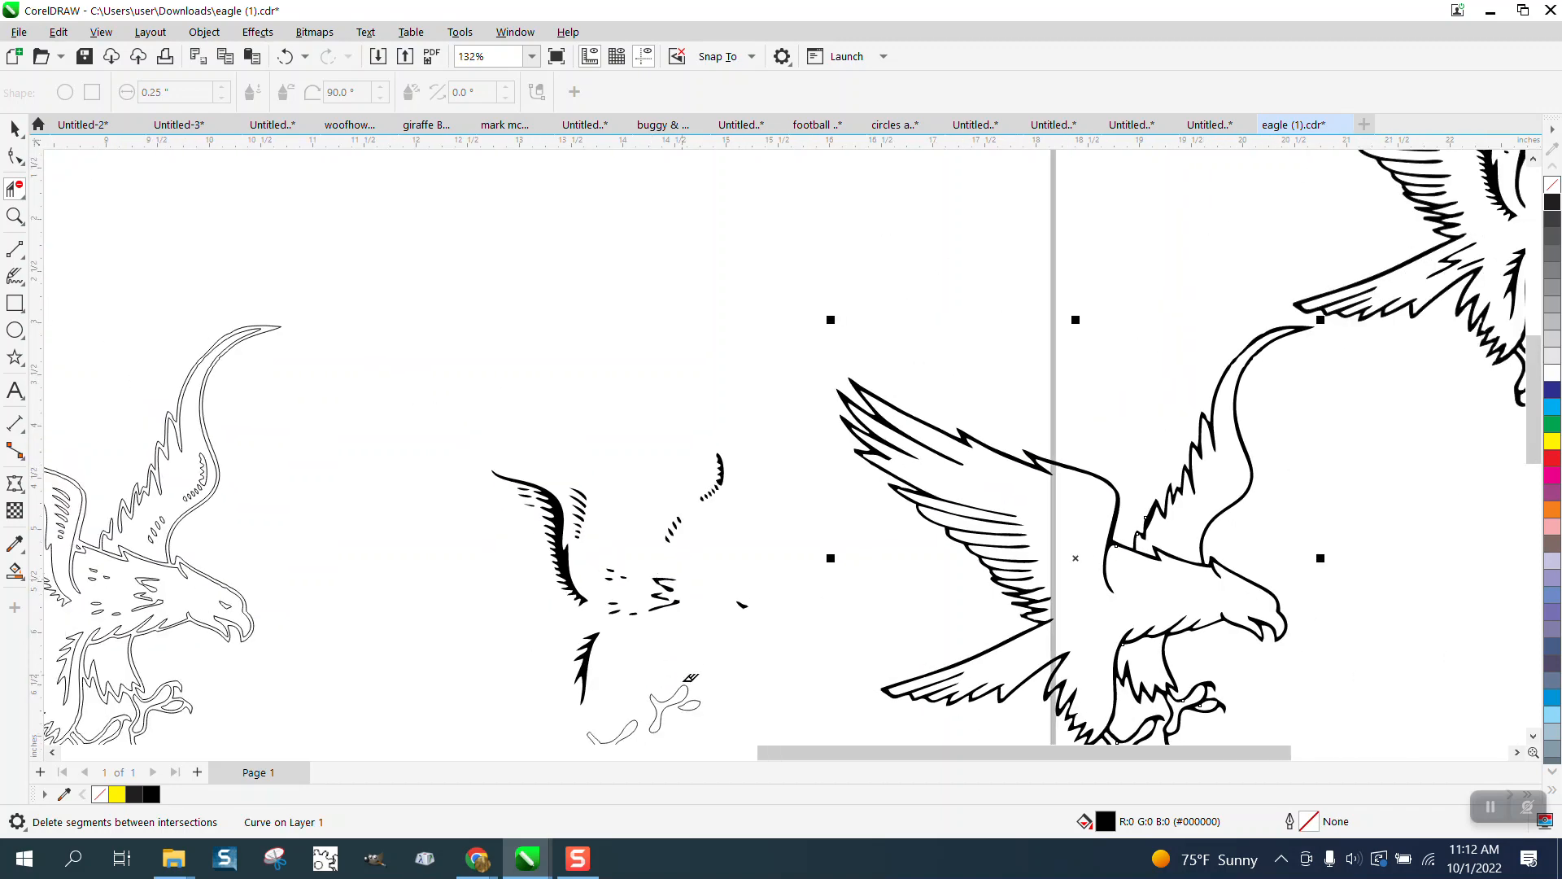
left_click_drag(677, 729, 654, 730)
key("Right")
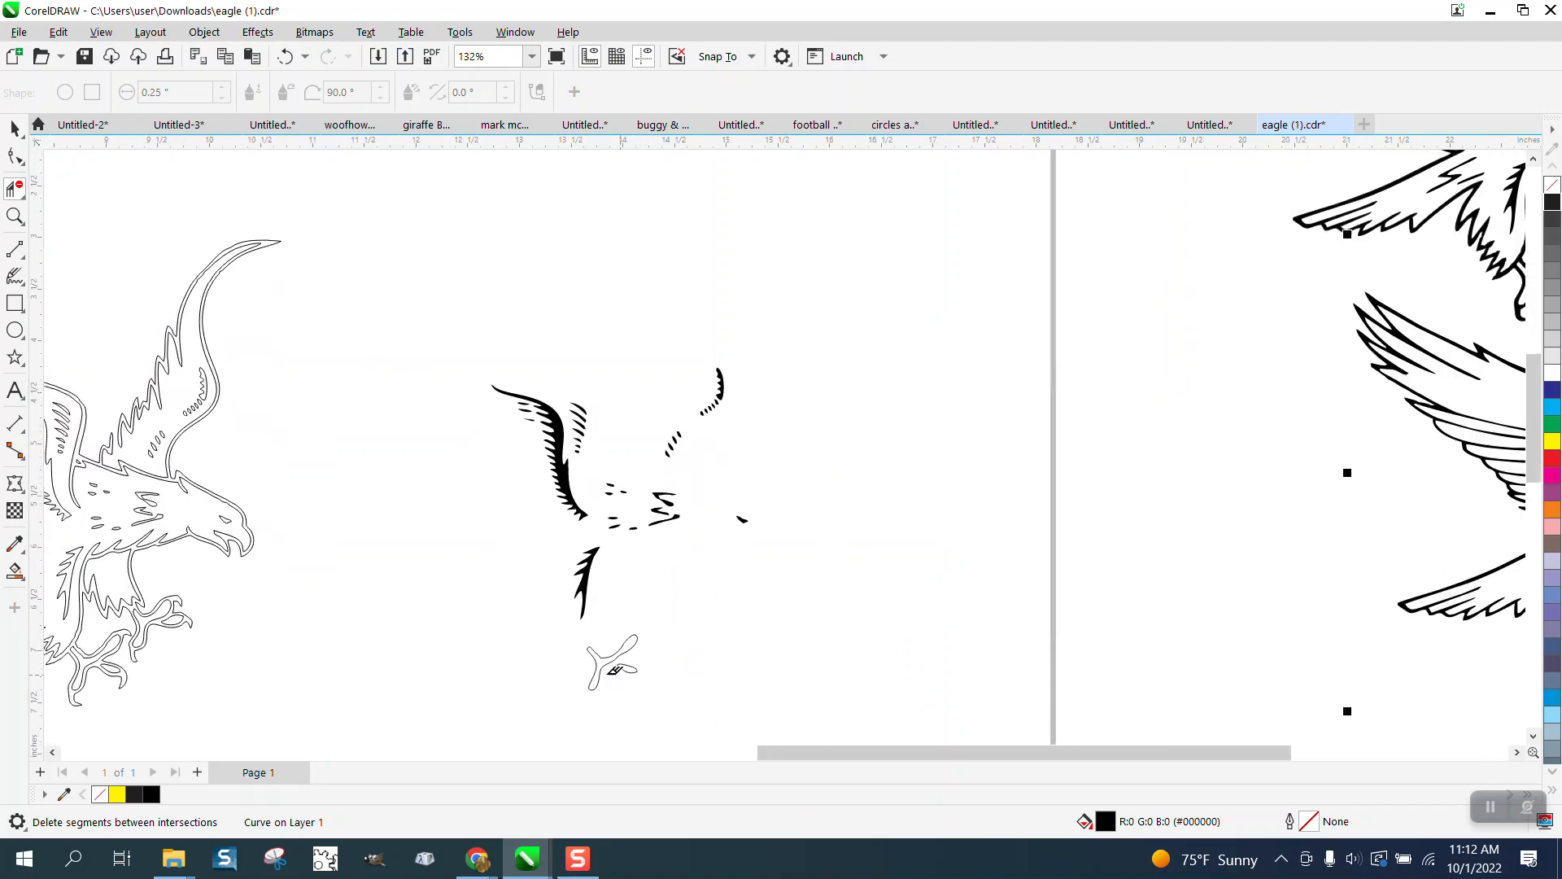
Step: Undo the mistaken deletions and remove only the small Y-shaped stroke
left_click_drag(561, 642, 675, 671)
left_click_drag(679, 672, 687, 667)
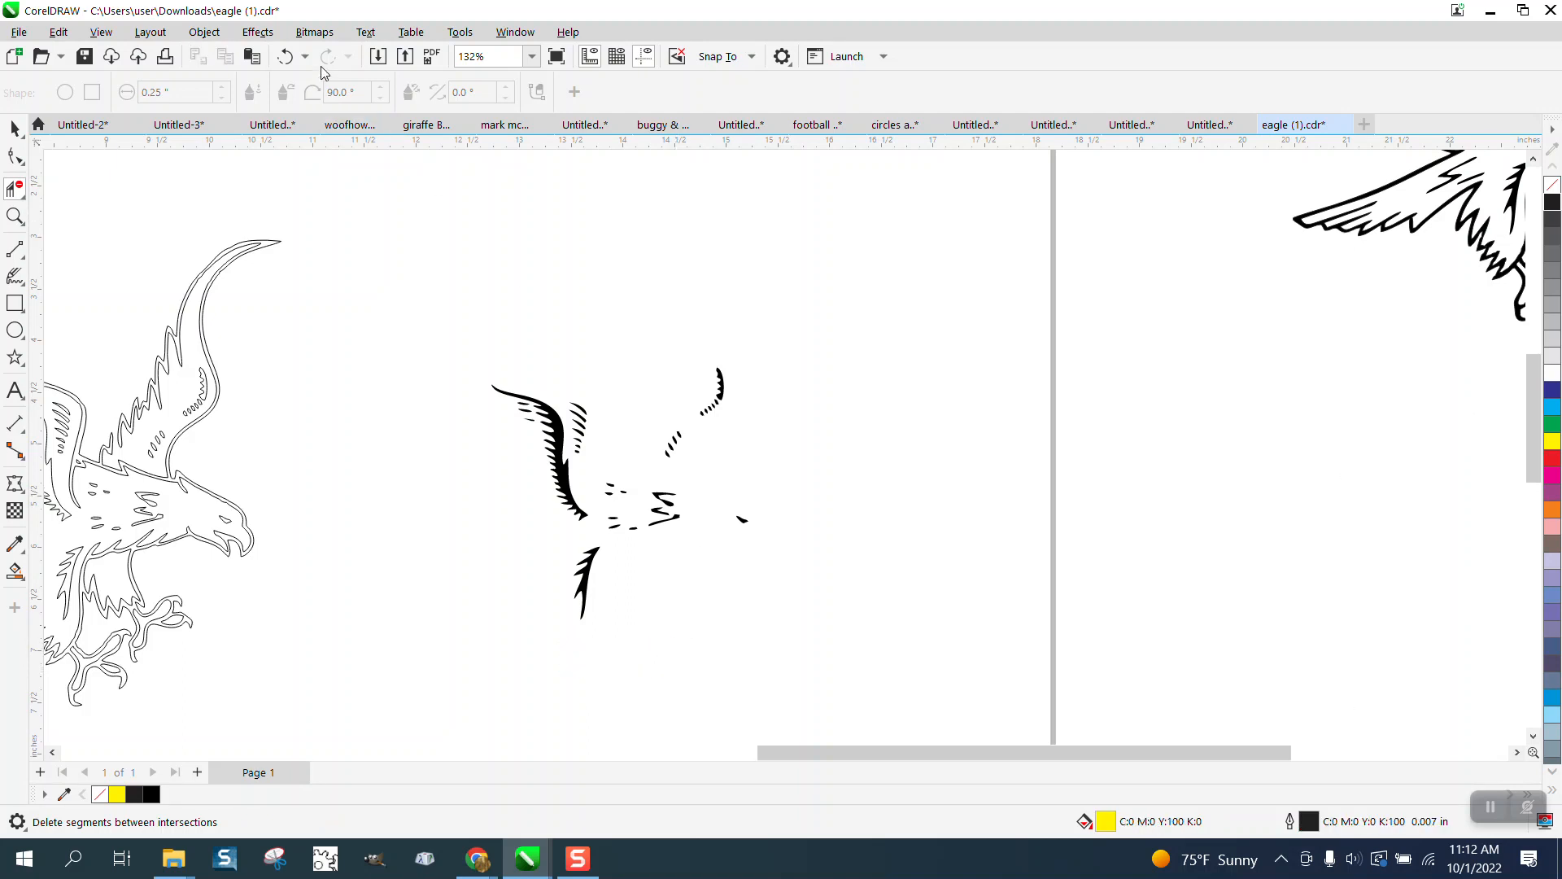
left_click(287, 56)
left_click(286, 56)
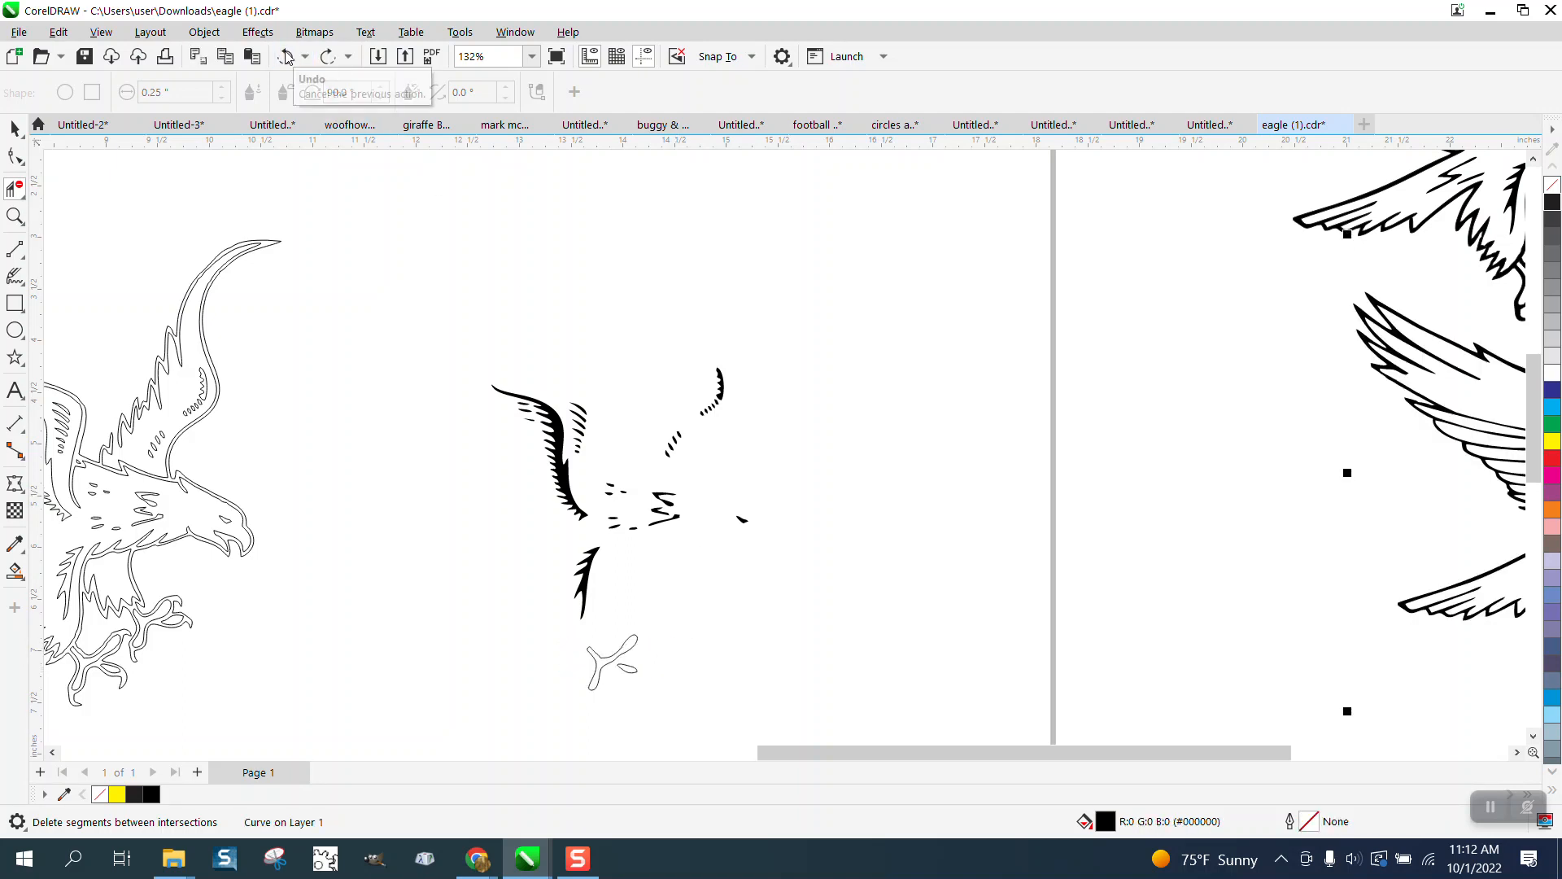
left_click(286, 56)
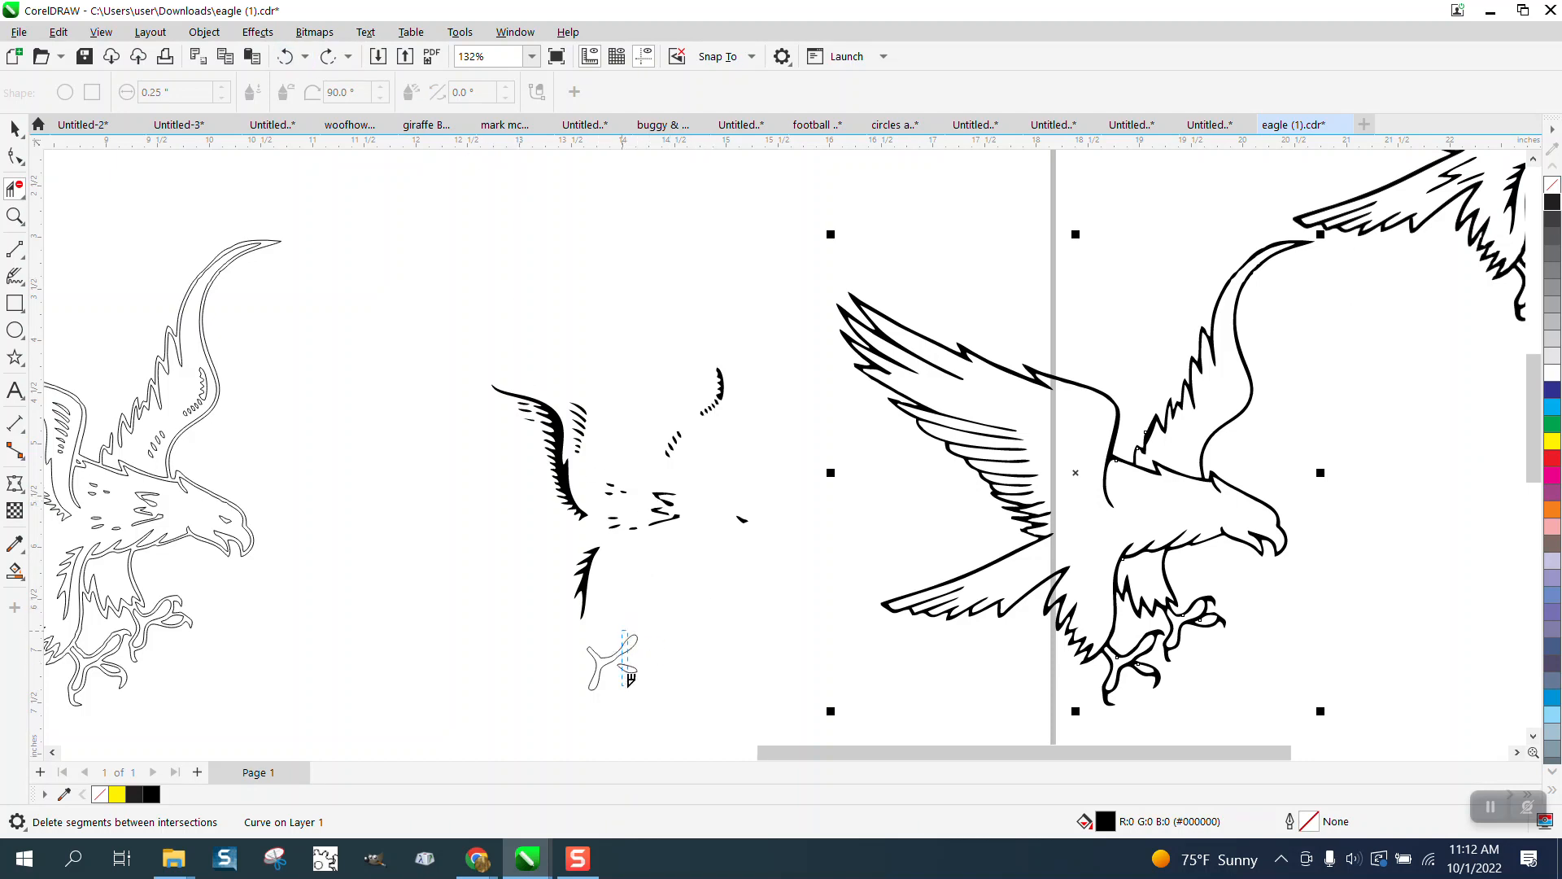
left_click_drag(631, 678, 639, 666)
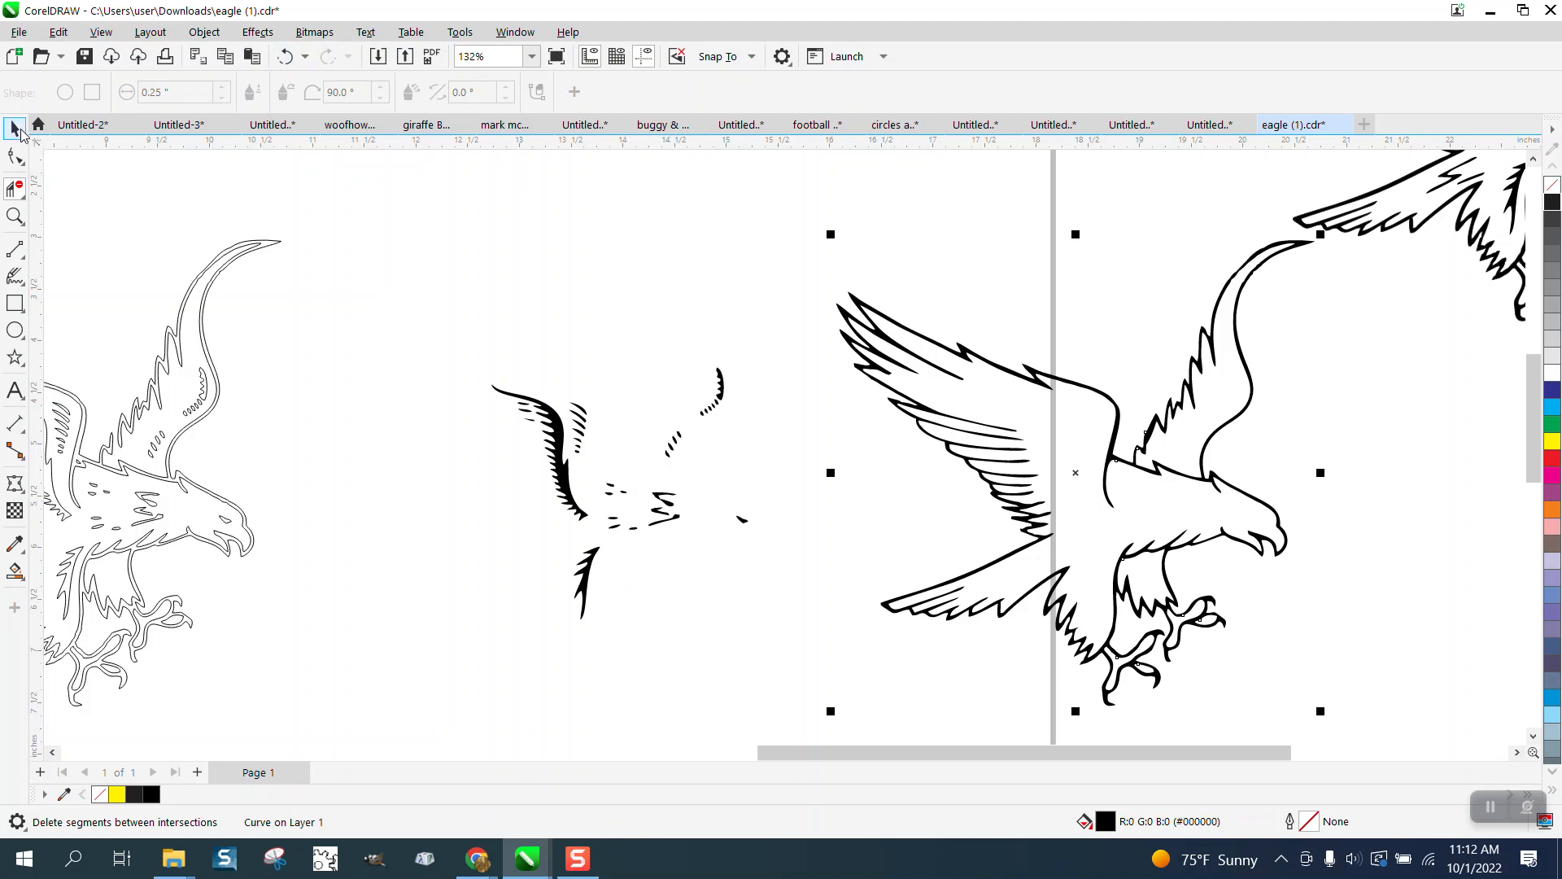
Step: Select the 35 loose detail strokes and move them into the eagle outline
left_click(17, 129)
left_click_drag(432, 314, 814, 661)
key("Right")
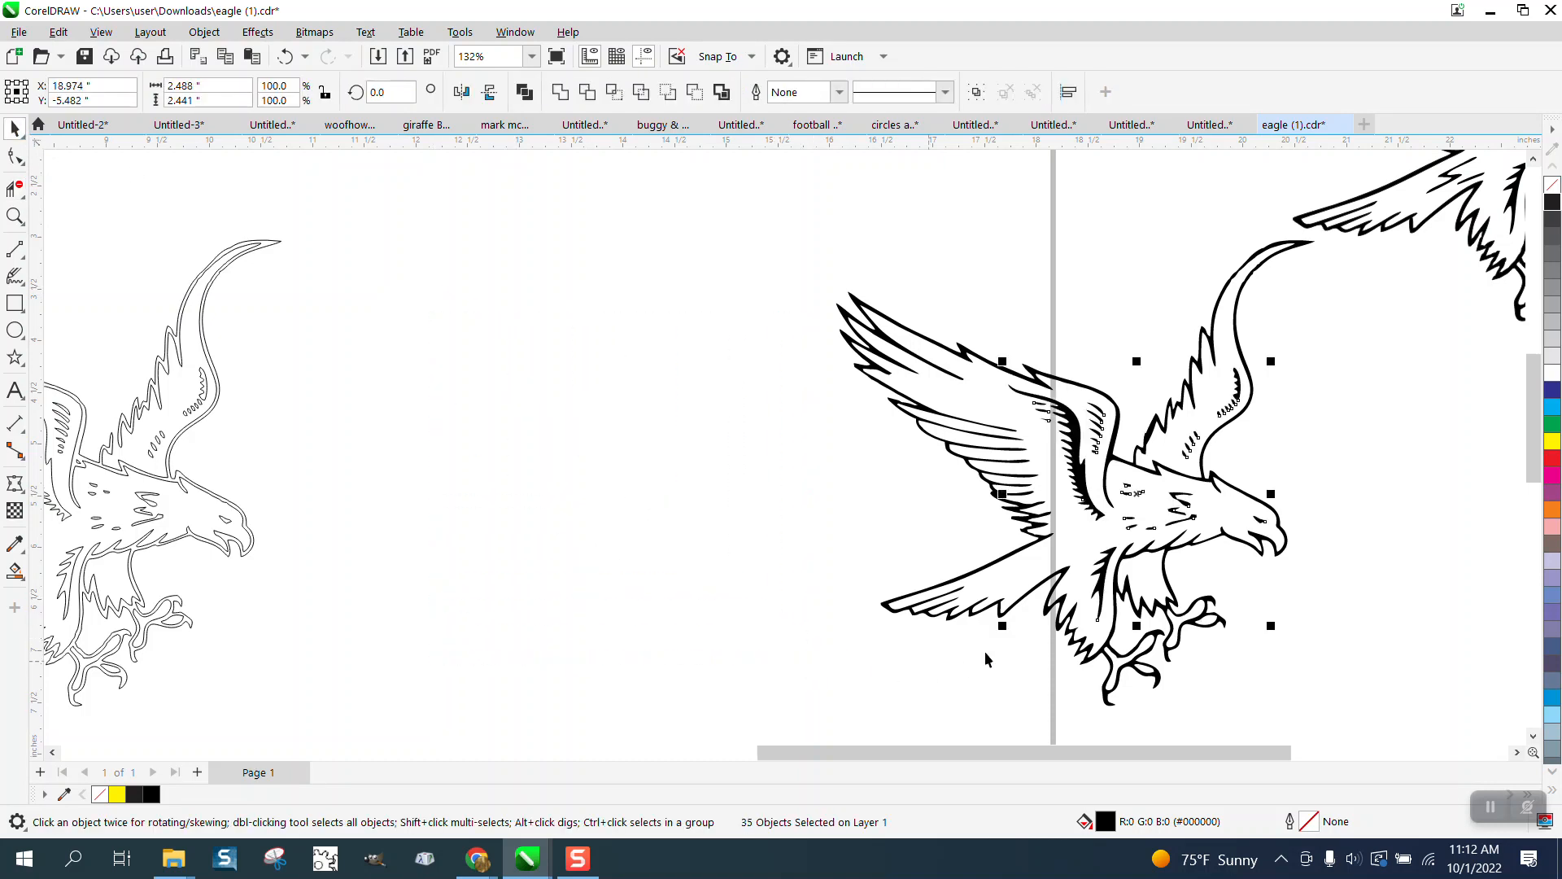
left_click(23, 217)
left_click_drag(1133, 405, 1237, 476)
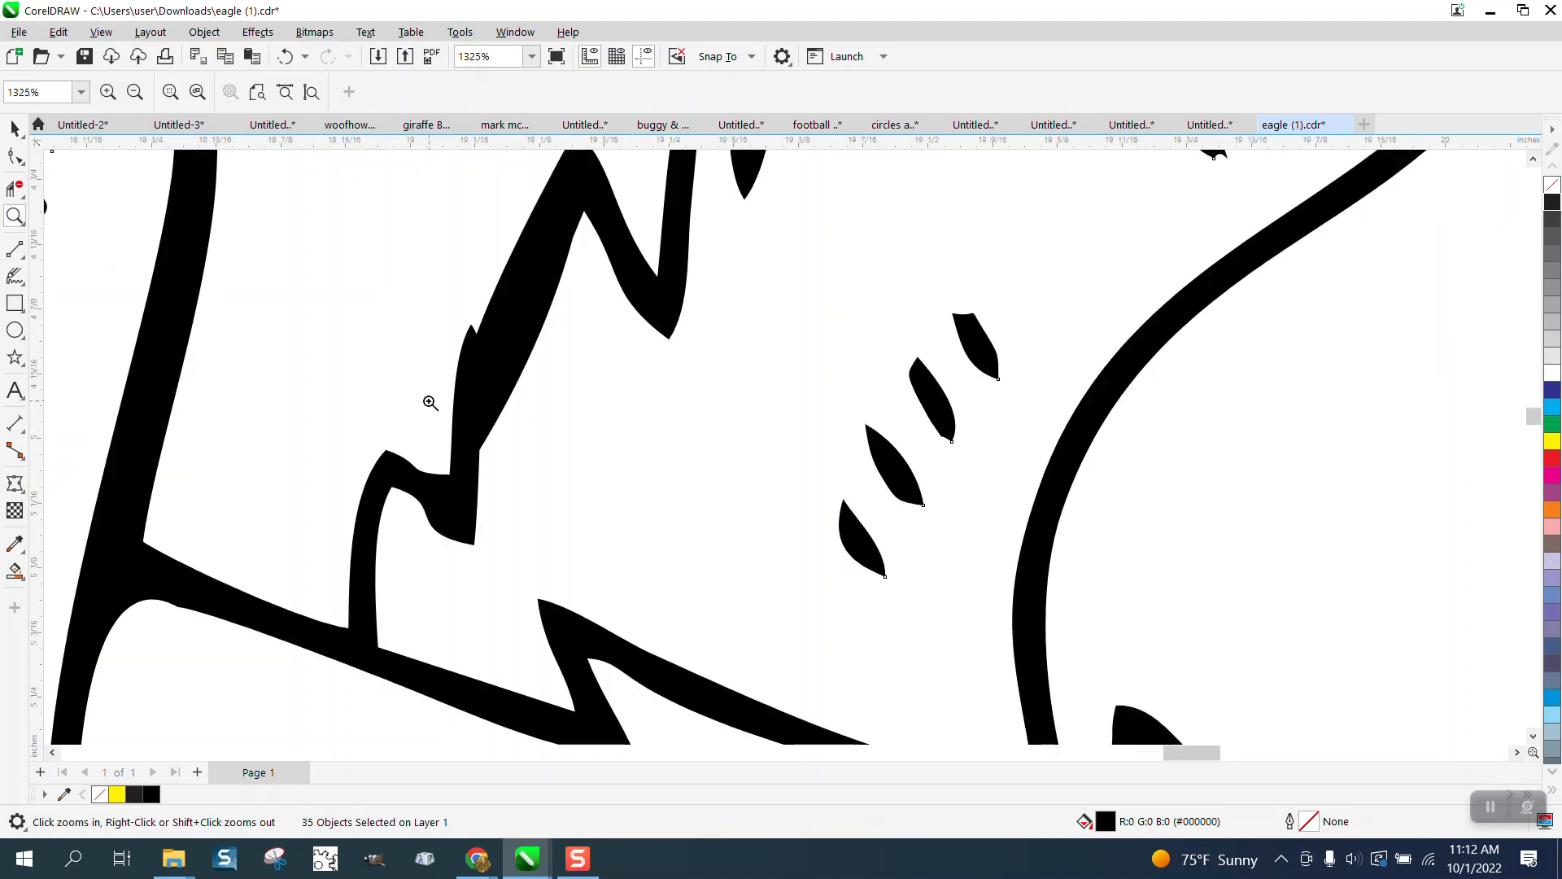
Step: Delete two extra nodes on the black eagle curve and adjust a node handle
left_click(16, 156)
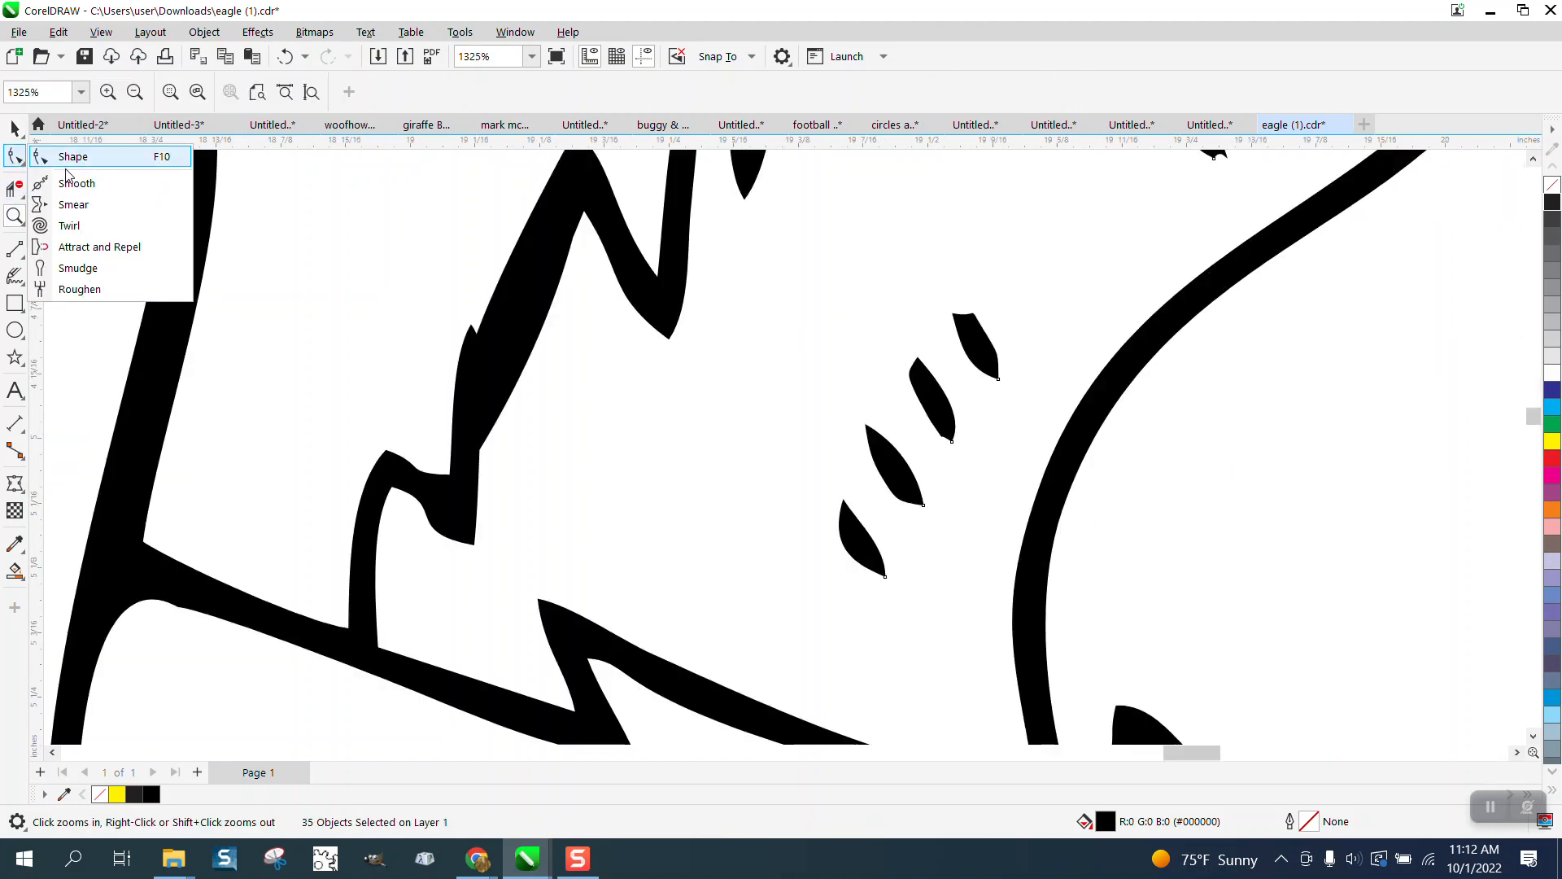
left_click(65, 158)
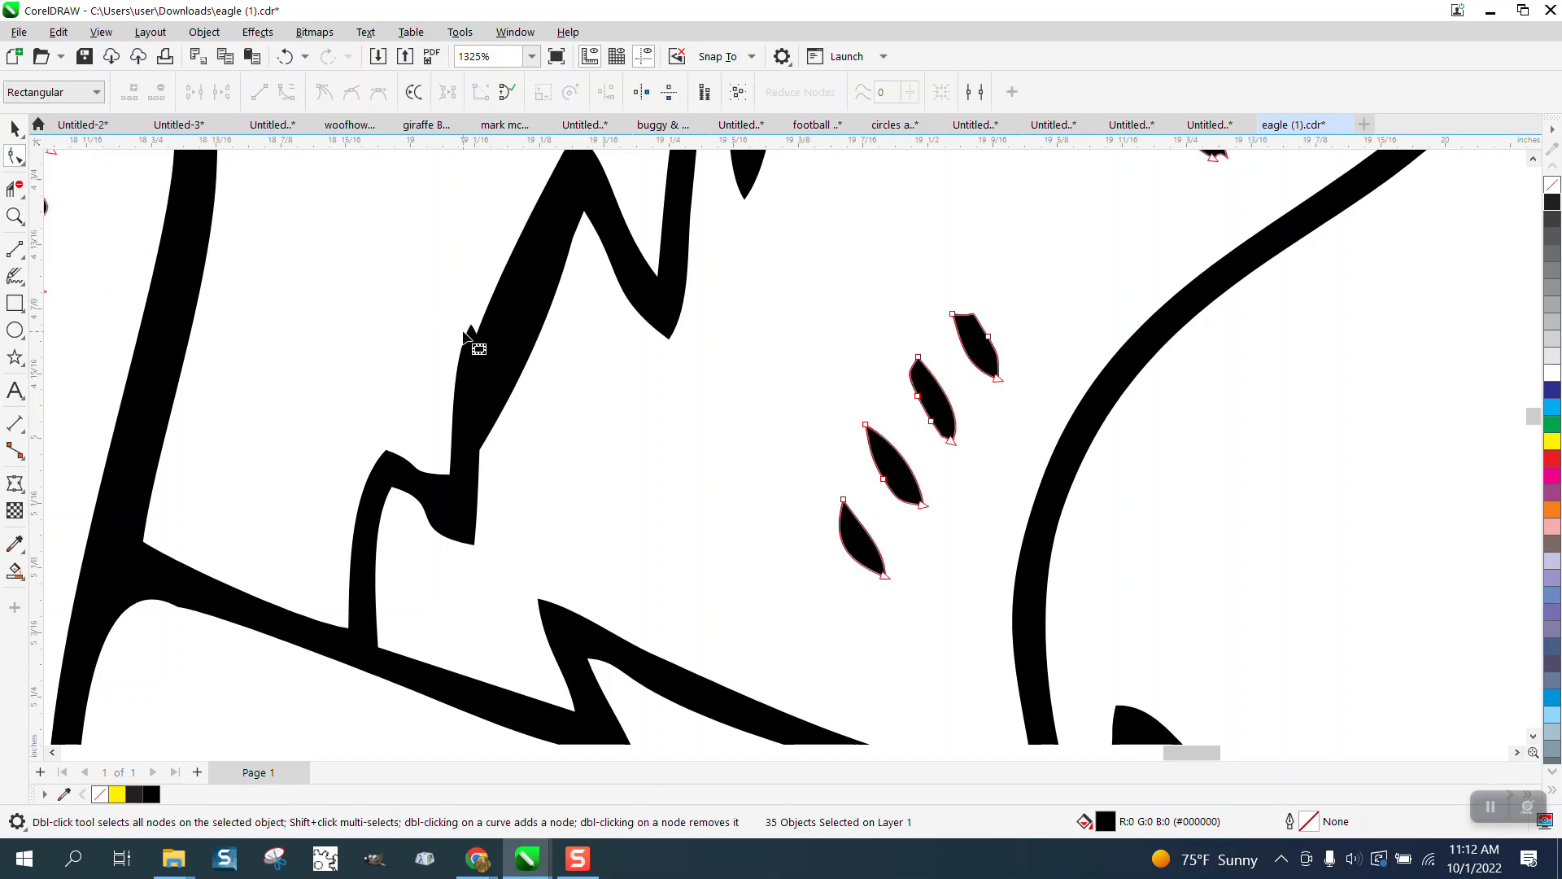
left_click(473, 342)
left_click_drag(458, 293, 499, 358)
key("Delete")
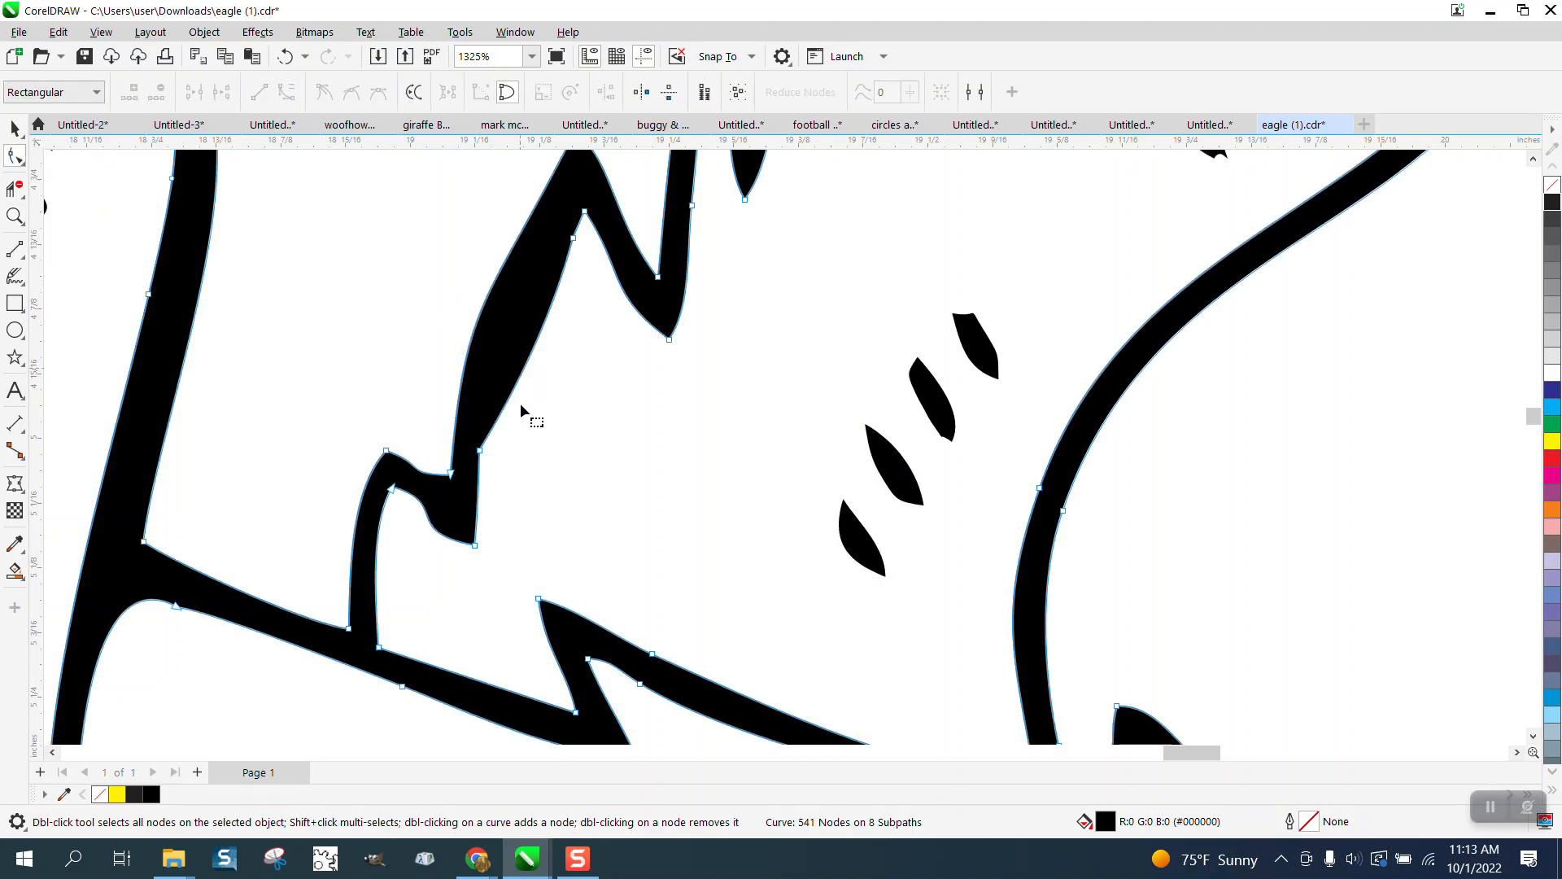
left_click_drag(449, 491, 480, 431)
left_click_drag(480, 312, 511, 318)
scroll(666, 378, "down", 2)
scroll(666, 378, "down", 3)
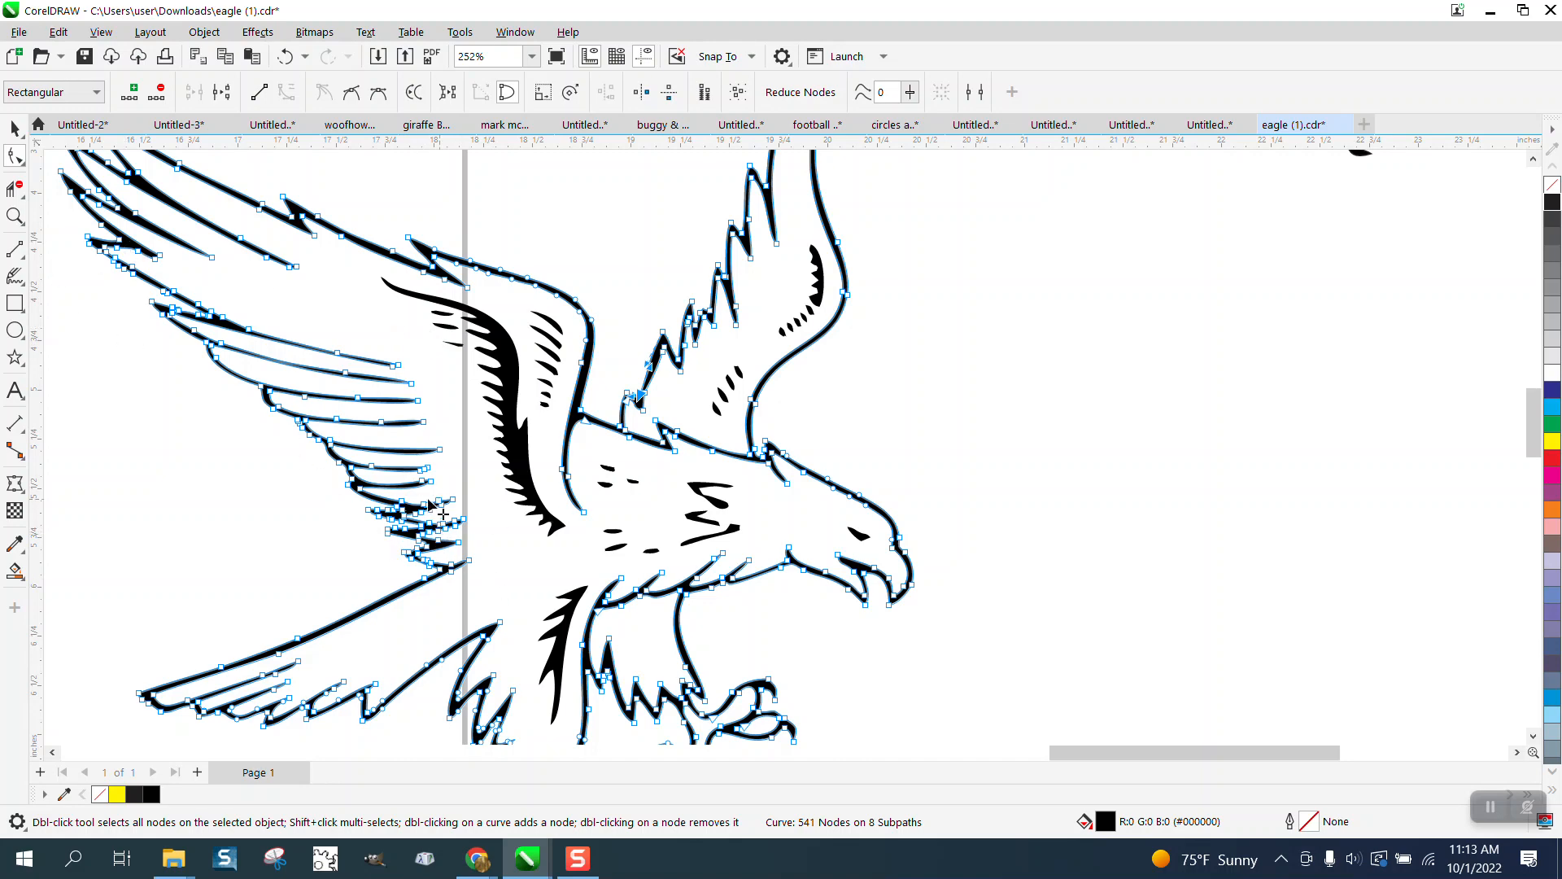
left_click(14, 219)
left_click_drag(355, 441, 537, 576)
left_click(15, 157)
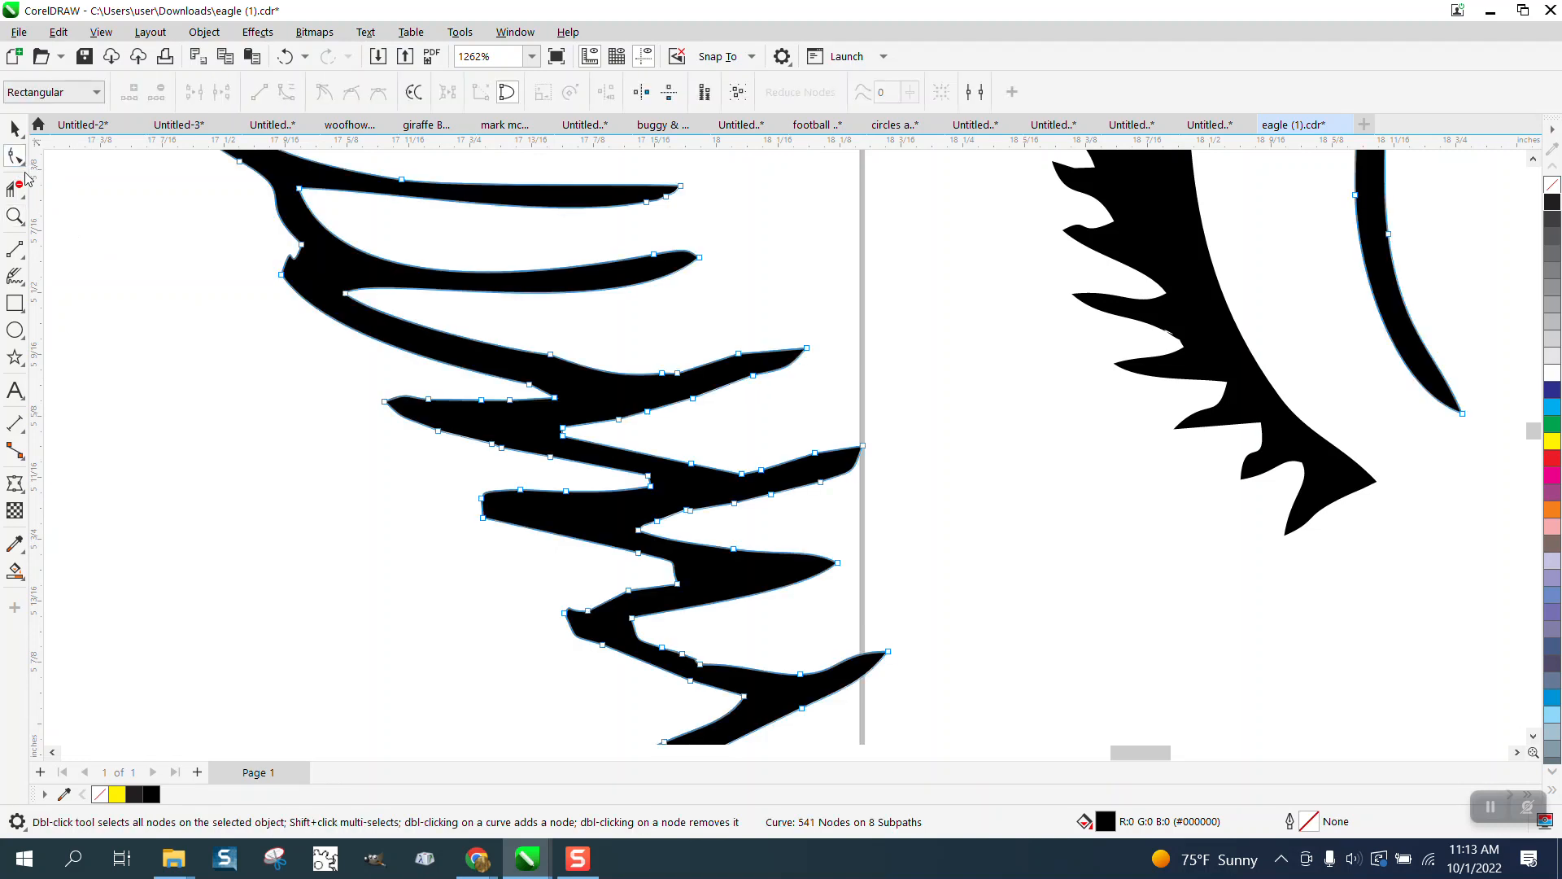
Step: Smooth the jagged lower feather tips and the upper-left notch with the Smooth brush
left_click(19, 161)
left_click(77, 183)
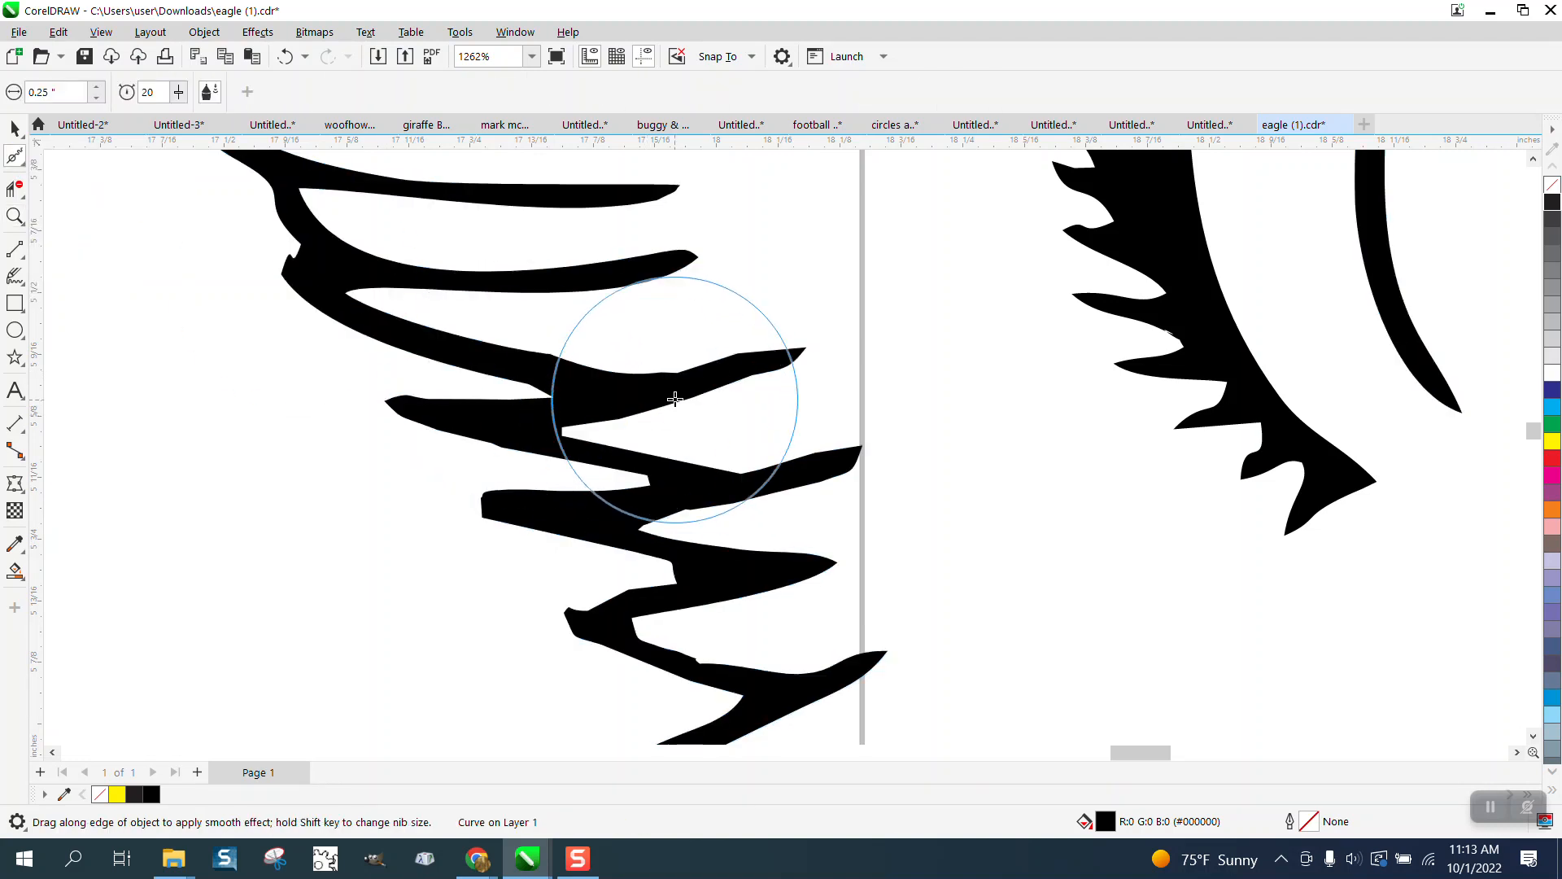
mouse_move(652, 395)
left_mouse_down()
mouse_move(768, 383)
mouse_move(824, 473)
mouse_move(726, 482)
mouse_move(829, 469)
mouse_move(760, 559)
mouse_move(669, 601)
mouse_move(652, 627)
mouse_move(755, 661)
mouse_move(746, 593)
left_mouse_up()
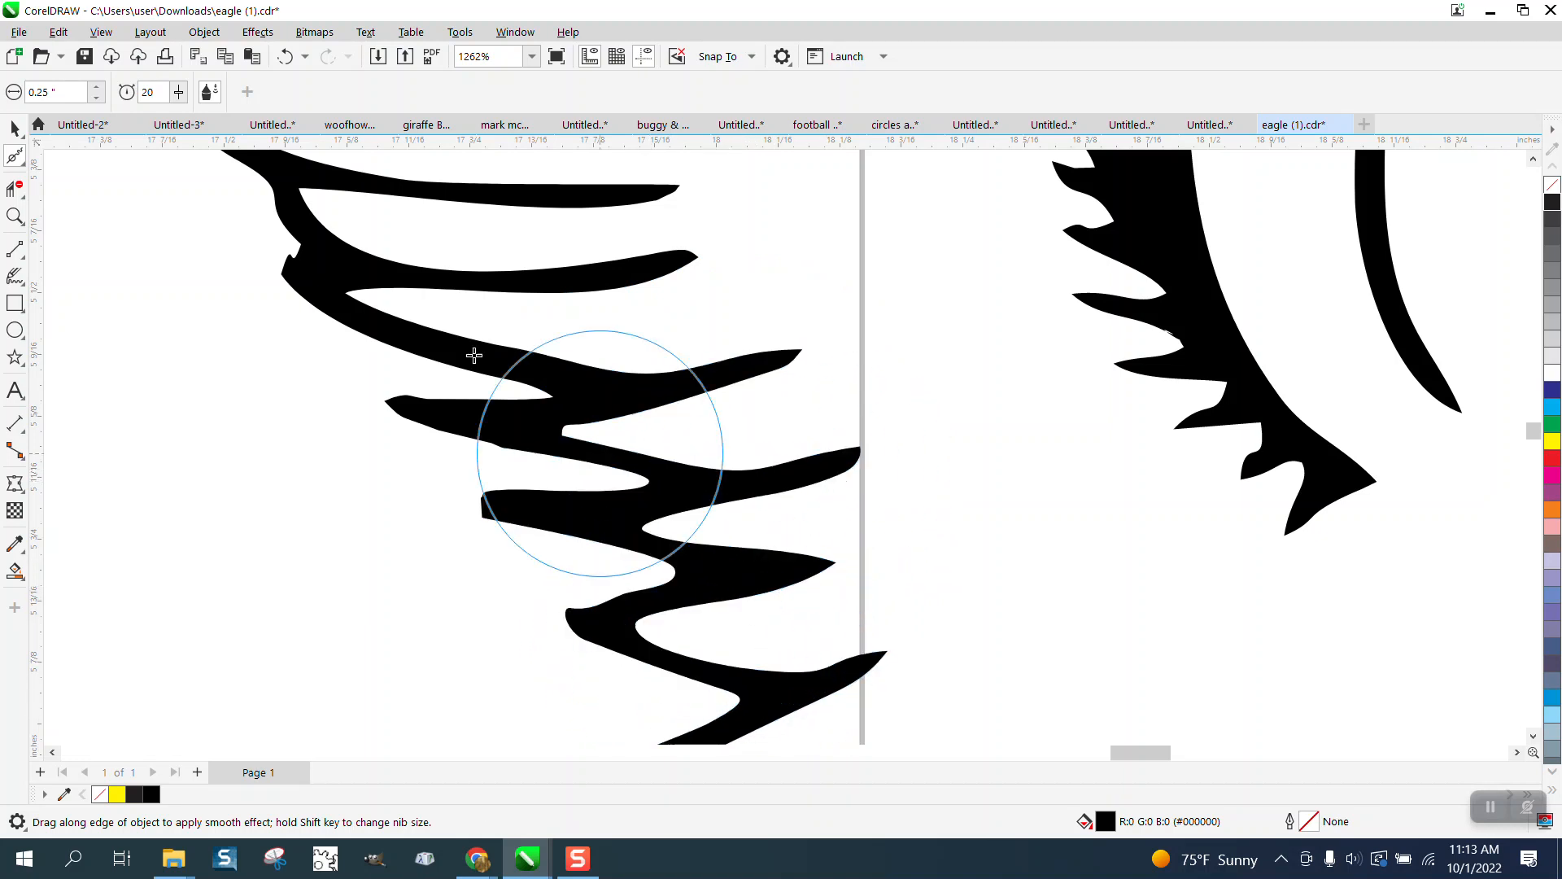
mouse_move(330, 272)
left_mouse_down()
mouse_move(684, 262)
mouse_move(730, 354)
mouse_move(644, 401)
mouse_move(479, 435)
mouse_move(409, 430)
mouse_move(363, 359)
left_mouse_up()
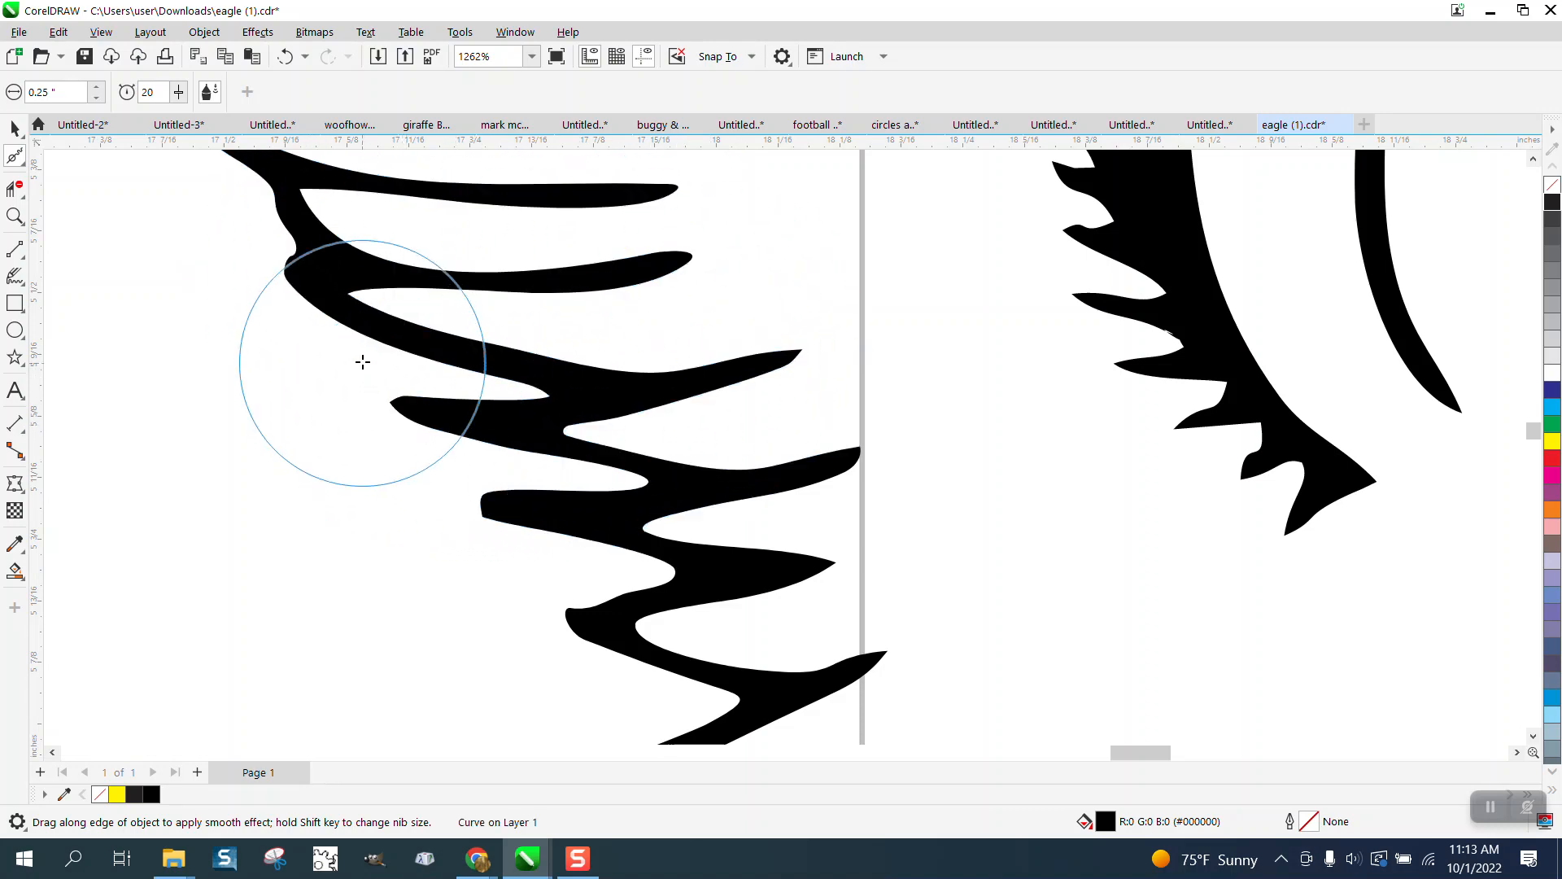
scroll(569, 373, "down", 3)
scroll(641, 396, "down", 4)
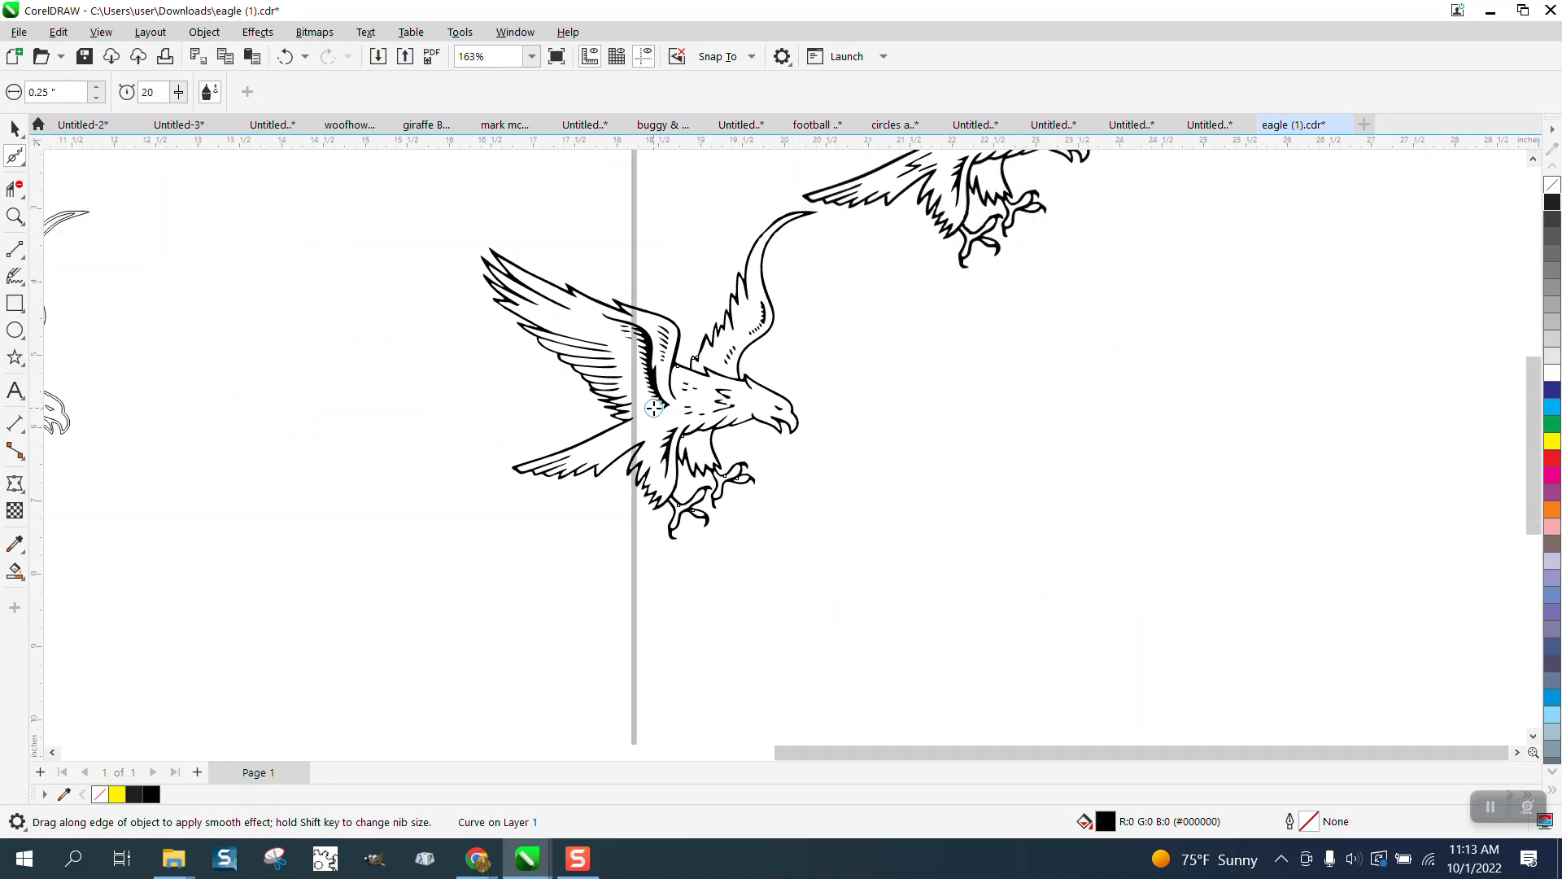
Step: Select all 36 eagle objects and drag them down and to the right
left_click(15, 129)
left_click_drag(453, 216, 897, 573)
left_click_drag(814, 452, 1057, 566)
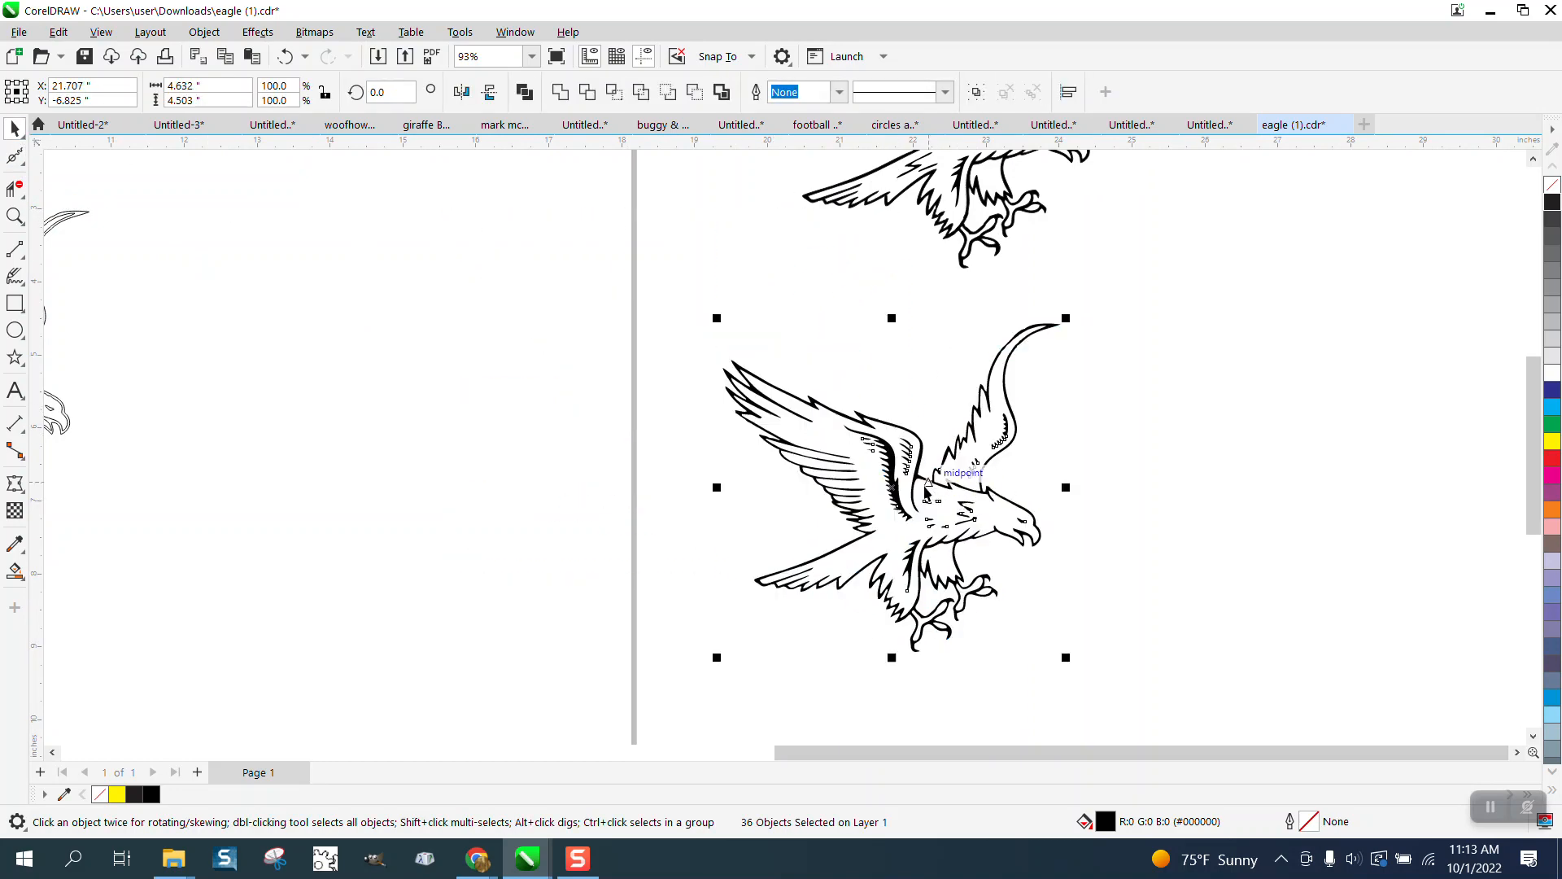